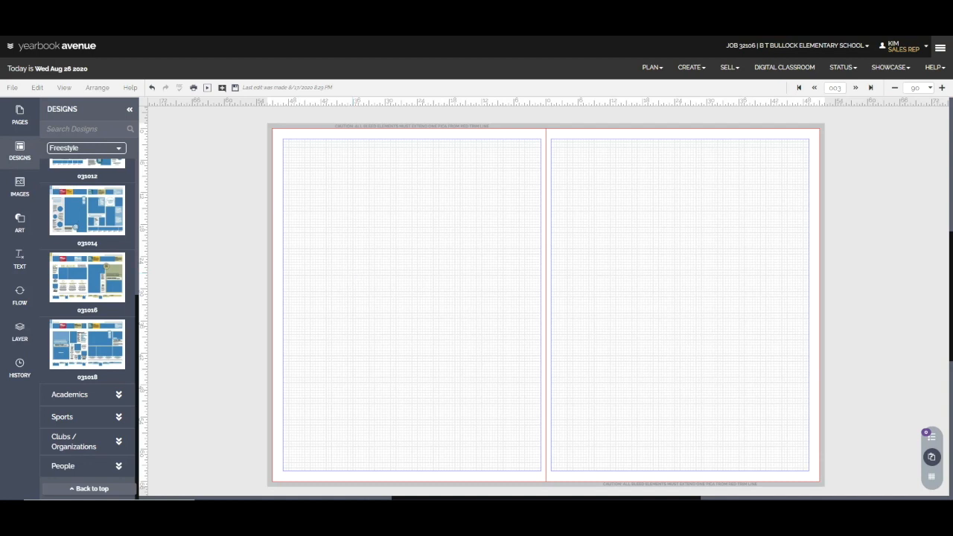
Switch the design library from the Freestyle theme to the Ambition theme.
left_click(20, 148)
left_click(20, 148)
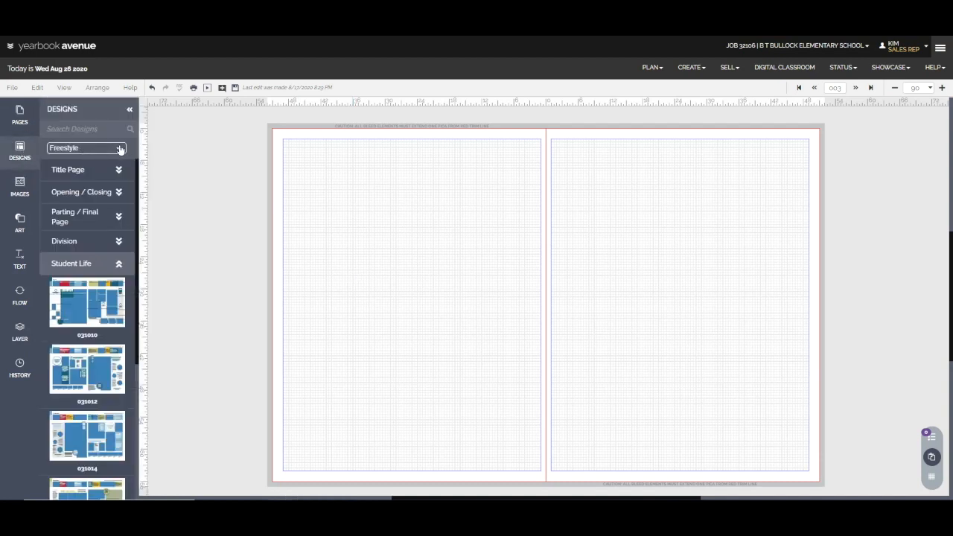
left_click(120, 149)
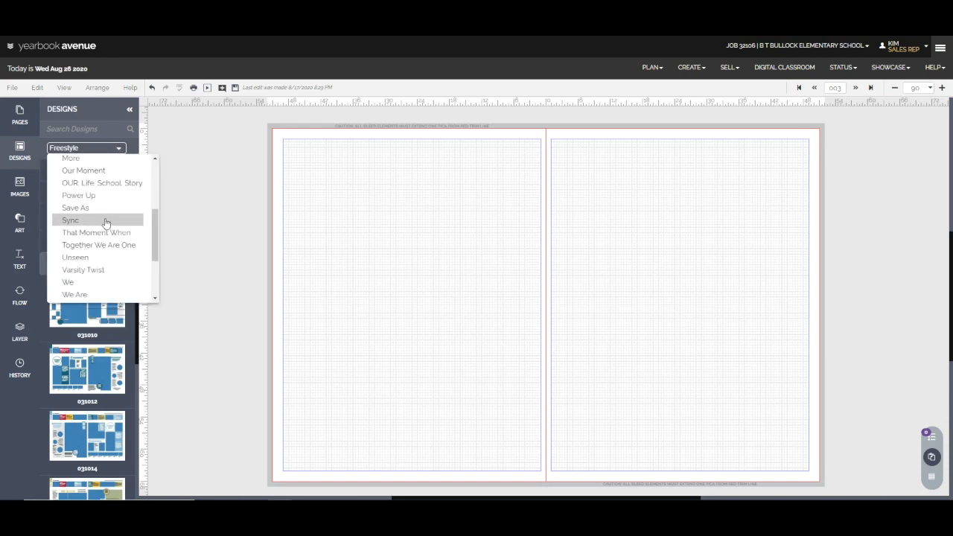
scroll(103, 219, "up", 3)
scroll(103, 223, "up", 3)
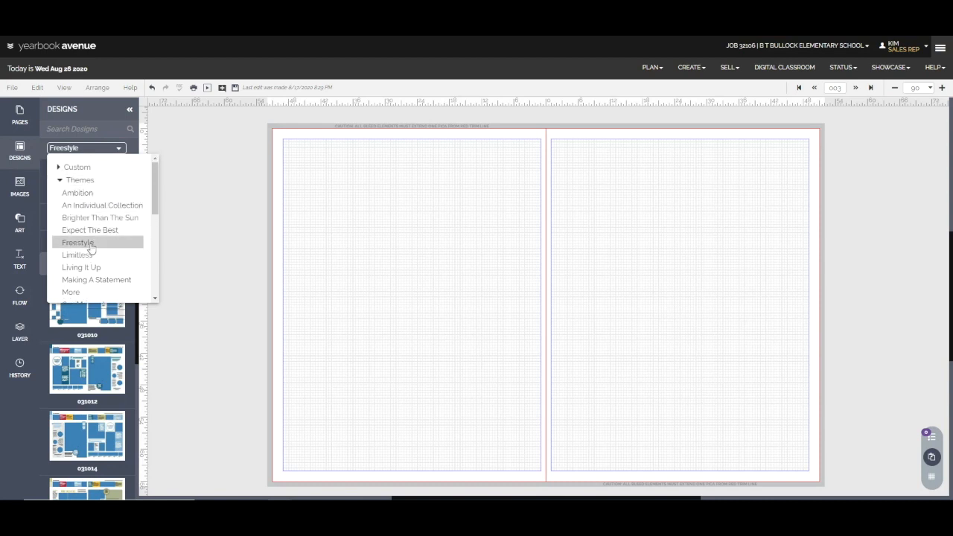
left_click(95, 195)
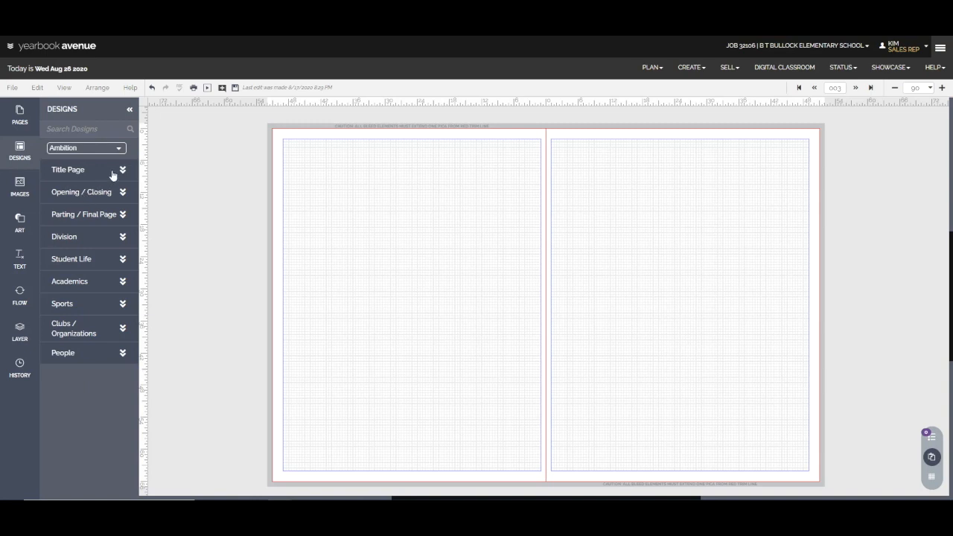
Browse the Ambition layouts, including the Opening / Closing, Parting / Final Page and Academics categories.
left_click(112, 174)
left_click(97, 261)
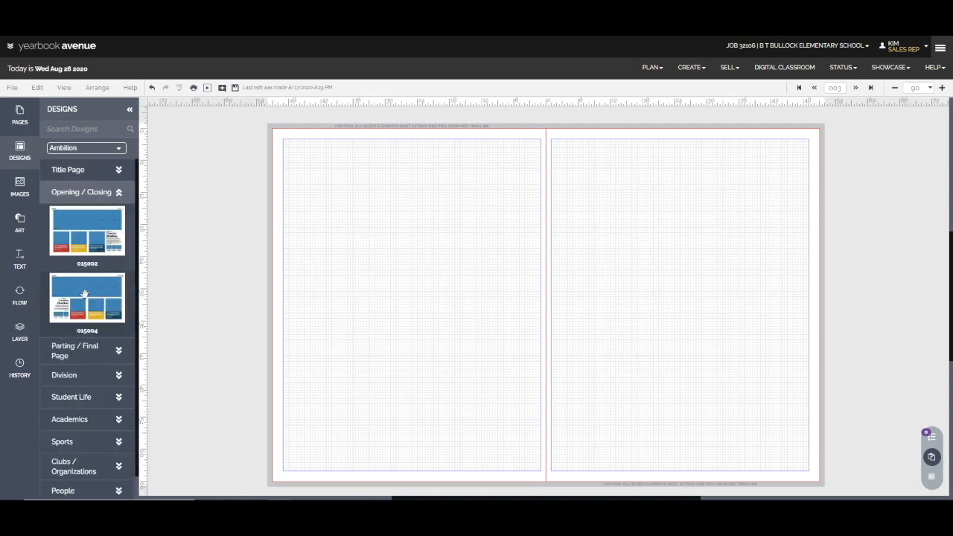
left_click(100, 357)
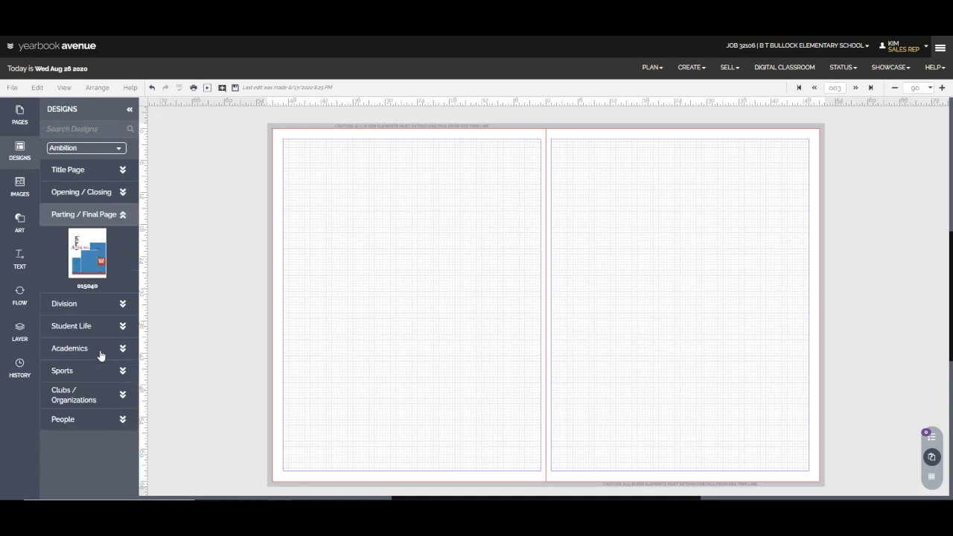
left_click(103, 334)
scroll(99, 364, "down", 1)
left_click(96, 396)
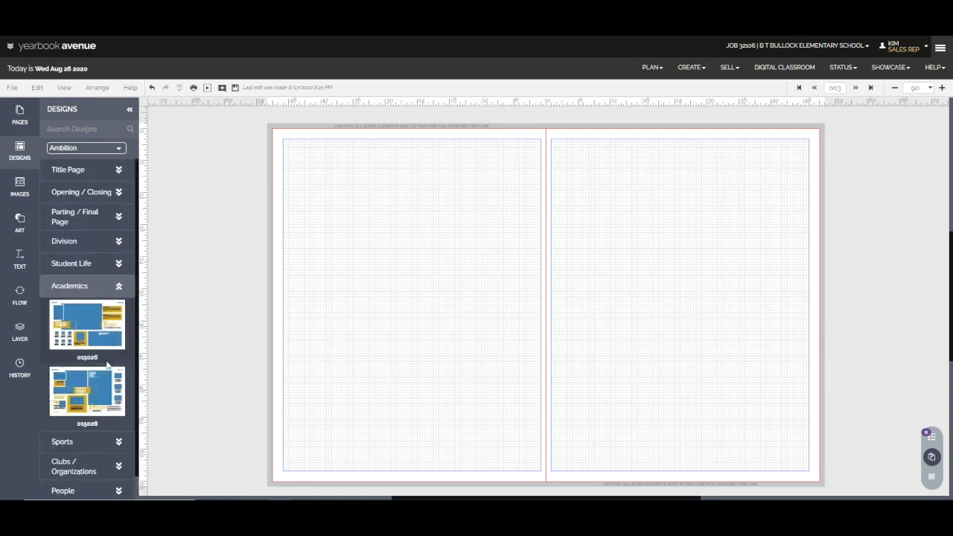
Switch to the Brighter Than The Sun theme and browse its Title Page, Parting / Final Page and Student Life designs.
left_click(106, 153)
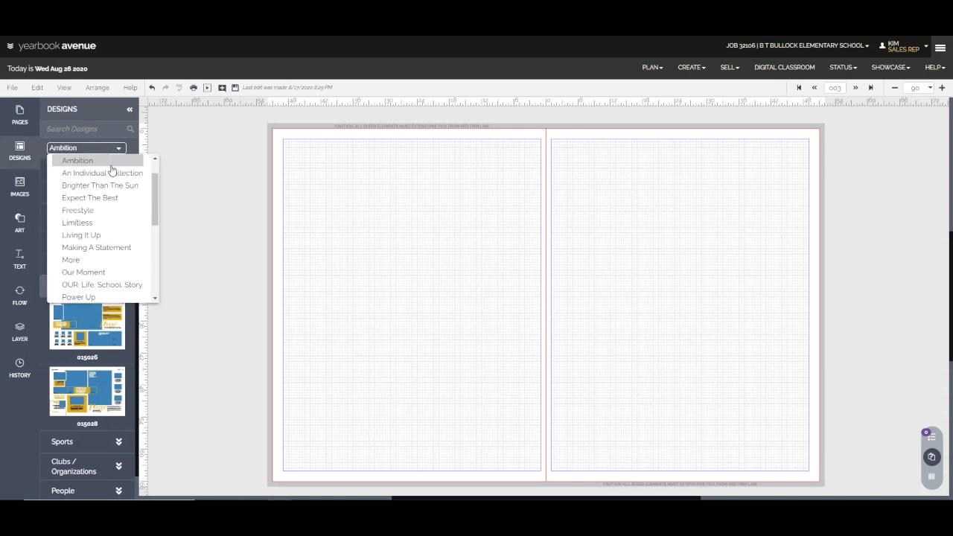
left_click(116, 188)
left_click(100, 180)
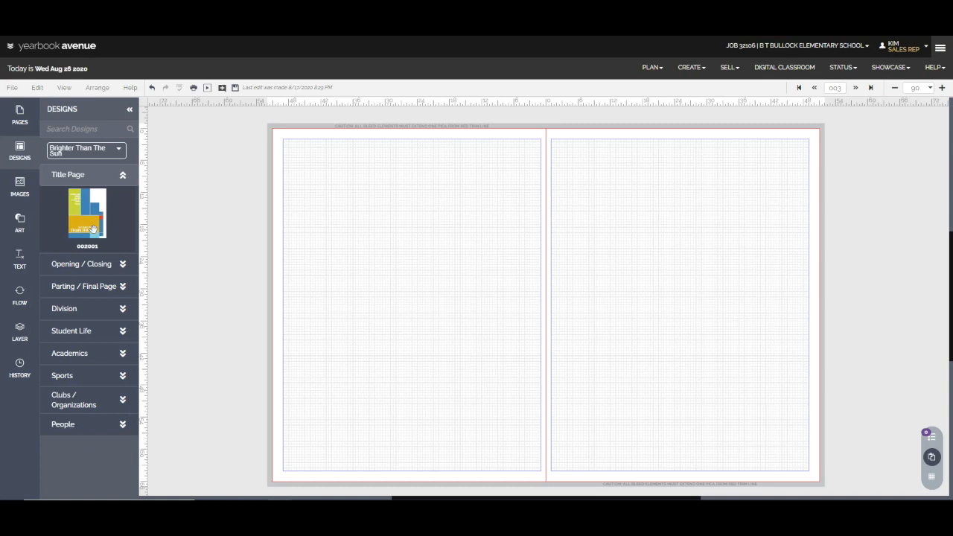
left_click(110, 290)
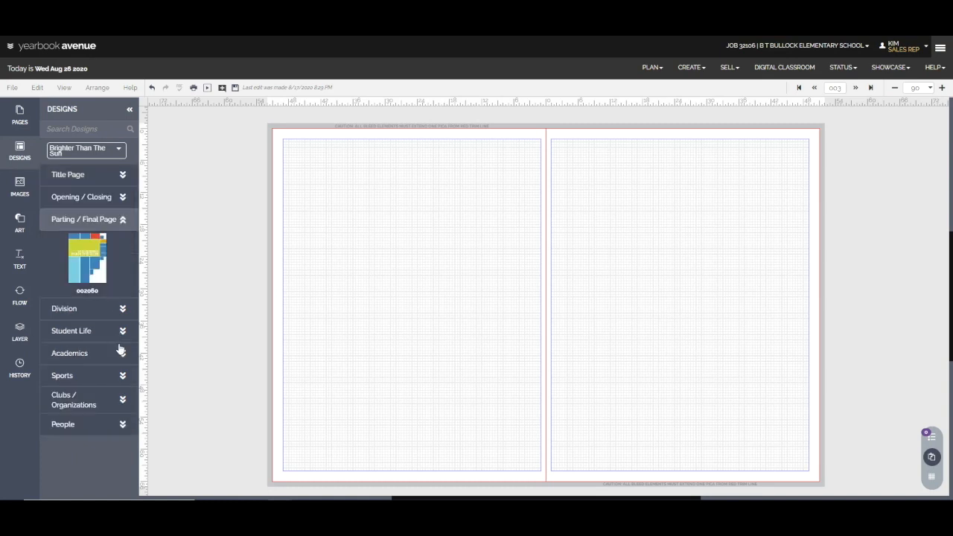
left_click(124, 331)
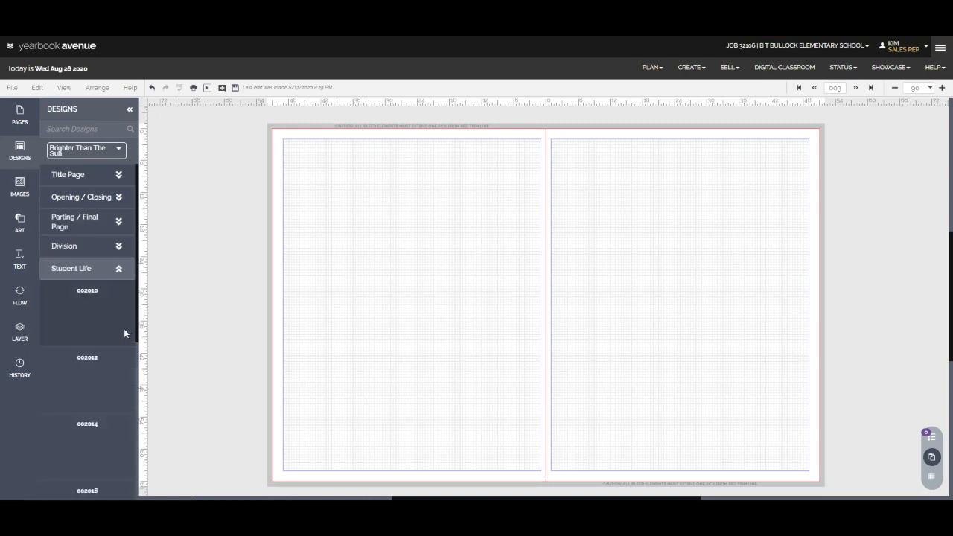
scroll(86, 335, "down", 3)
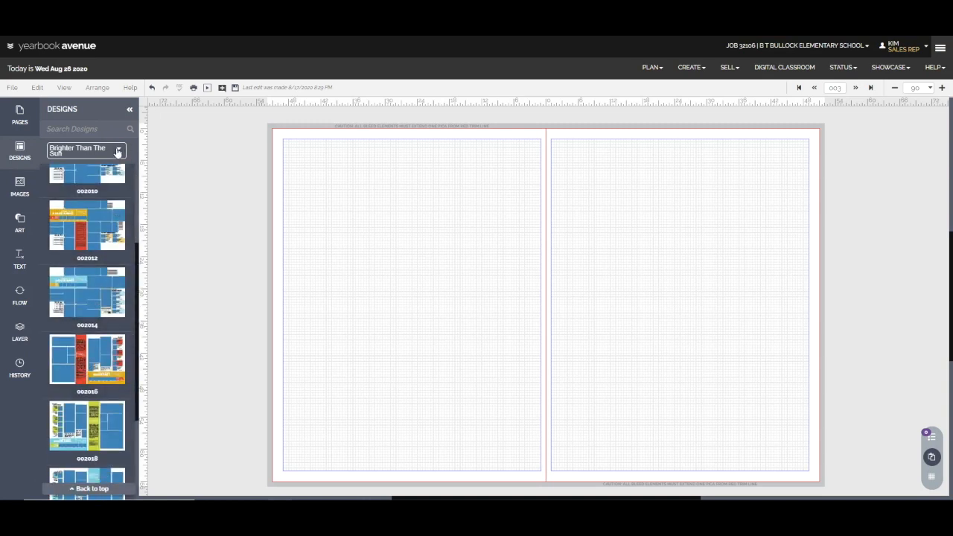
Switch to the More theme and look into its Student Life category.
left_click(117, 152)
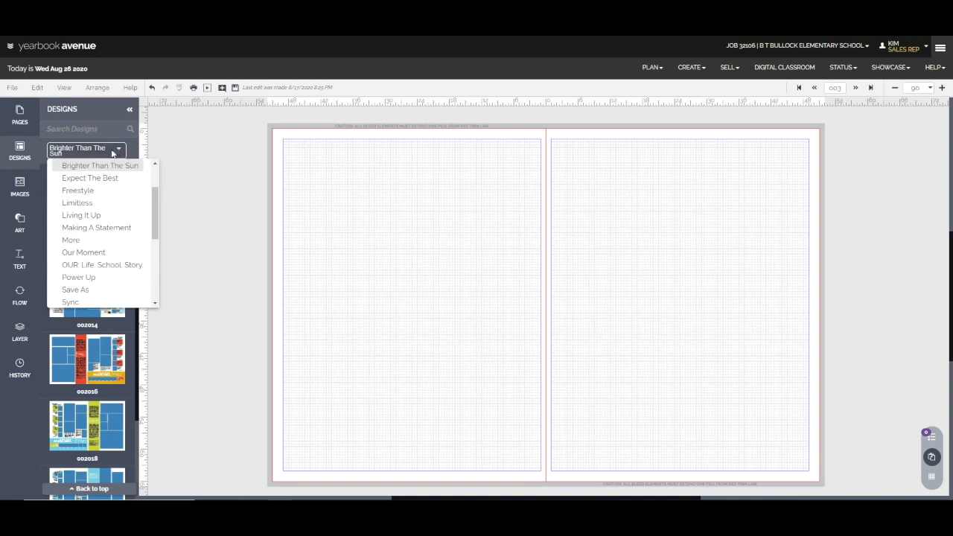
left_click(96, 240)
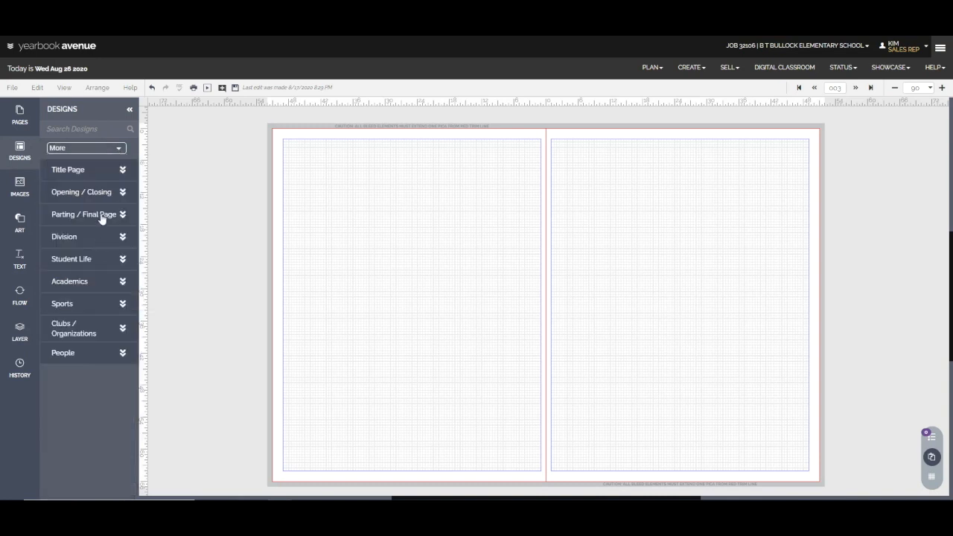
left_click(102, 218)
left_click(104, 328)
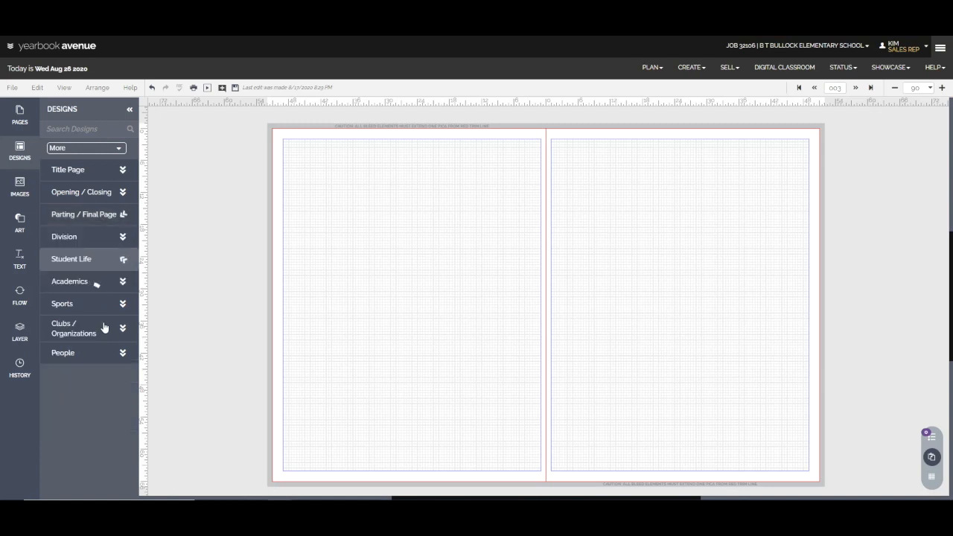
Switch to the Sync theme and view its Title Page and Opening / Closing designs.
left_click(117, 148)
scroll(98, 197, "down", 3)
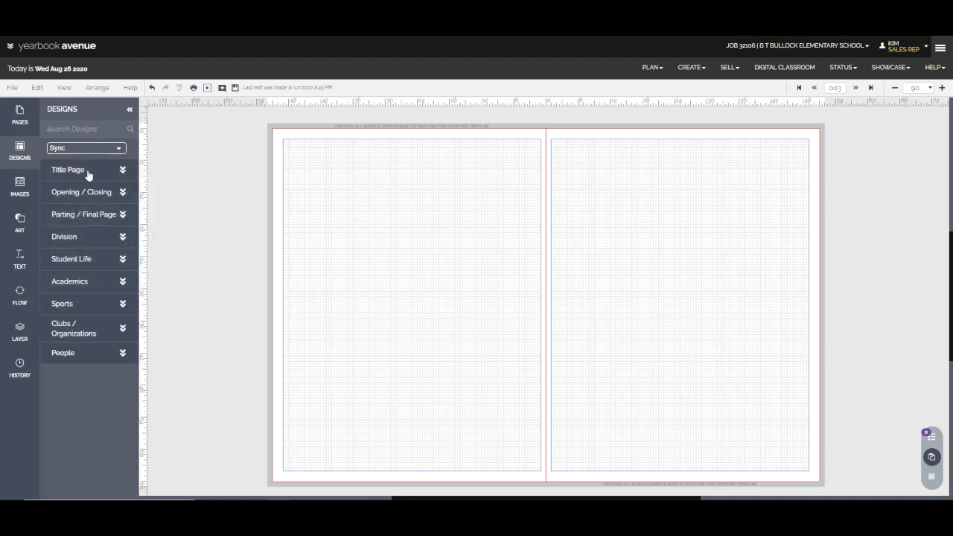
left_click(87, 173)
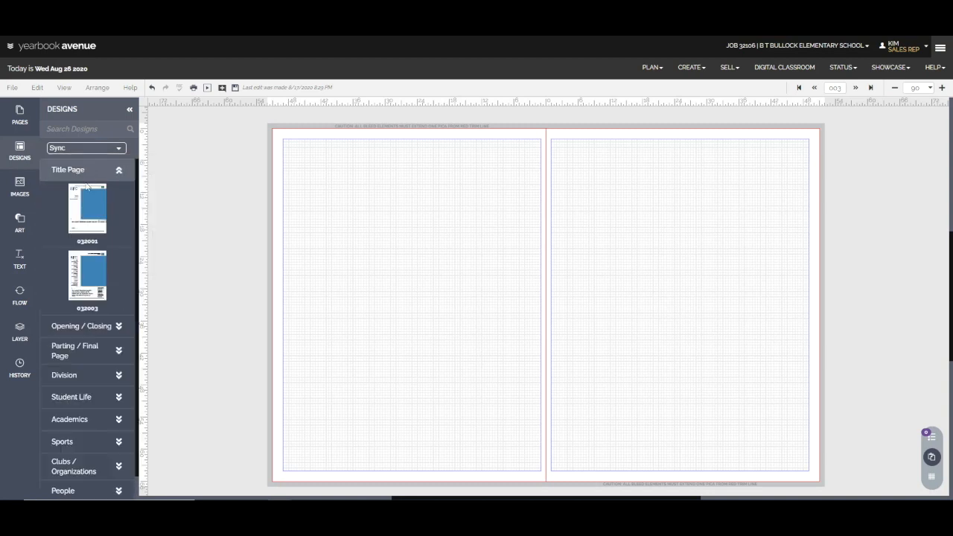
left_click(88, 329)
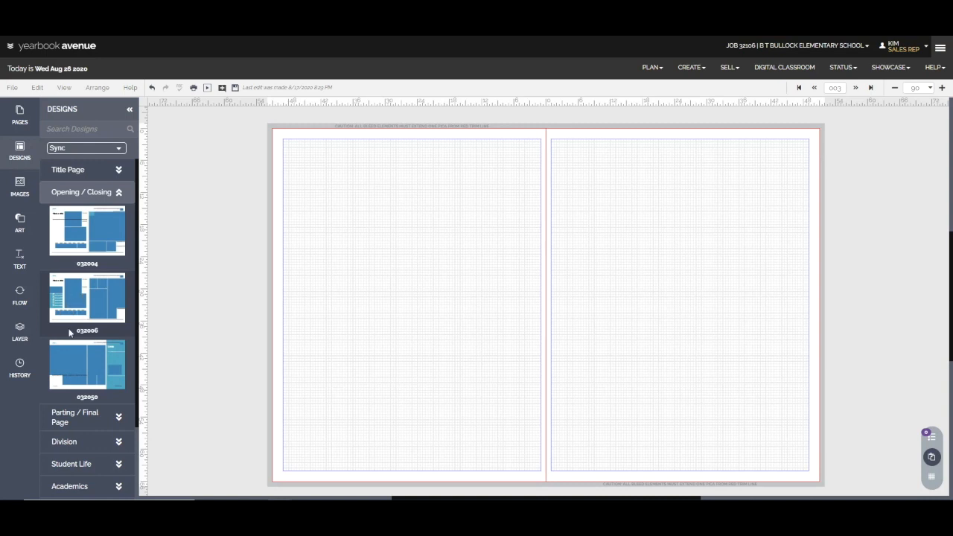
Apply the Sync Student Life design 032012 to the blank spread, retaining existing content.
scroll(68, 341, "down", 1)
left_click(95, 411)
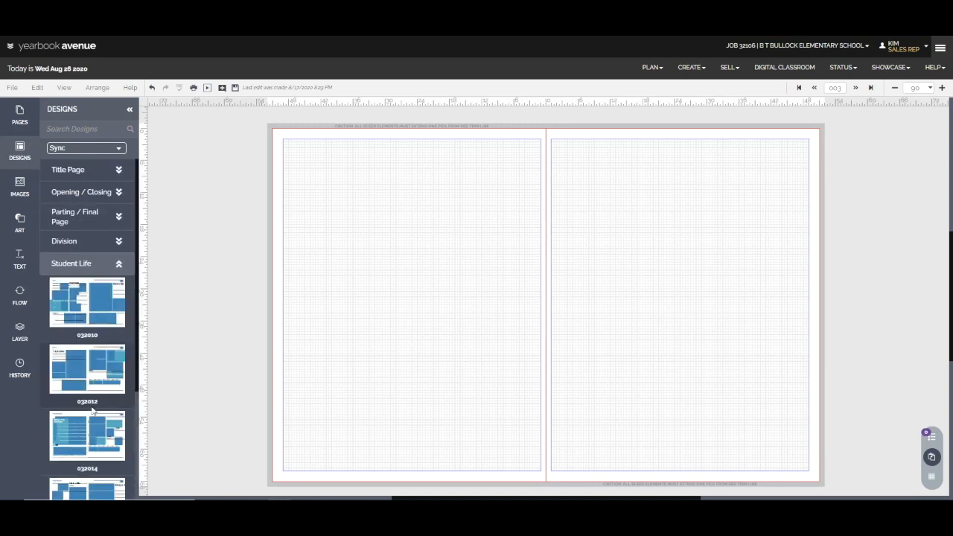
scroll(92, 408, "down", 1)
scroll(92, 407, "down", 1)
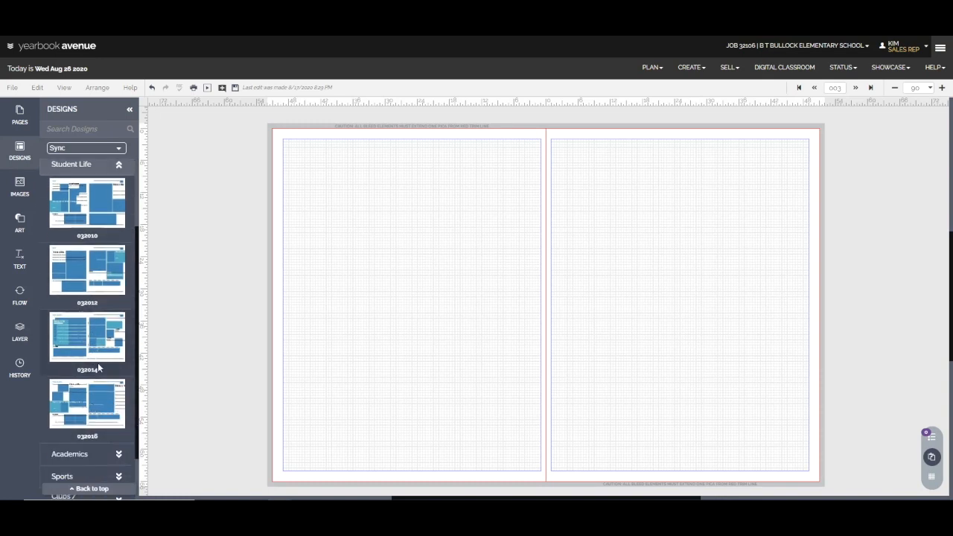
scroll(95, 361, "up", 1)
left_click_drag(82, 316, 423, 311)
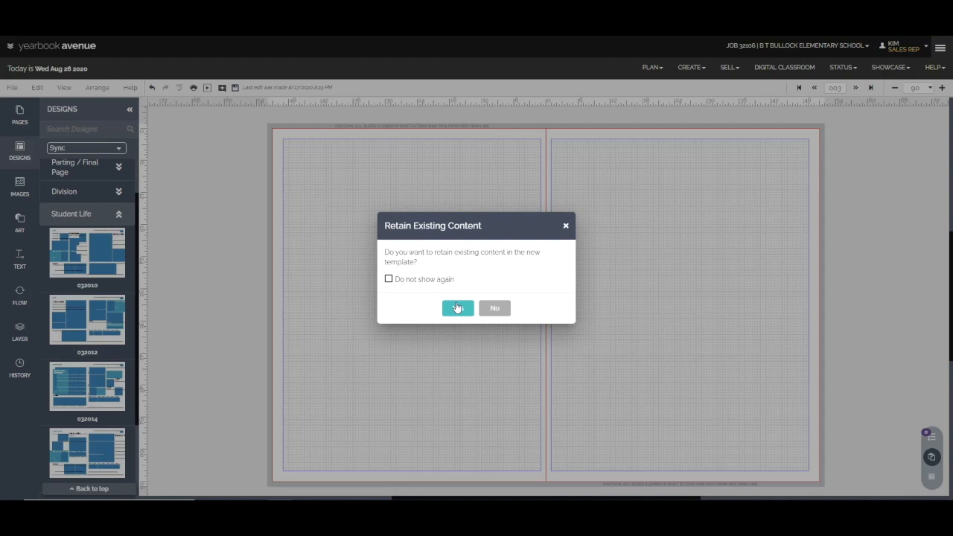
left_click(459, 309)
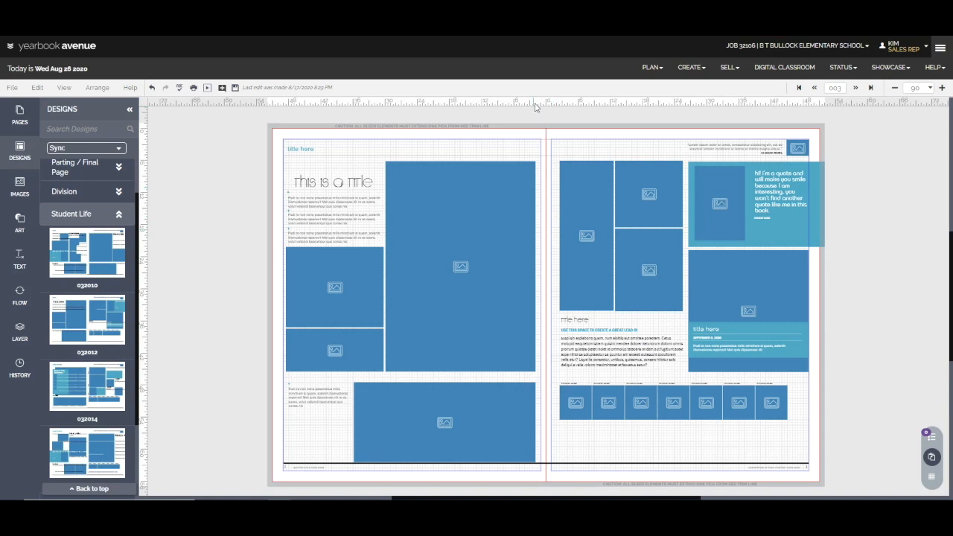
Place a horizontal guide across the spread in the gap below the large photo boxes, and remove it again.
left_click_drag(536, 105, 551, 378)
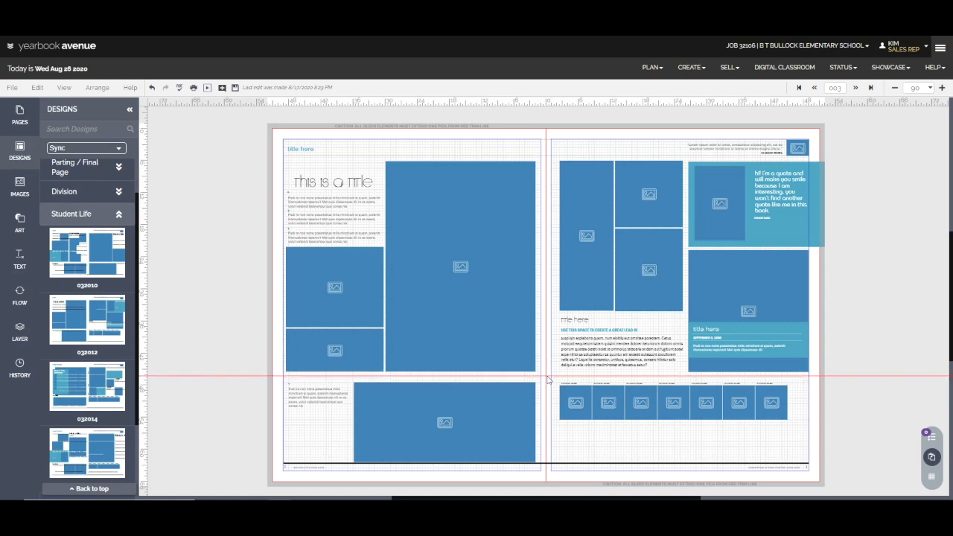
left_click_drag(547, 378, 603, 102)
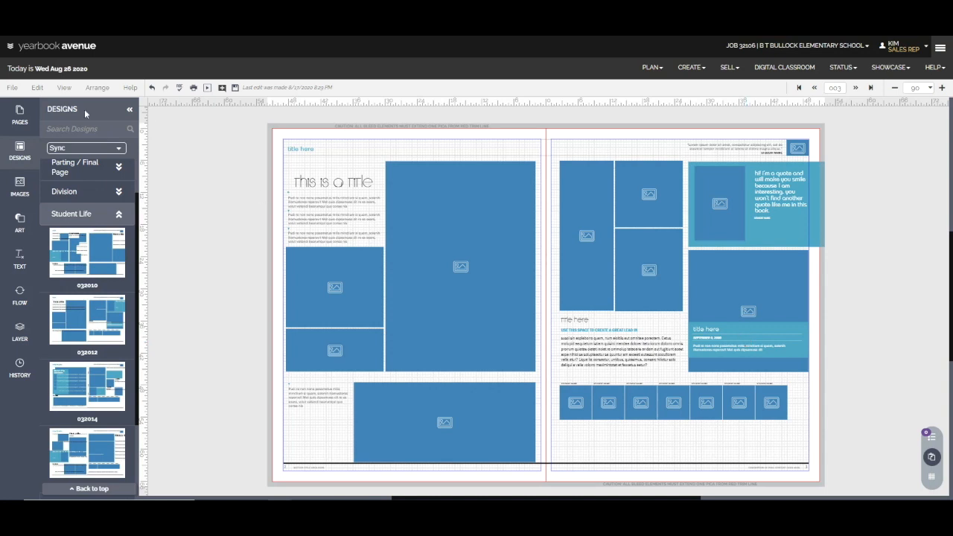
Open the Change Colors dialog for selecting elements by color and move it over the left page.
left_click(39, 88)
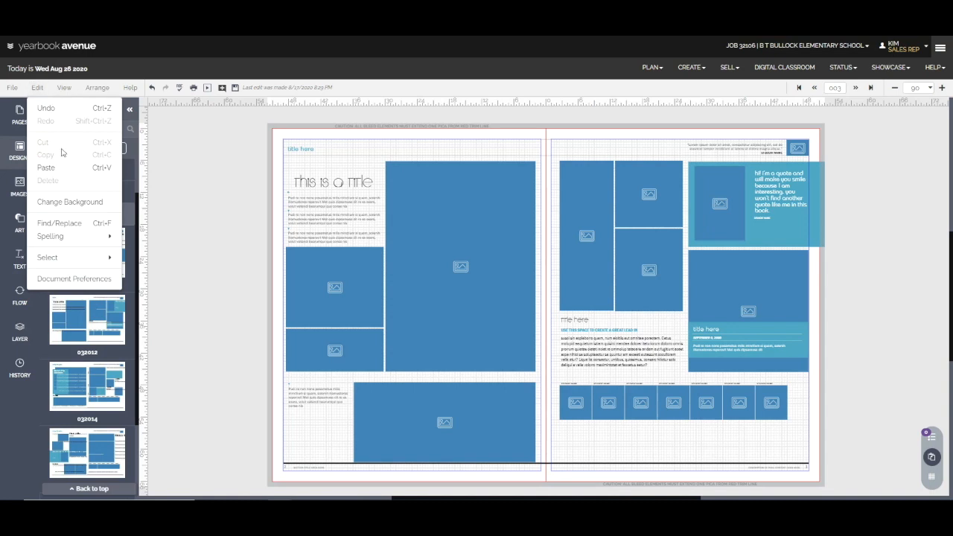
mouse_move(78, 258)
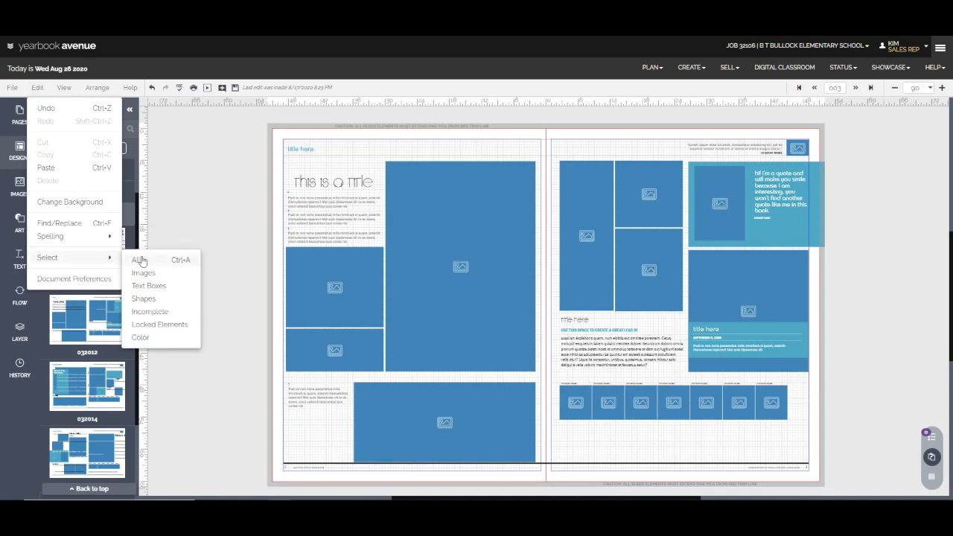
left_click(154, 339)
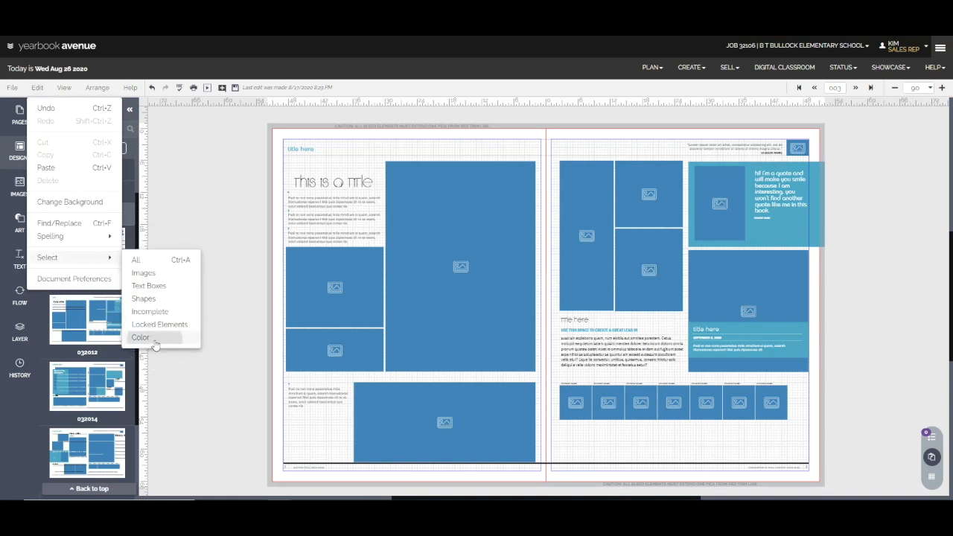
left_click_drag(812, 125, 408, 234)
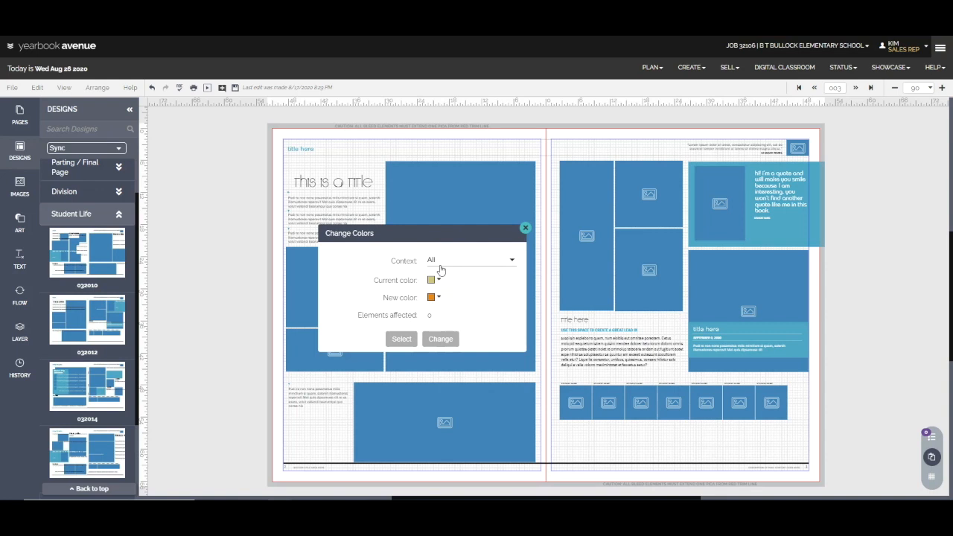
Set the color change context to All and the current color to the teal used on the page.
left_click(443, 259)
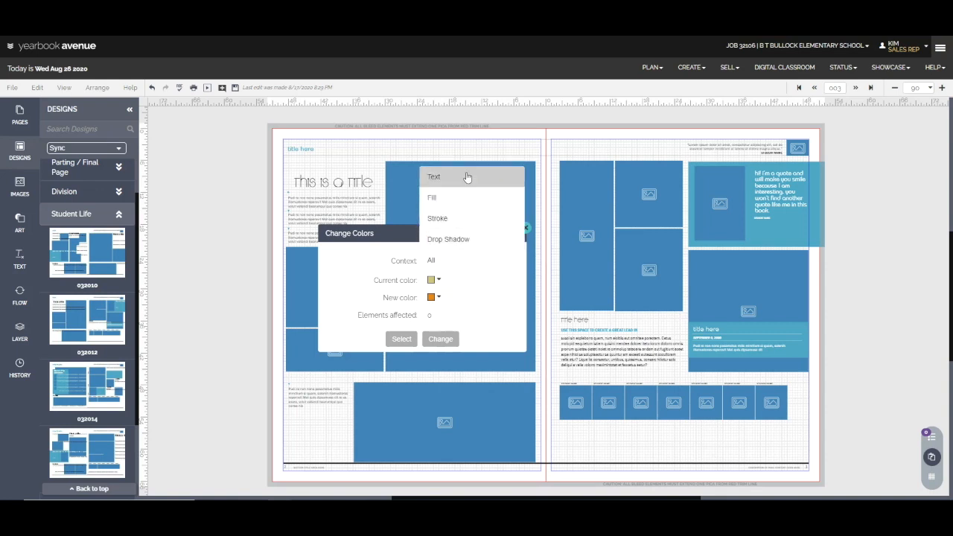
left_click(474, 262)
left_click(438, 280)
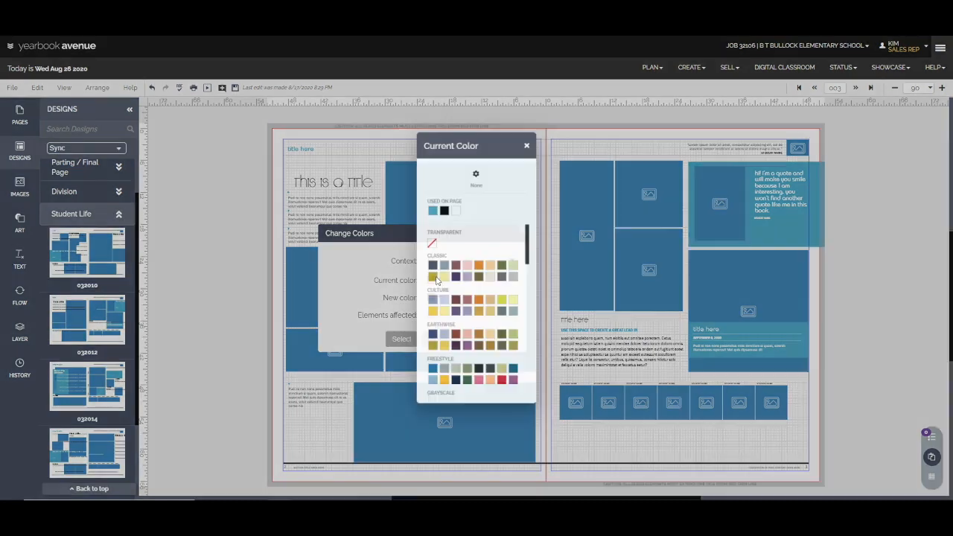
left_click(454, 214)
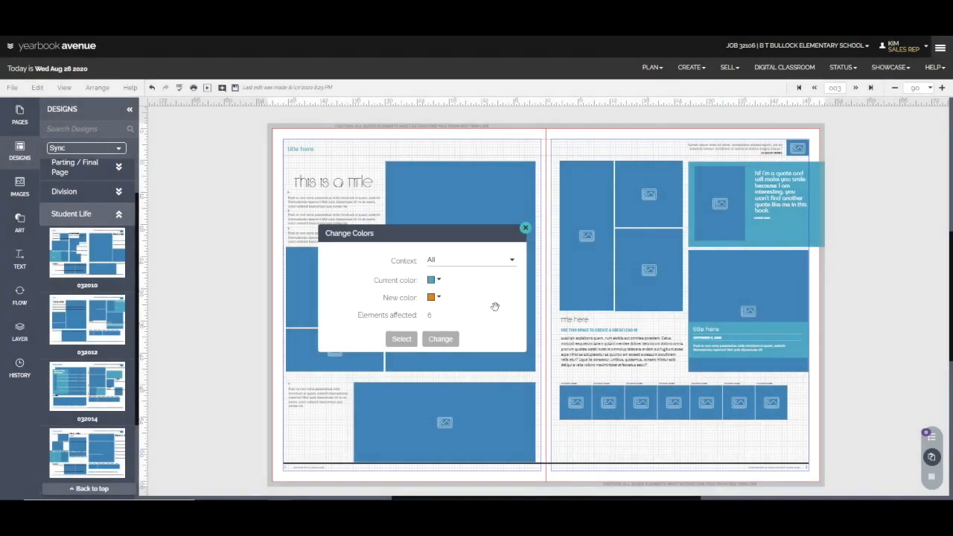
Replace the teal with the dark blue SM Pool Party swatch from the Summer palette across the whole spread.
left_click(432, 298)
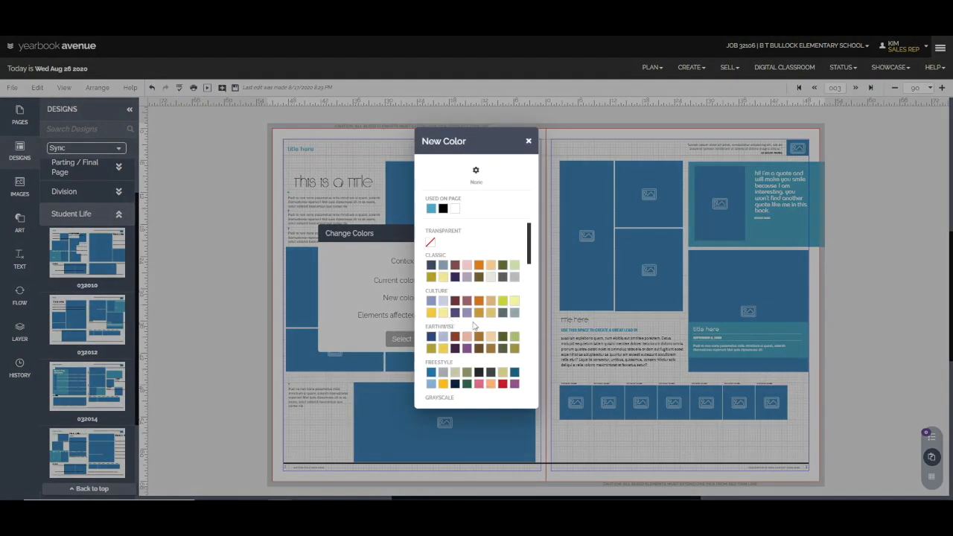
scroll(474, 326, "down", 5)
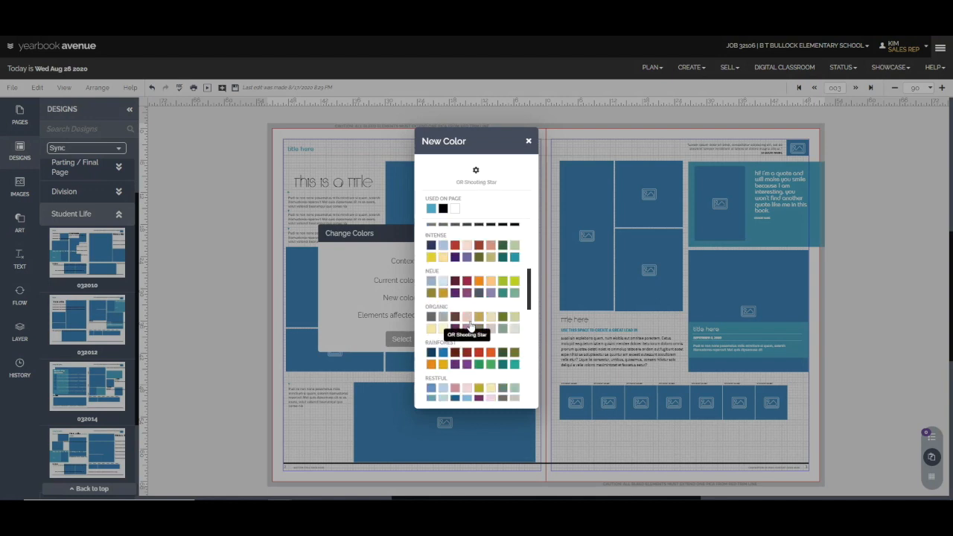
scroll(470, 325, "down", 2)
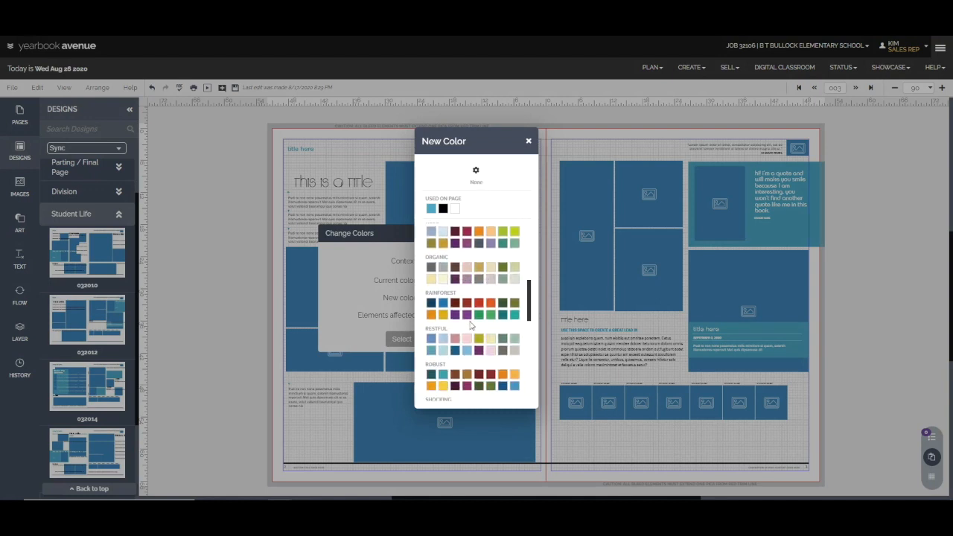
scroll(471, 326, "down", 5)
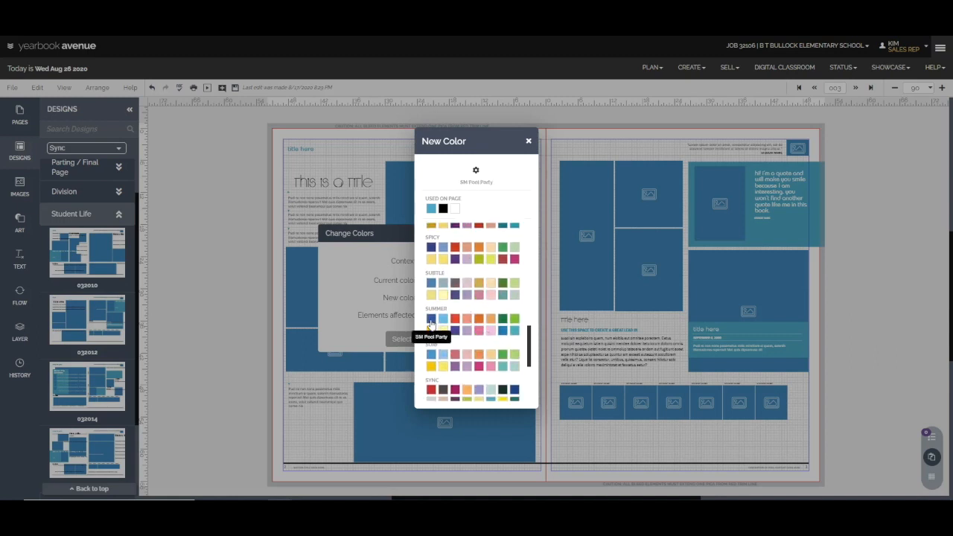
left_click(431, 320)
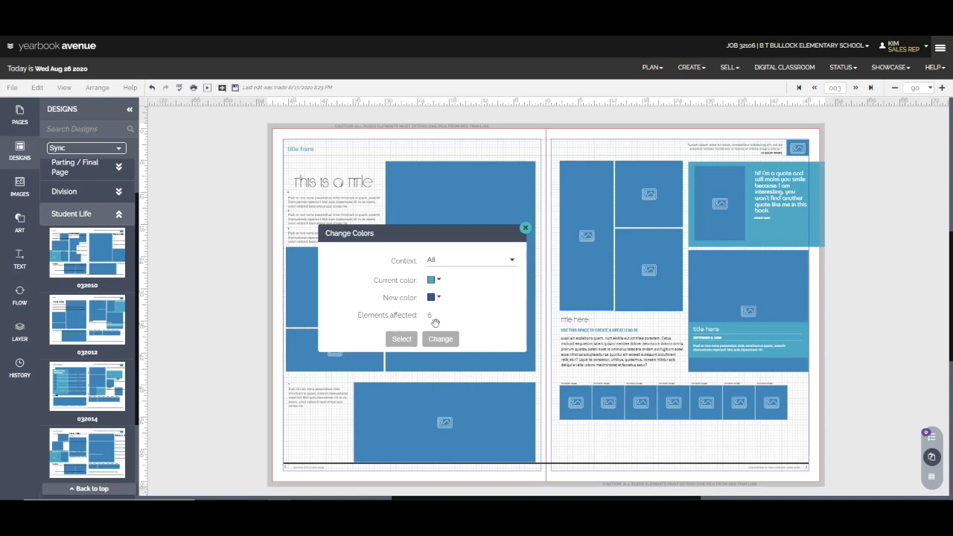
left_click(440, 339)
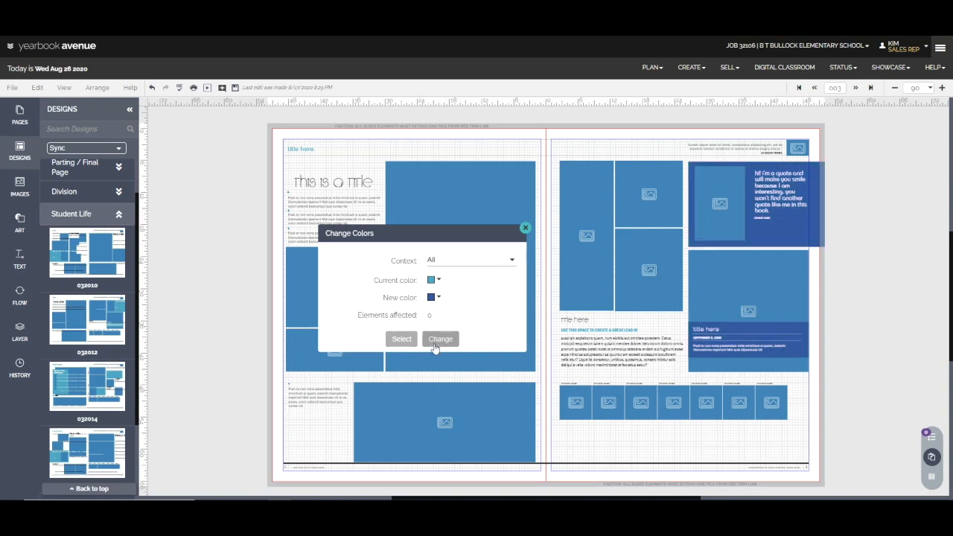
Change all black elements on the spread to the red FS Rebel Red swatch.
left_click(432, 281)
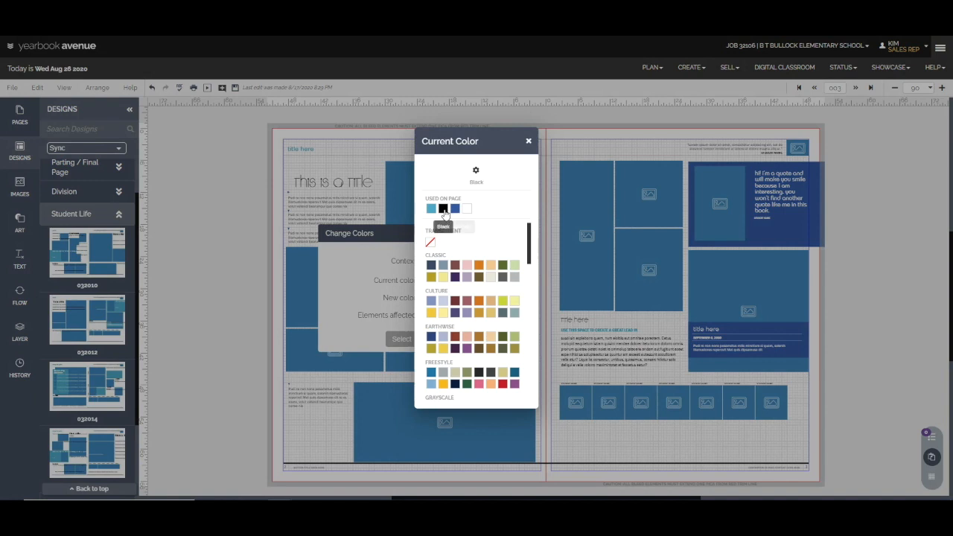
left_click(444, 211)
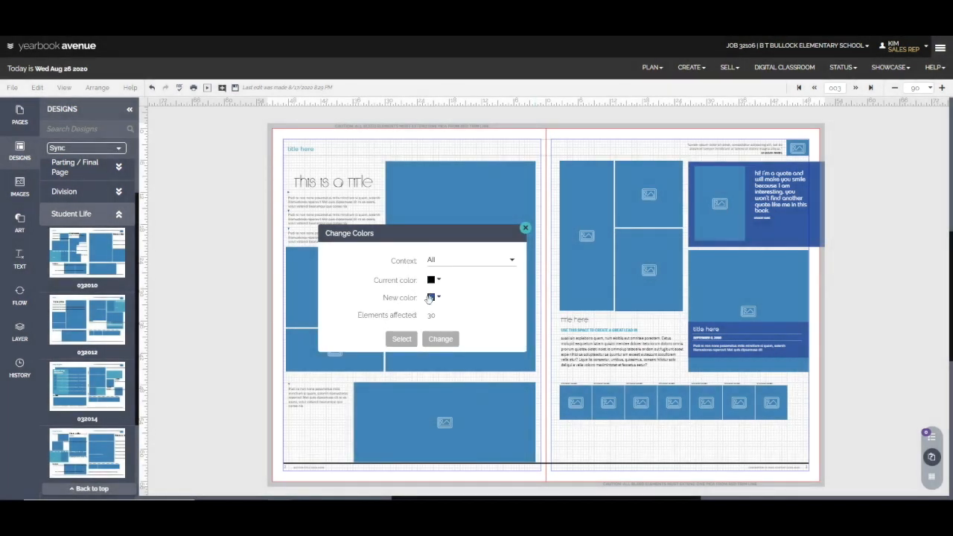
left_click(431, 297)
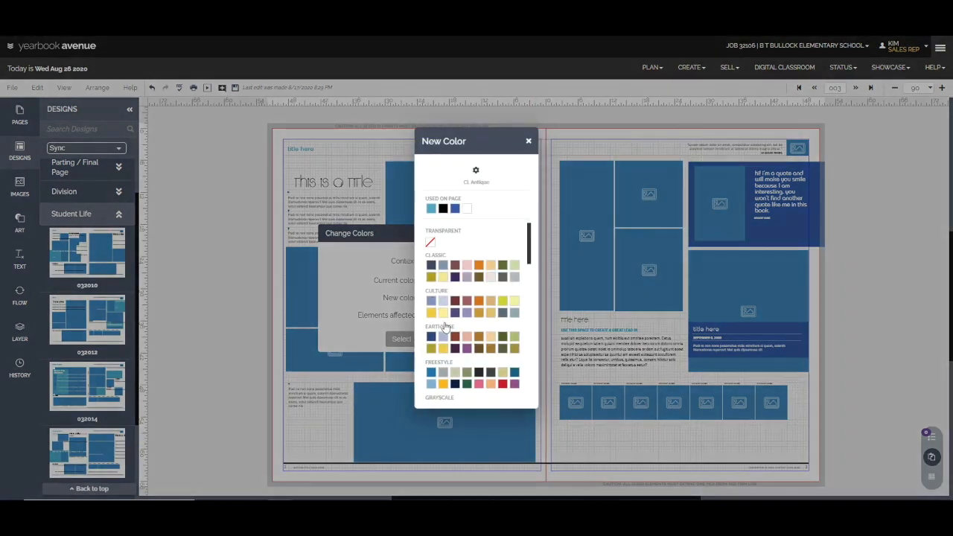
left_click(506, 389)
left_click(438, 340)
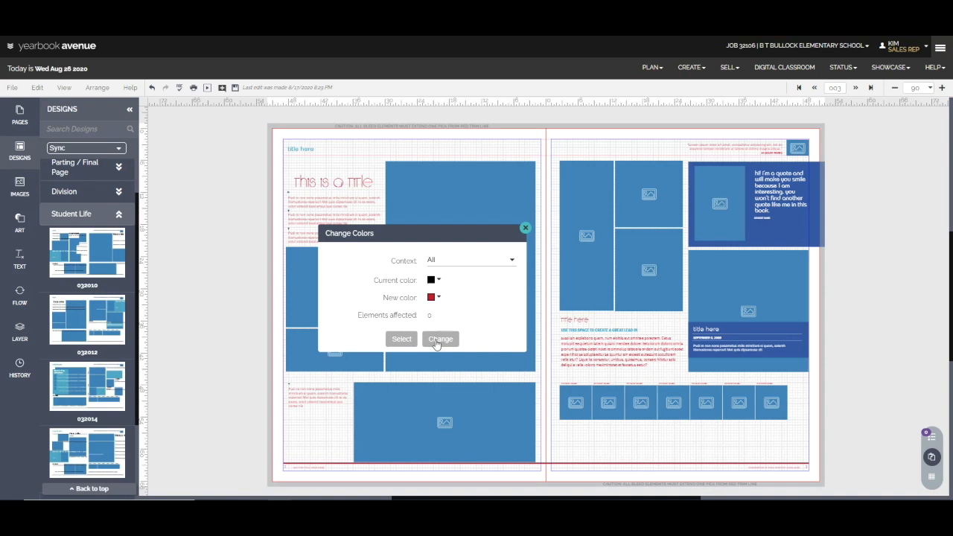
Turn the FS Rebel Red elements back to black and close the Change Colors dialog.
left_click(151, 90)
left_click(432, 280)
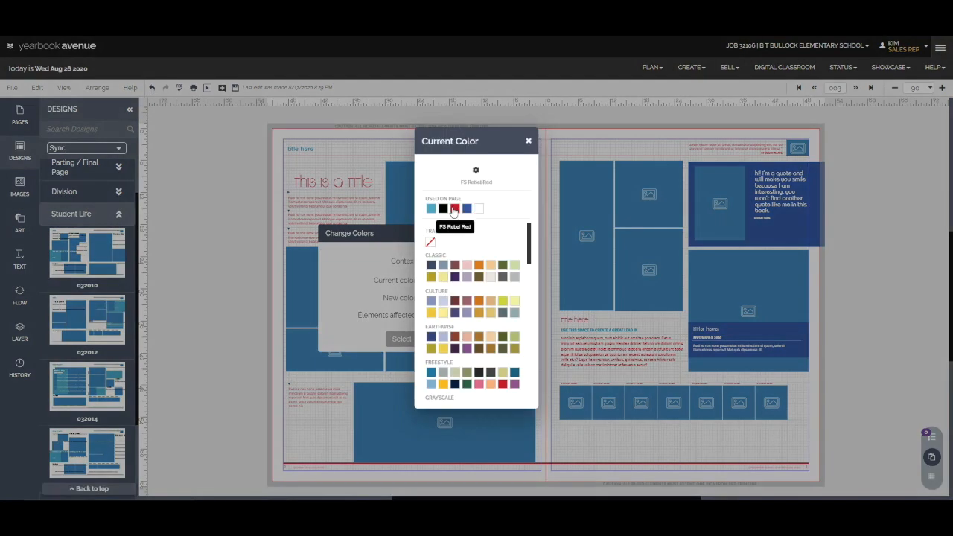
left_click(455, 208)
left_click(431, 298)
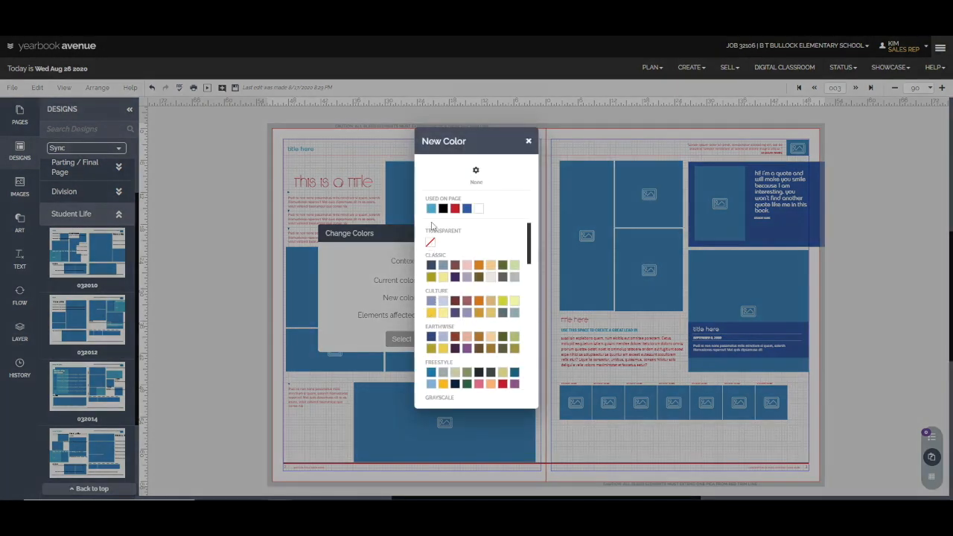
left_click(443, 209)
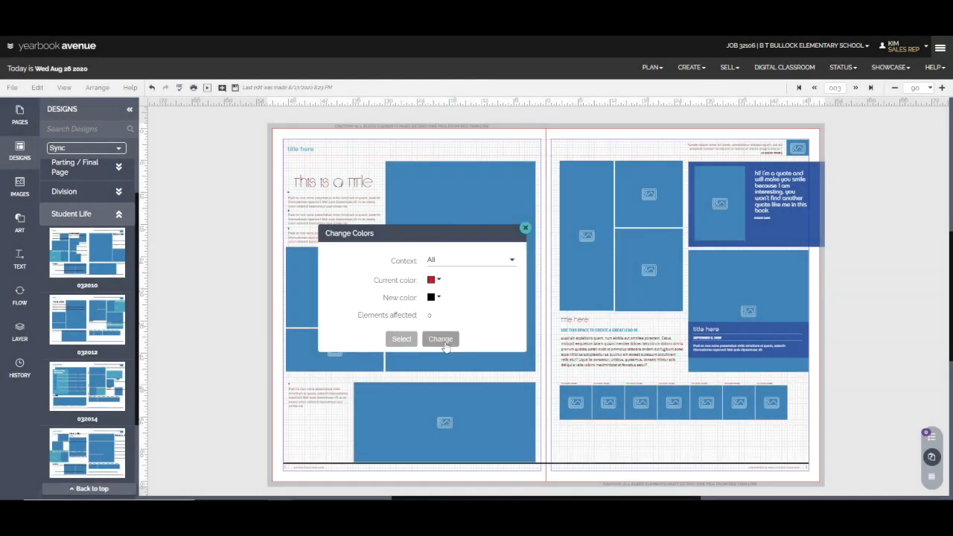
left_click(525, 227)
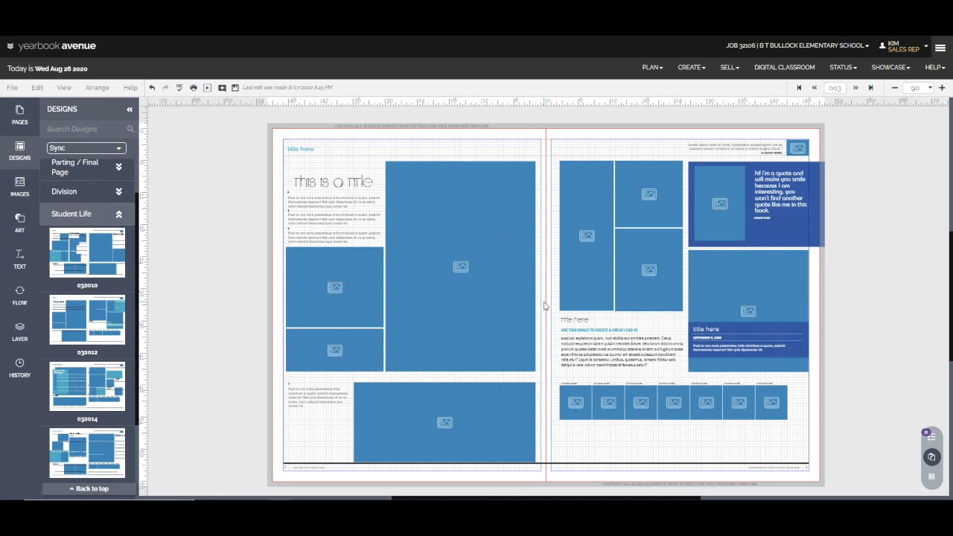
Recolor the "this is a title" headline on the left page with FS Rebel Red.
left_click(929, 88)
left_click(904, 176)
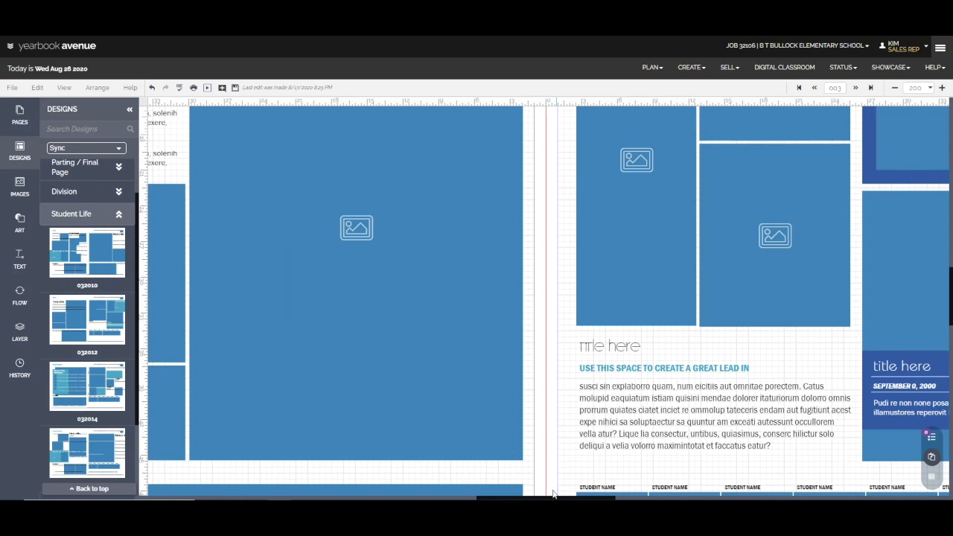
scroll(543, 469, "up", 3)
left_click_drag(535, 499, 479, 500)
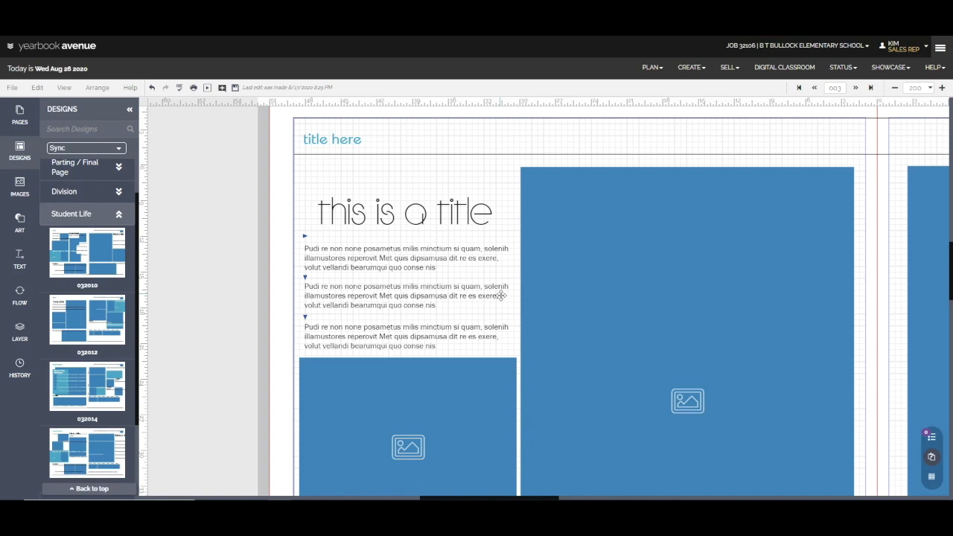
left_click(432, 225)
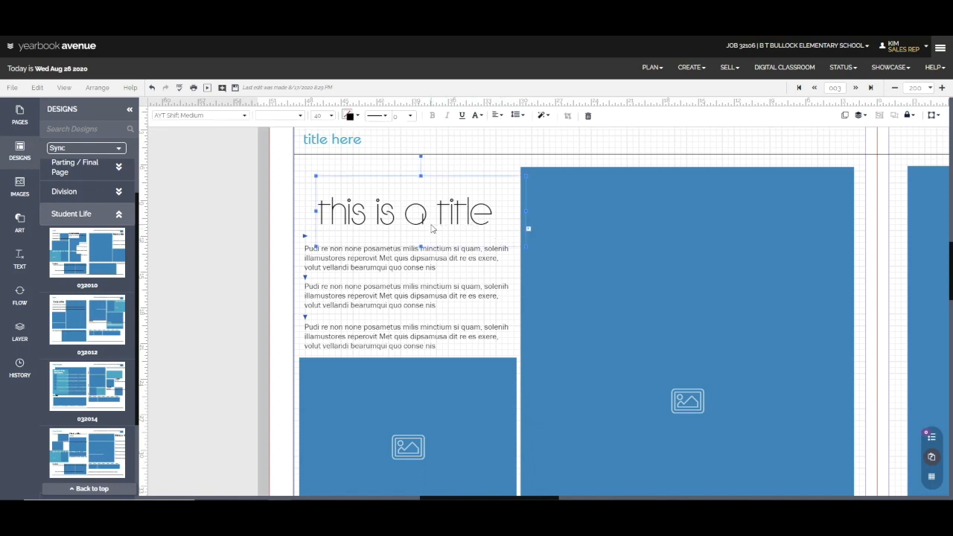
left_click(358, 116)
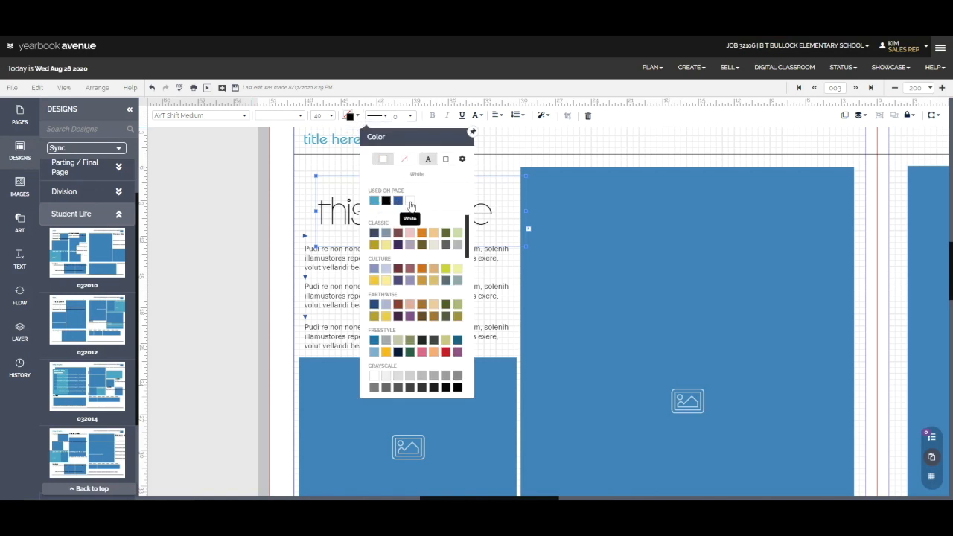
left_click(447, 352)
left_click(416, 316)
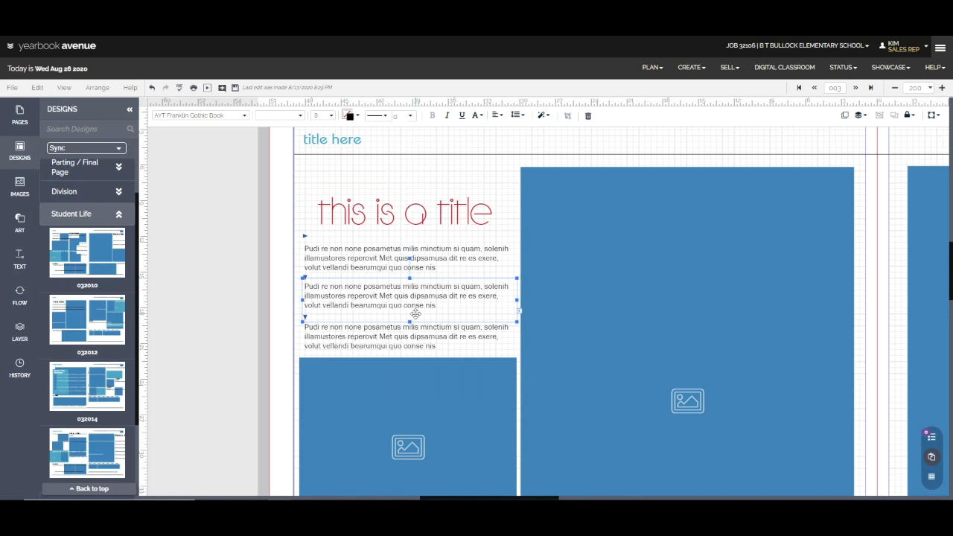
Delete the small "title here" heading and the horizontal rule beneath it at the top of the left page.
scroll(416, 314, "up", 1)
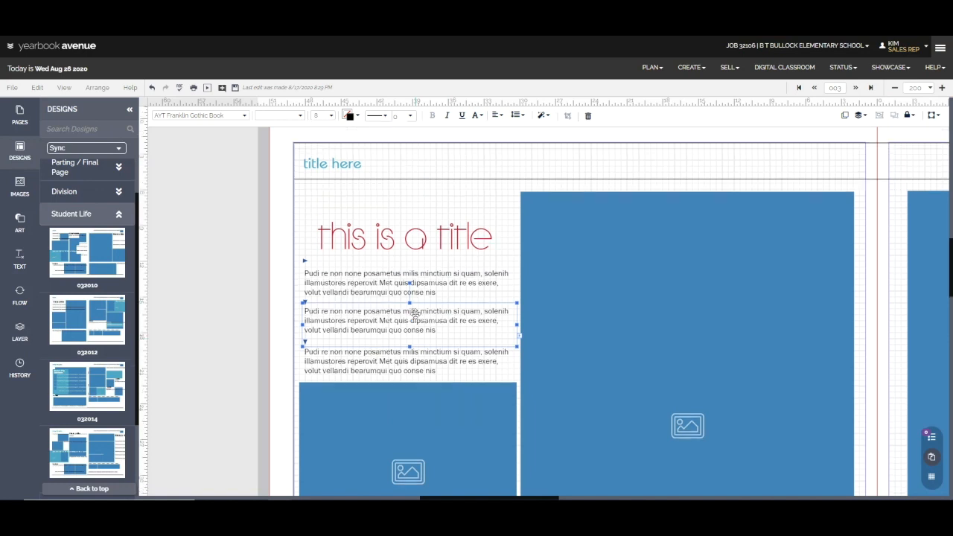
left_click(331, 164)
key("Delete")
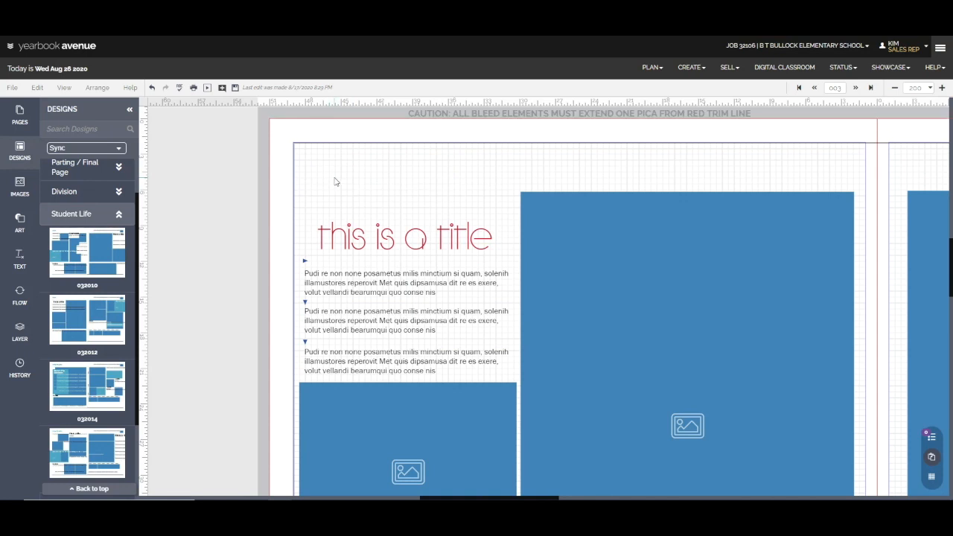
Delete the quote text and the small photo box in the header of the right page.
left_click(896, 89)
left_click(896, 89)
left_click(896, 88)
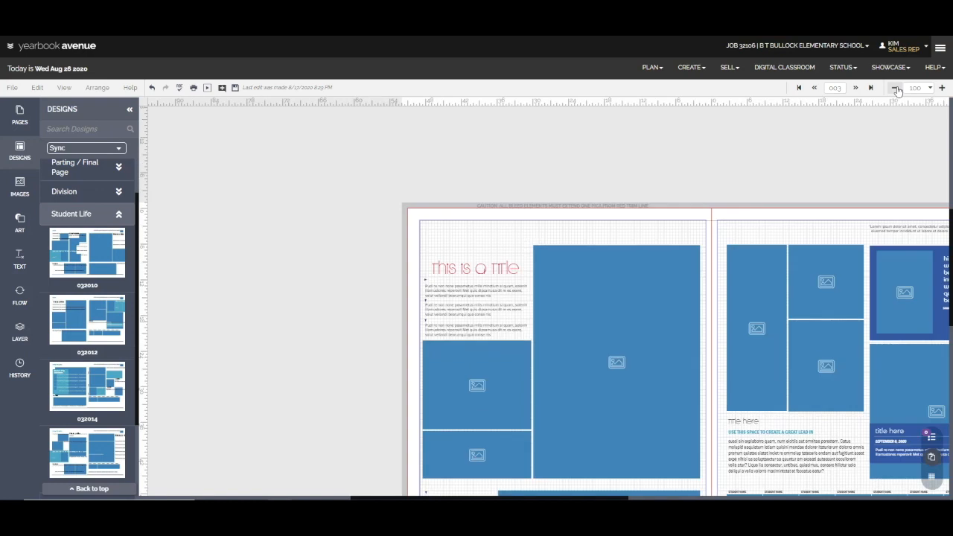
left_click(895, 88)
scroll(718, 332, "down", 1)
left_click_drag(640, 498, 708, 499)
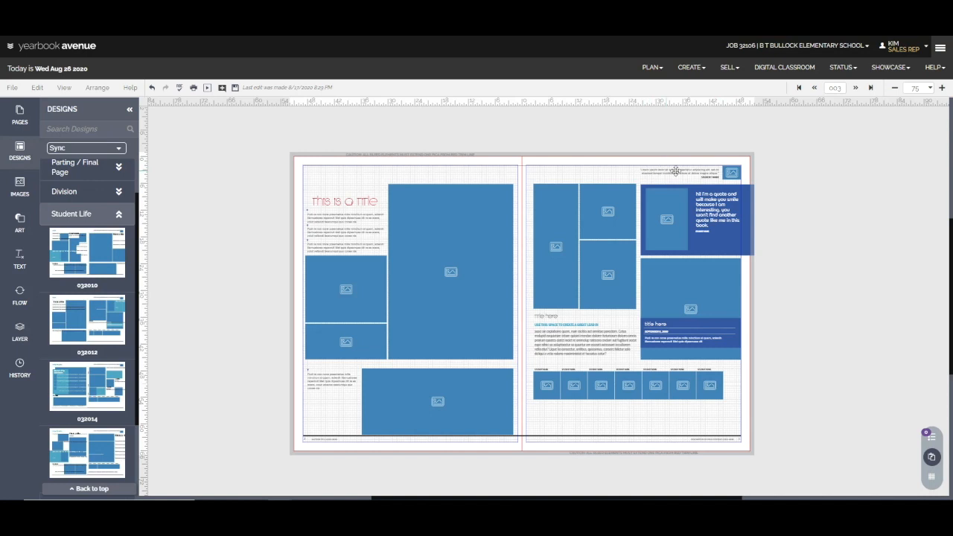
left_click_drag(758, 175, 634, 166)
left_click(726, 156)
left_click_drag(732, 155, 680, 186)
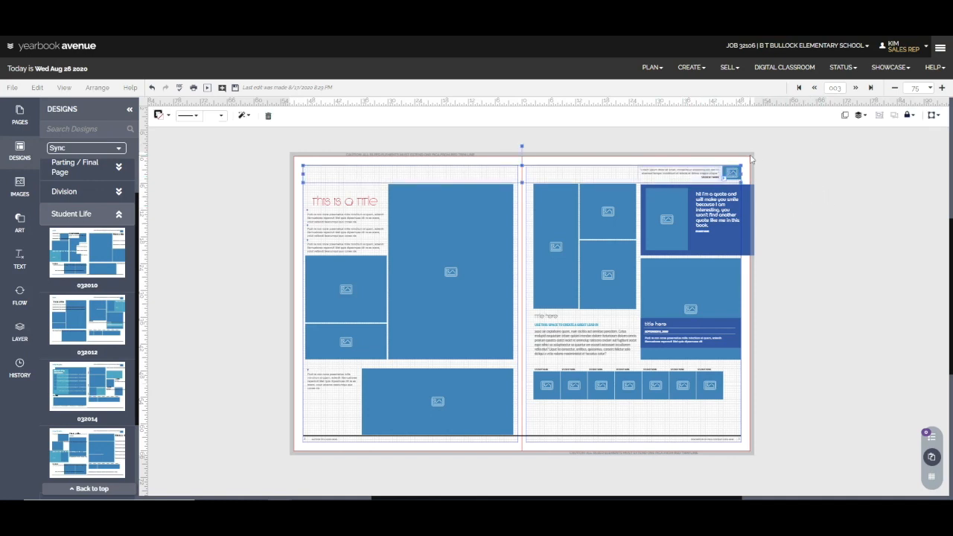
left_click(773, 170)
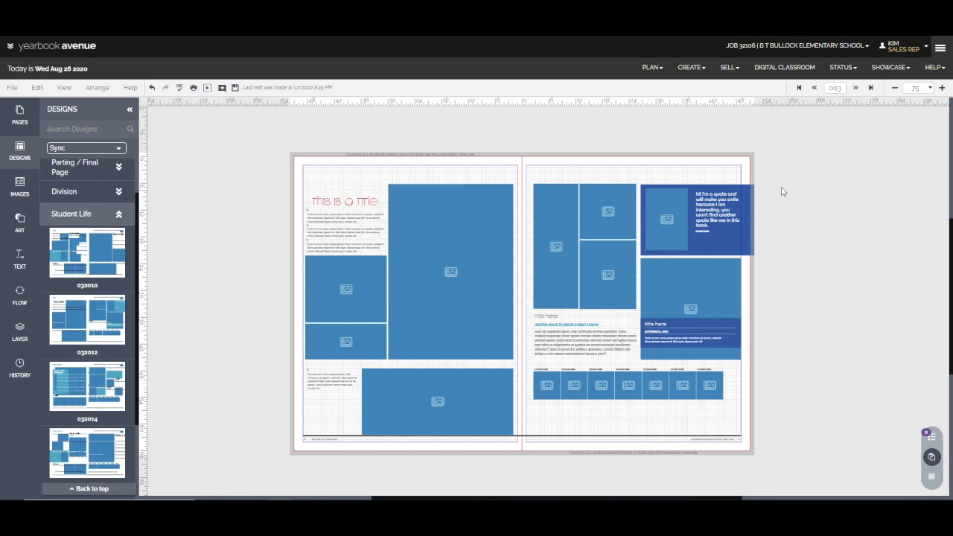
Select all design elements above the footer rule and nudge them up until the tallest photo boxes meet the upper page margin.
left_click_drag(783, 174, 256, 425)
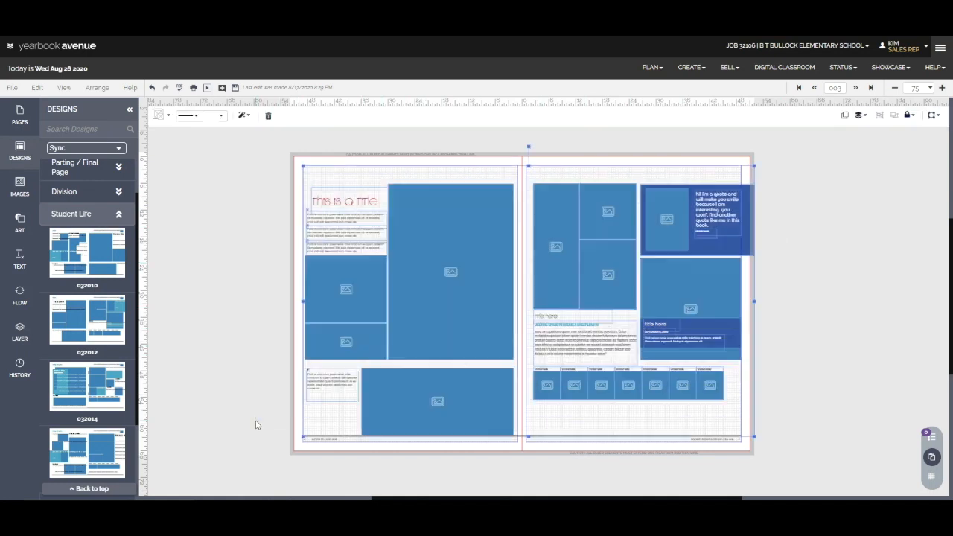
key("Up")
key("Up")
key("Up")
key("Up")
key("Up")
key("Up")
key("Up")
key("Up")
key("Up")
key("Up")
key("Up")
key("Up")
key("Up")
key("Up")
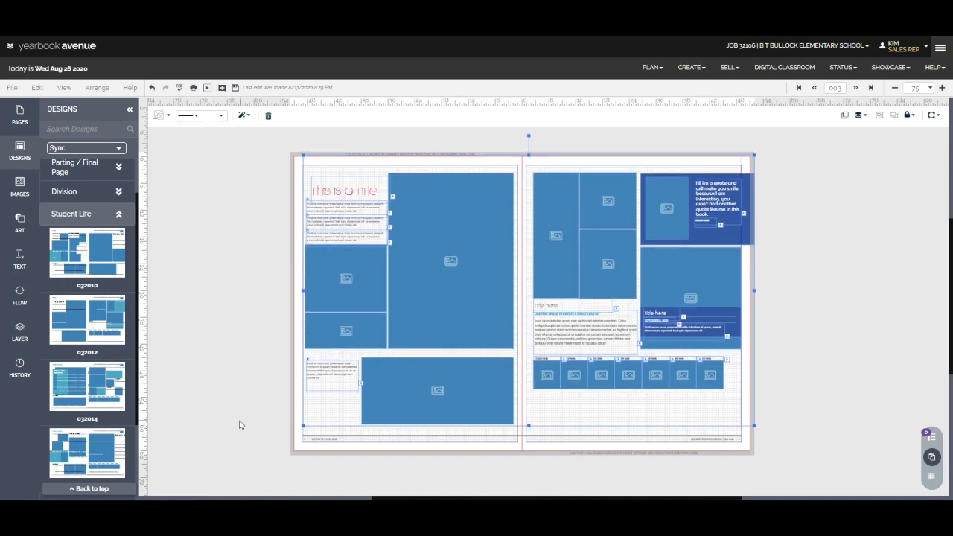
key("Up")
key("Up")
key("Up")
key("Up")
key("Up")
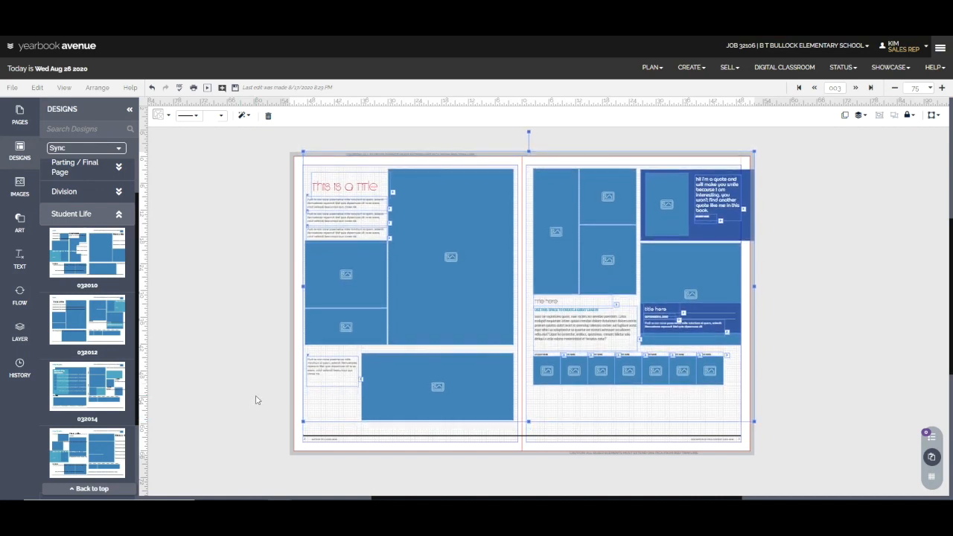
key("Up")
key("Up")
key("Up")
key("Up")
key("Up")
key("Up")
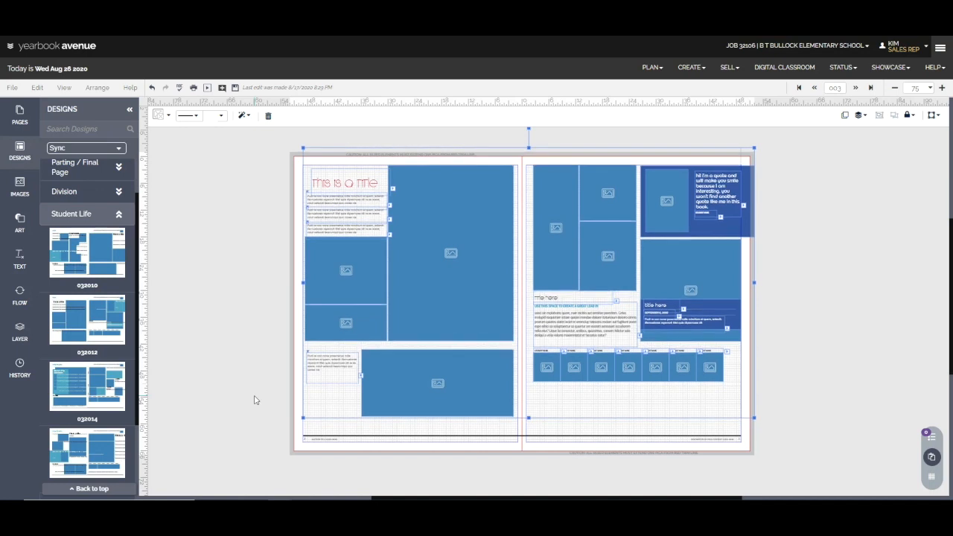
left_click(254, 400)
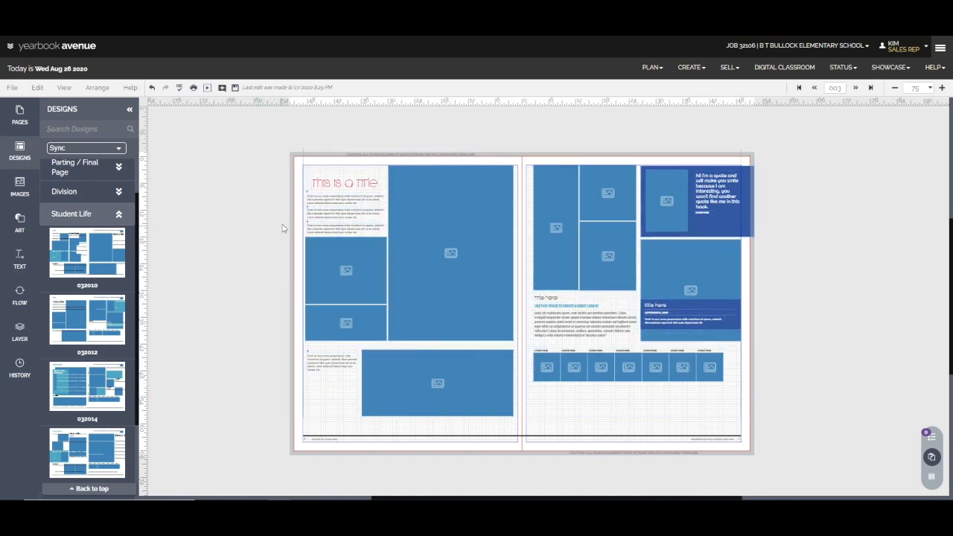
Delete the two thin vertical lines that run along the outer margins of the left and right pages.
left_click(305, 164)
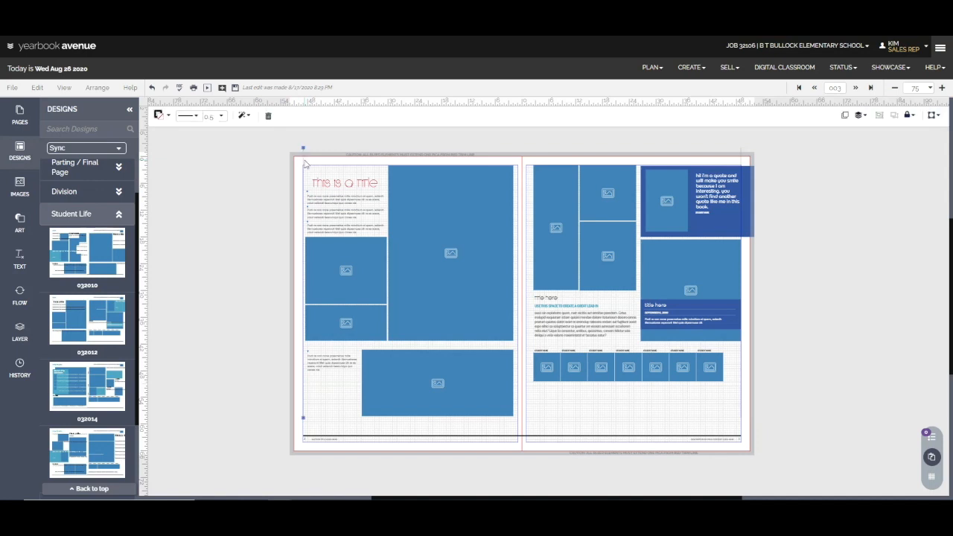
key("Delete")
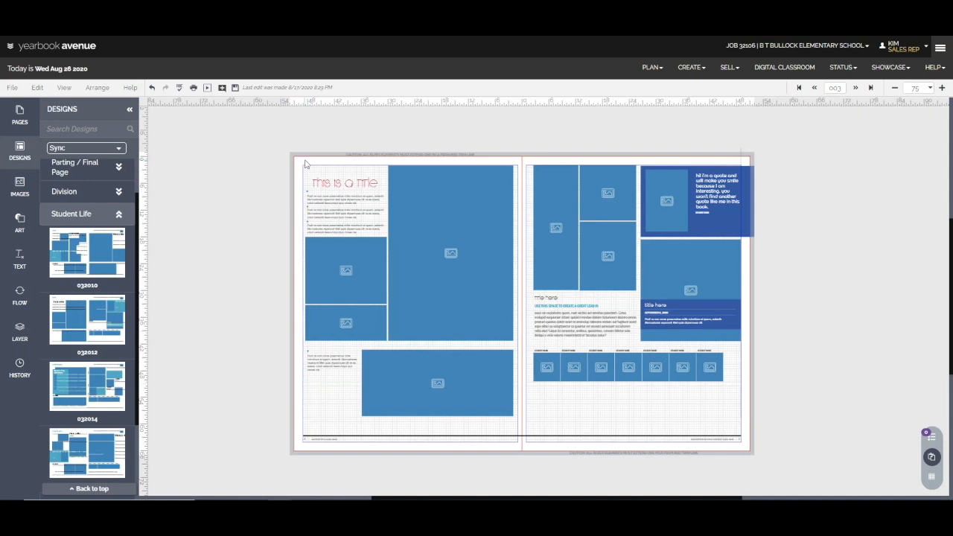
left_click(739, 153)
key("Delete")
Stretch the lower wide photo box on the left page down to the footer rule, and delete it along with the caption beside it.
left_click(446, 407)
left_click_drag(436, 417, 437, 434)
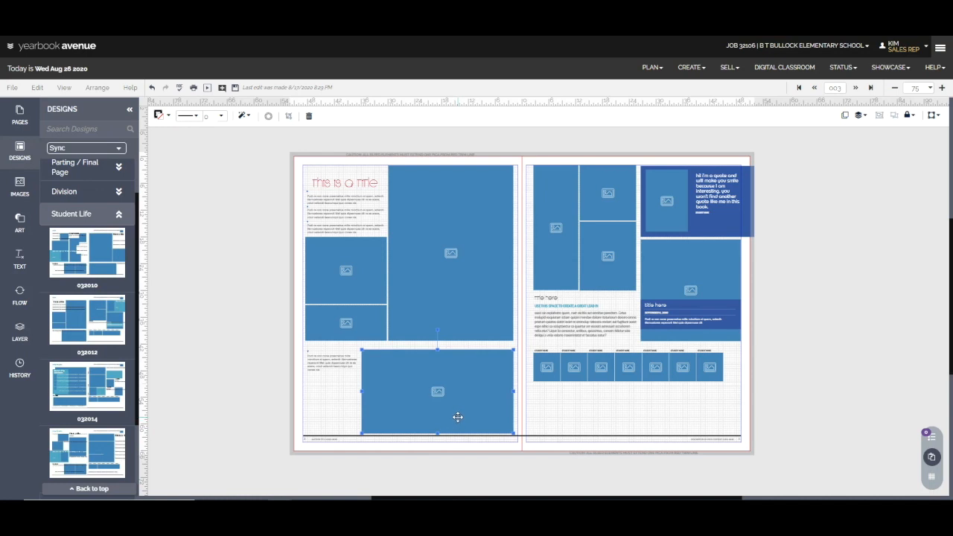
key("Delete")
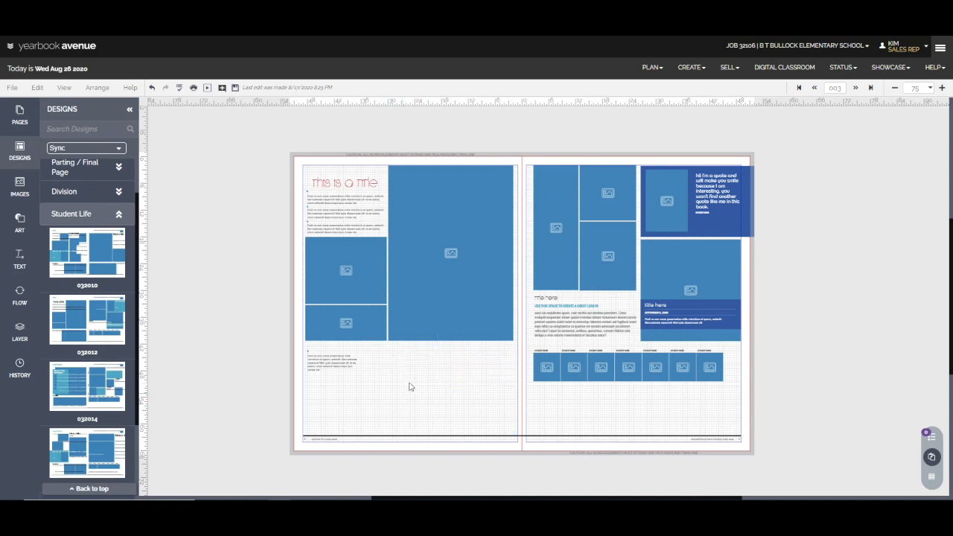
left_click_drag(381, 393, 294, 344)
key("Delete")
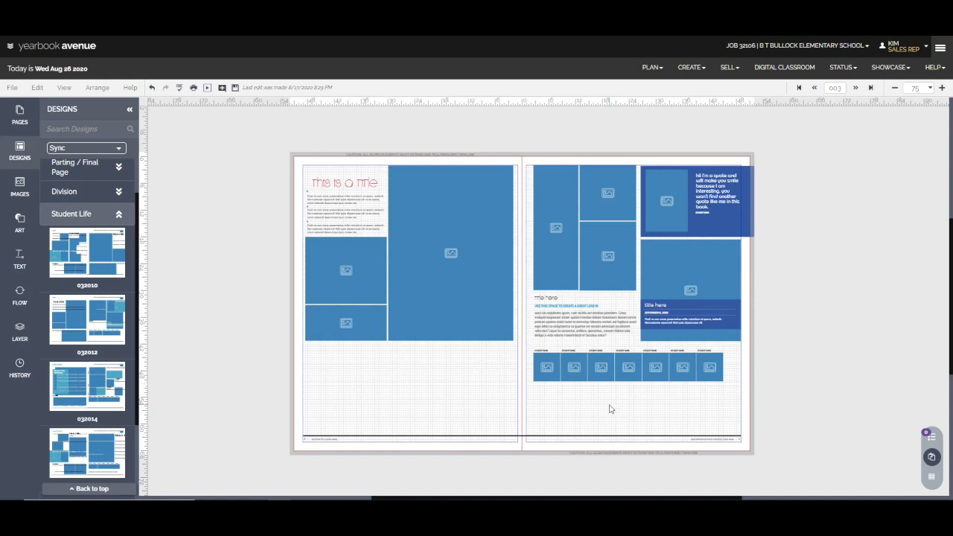
Duplicate the top caption on the left page and fit the copy beneath the first small photo on the right page, matching the photo's width.
left_click(341, 208)
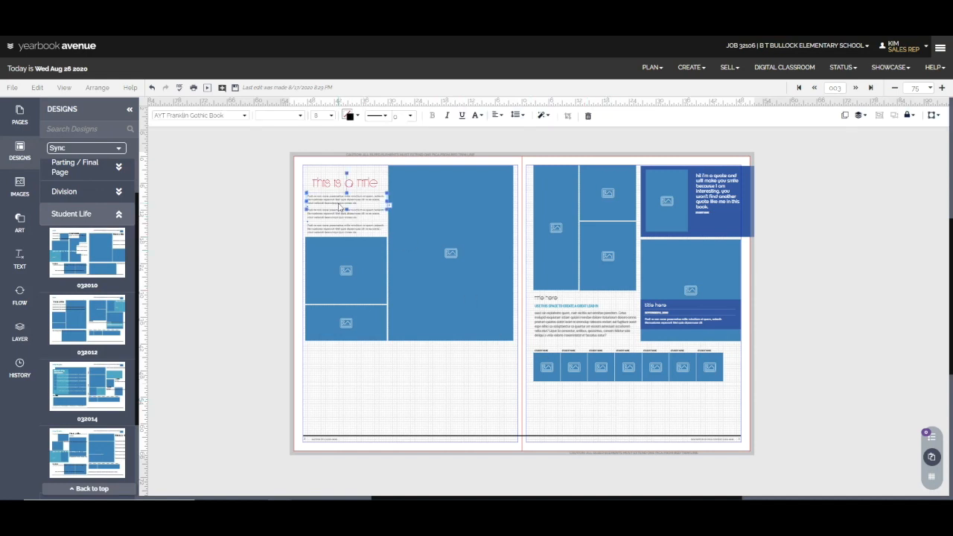
left_click(845, 118)
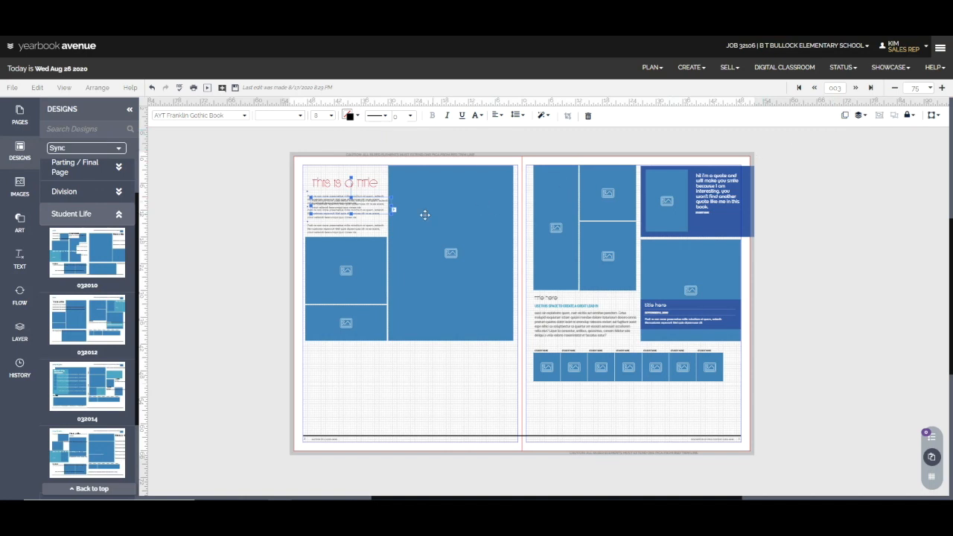
left_click_drag(380, 212, 547, 423)
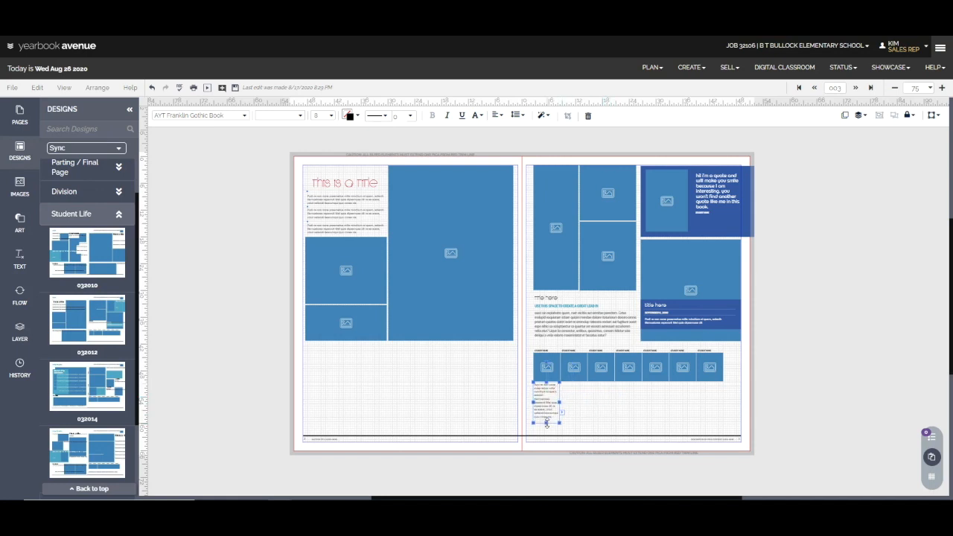
left_click(599, 425)
Duplicate the narrow caption and place the copy beneath the second small photo in the row.
left_click(540, 410)
left_click(845, 116)
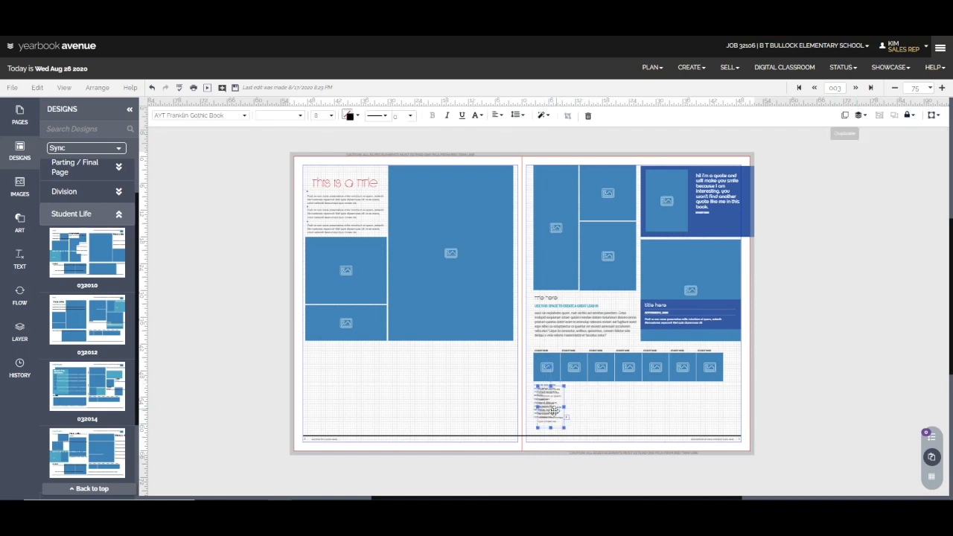
left_click_drag(578, 409, 580, 408)
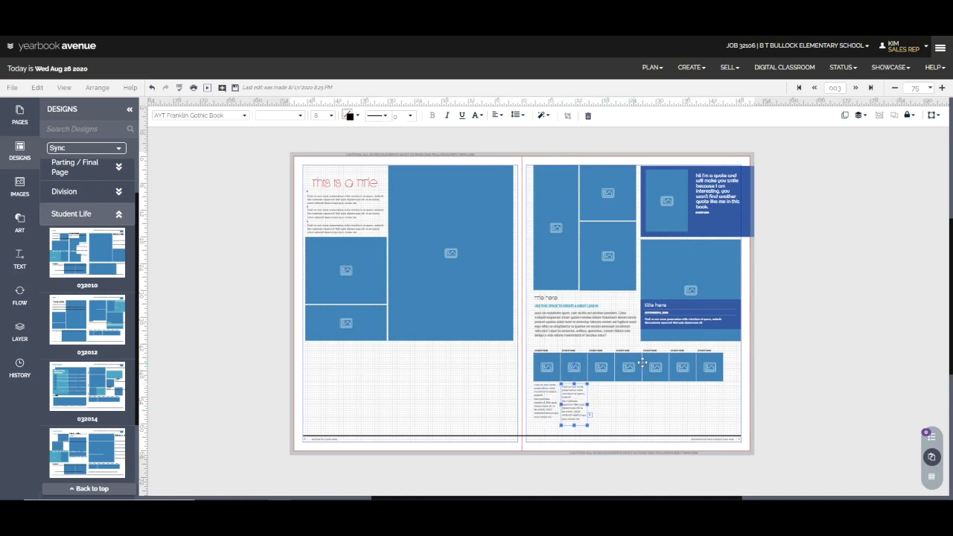
Duplicate both narrow captions until each of the seven small photos has one, and move one copy beneath the last small photo.
left_click(541, 400, "shift")
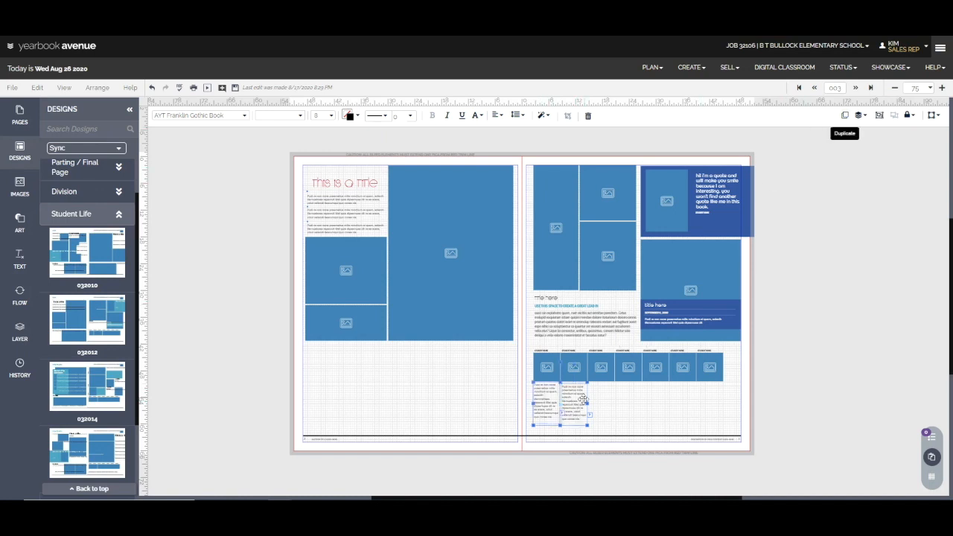
left_click(845, 115)
left_click(846, 117)
left_click(652, 412)
left_click(576, 414)
left_click_drag(578, 414, 713, 403)
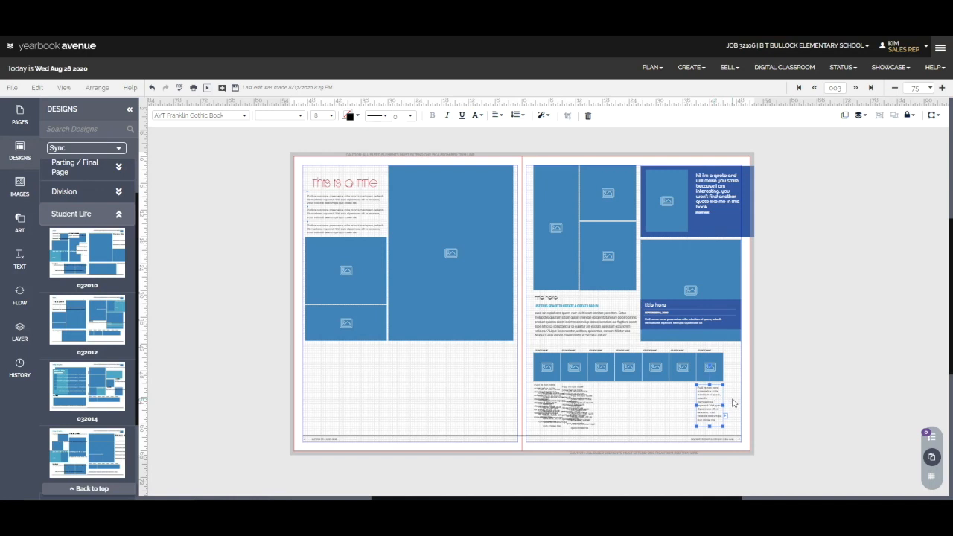
Right-align the last caption with the last small photo and left-align the first caption with the first small photo.
left_click(711, 373)
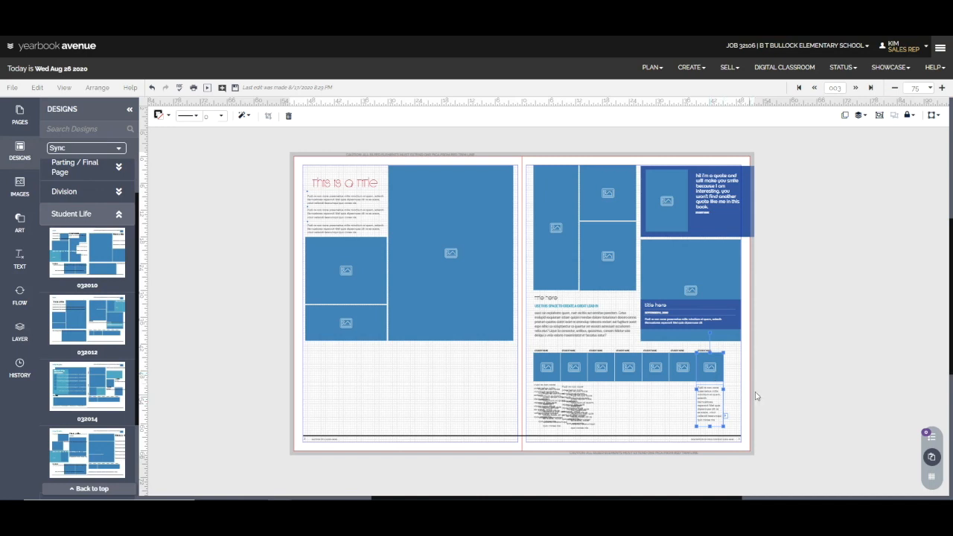
left_click(860, 116)
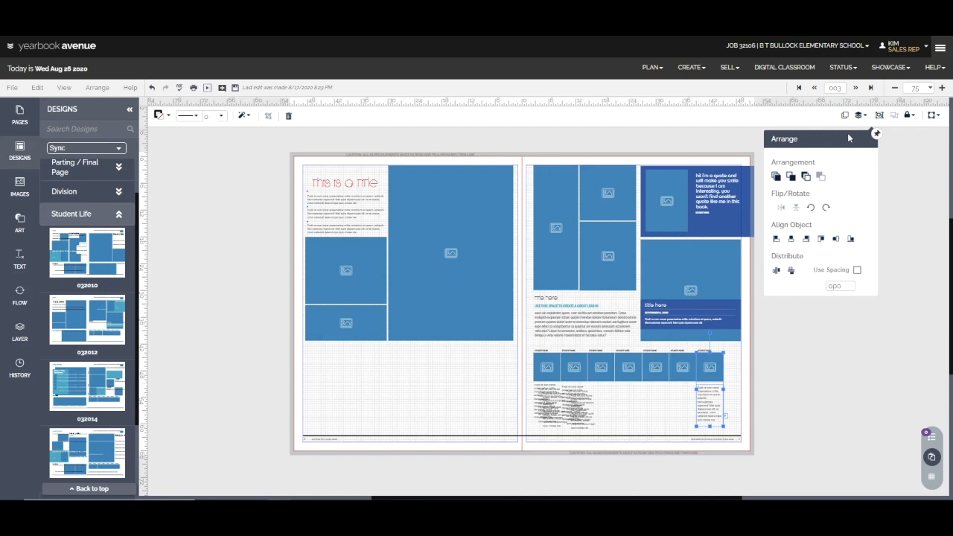
left_click_drag(834, 139, 829, 304)
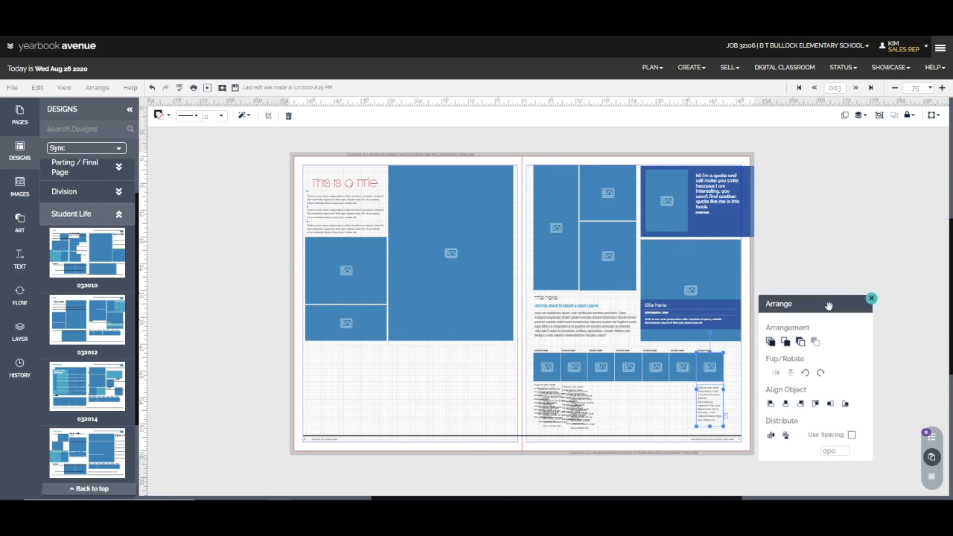
left_click(801, 405)
left_click(534, 398)
left_click(543, 377, "shift")
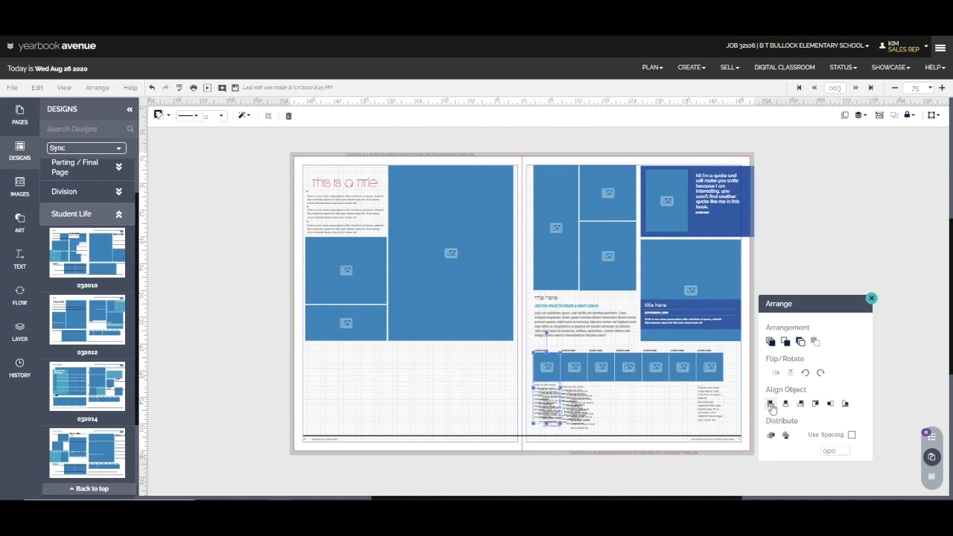
Align the tops of all seven narrow captions and distribute them horizontally under the small photos.
left_click_drag(521, 400, 741, 420)
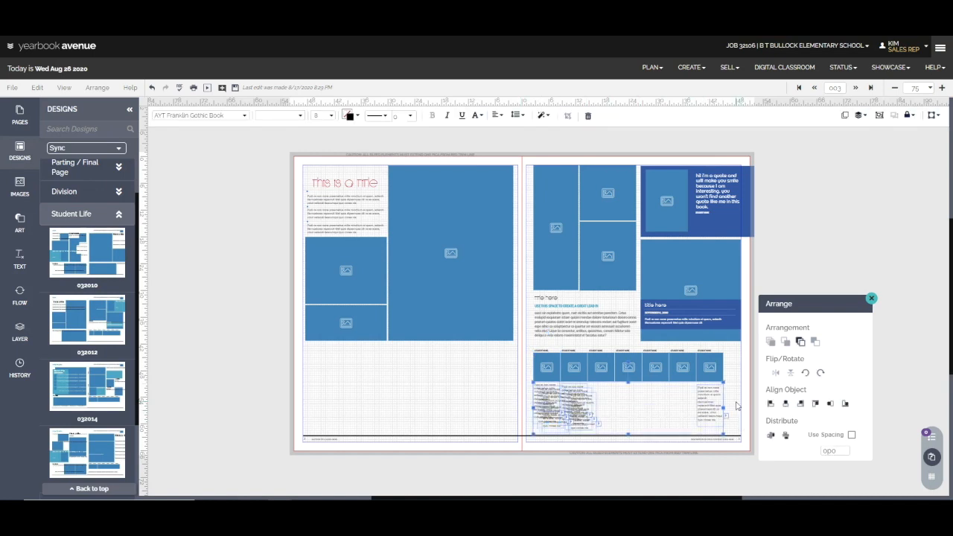
left_click_drag(737, 406, 530, 418)
left_click(816, 404)
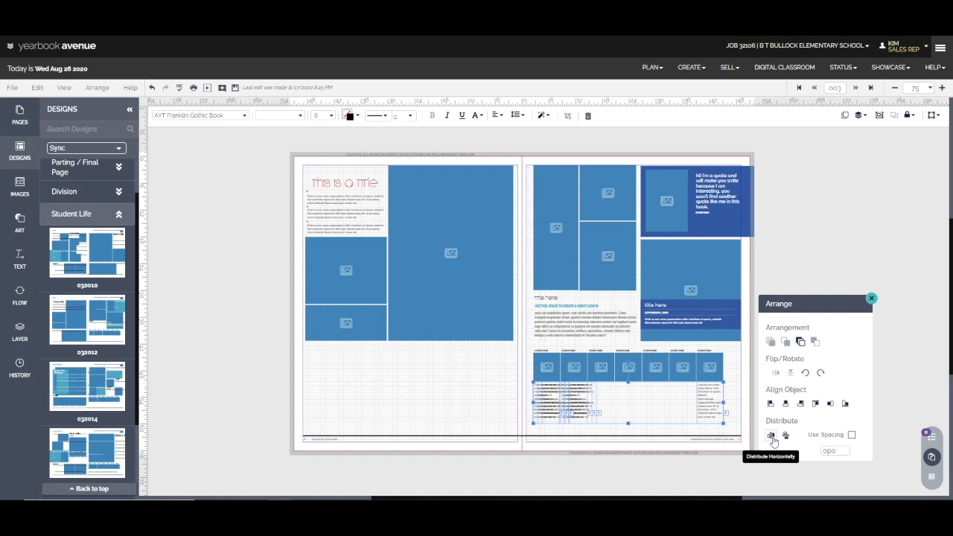
left_click(772, 436)
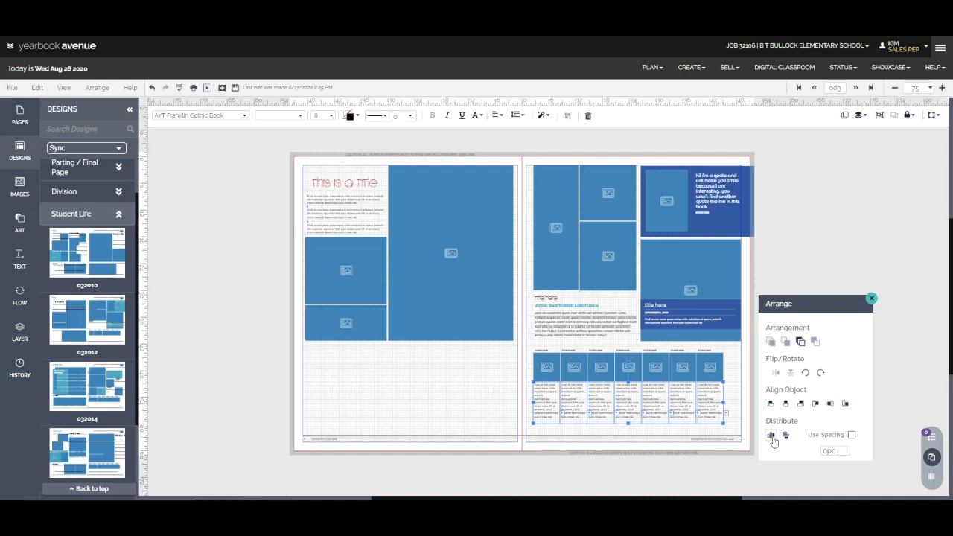
left_click(747, 422)
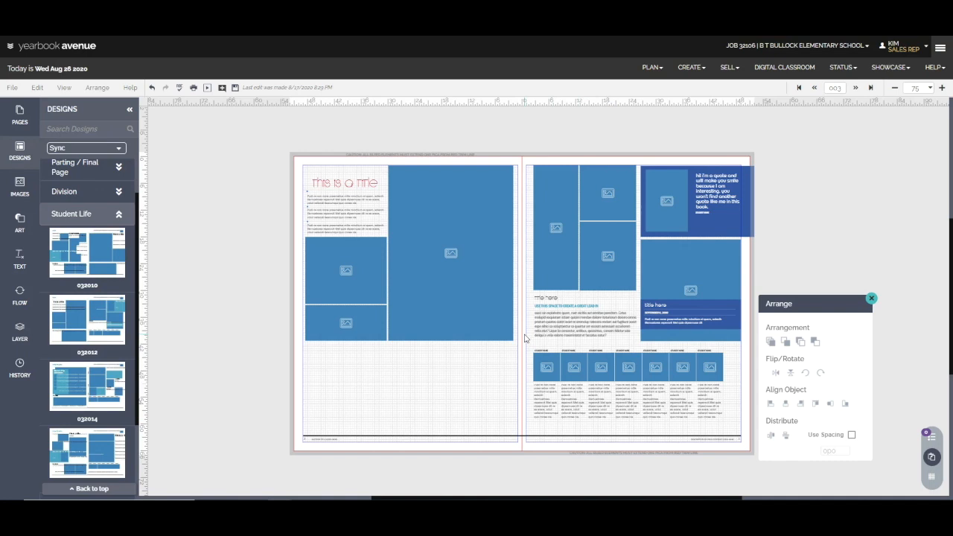
Group the title, lead-in line and body text below the three-photo cluster on the right page.
left_click_drag(523, 339, 617, 301)
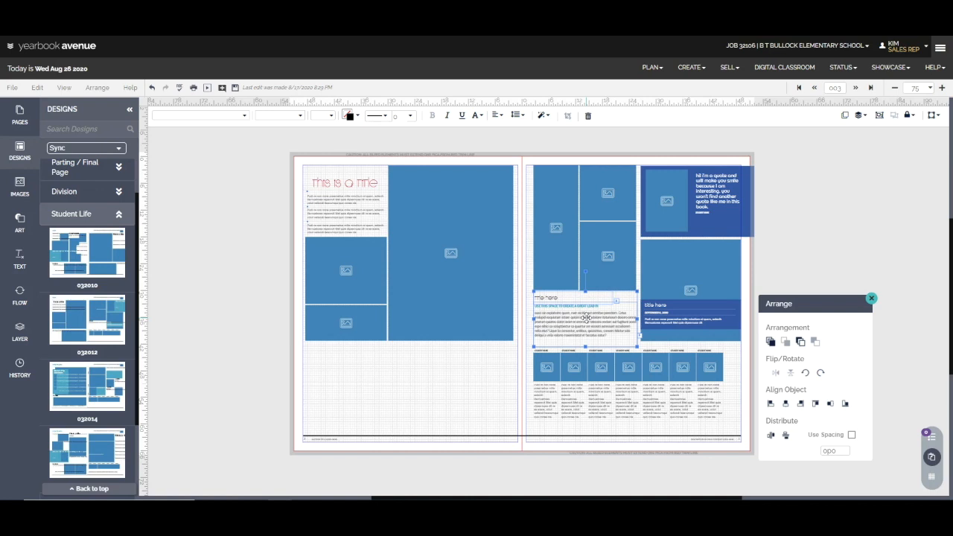
left_click(879, 116)
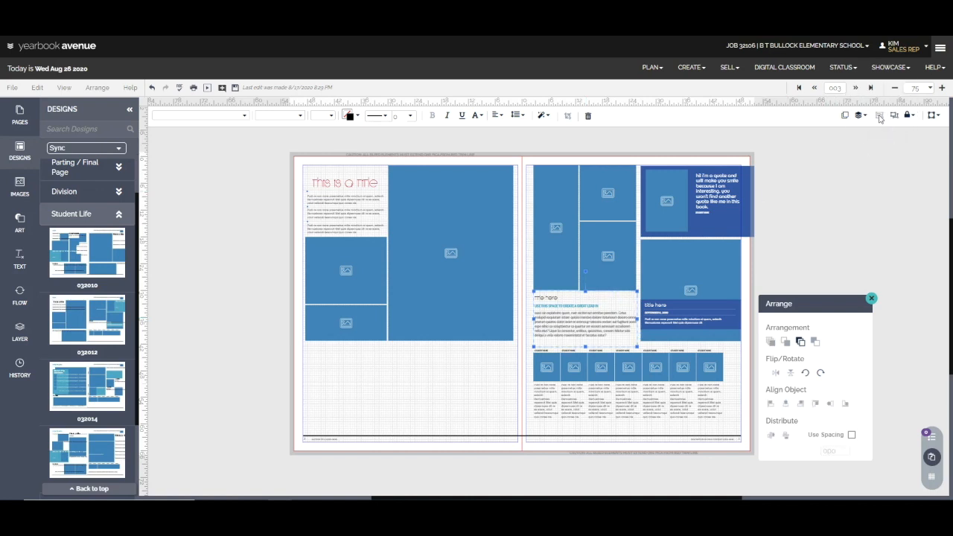
left_click(588, 310)
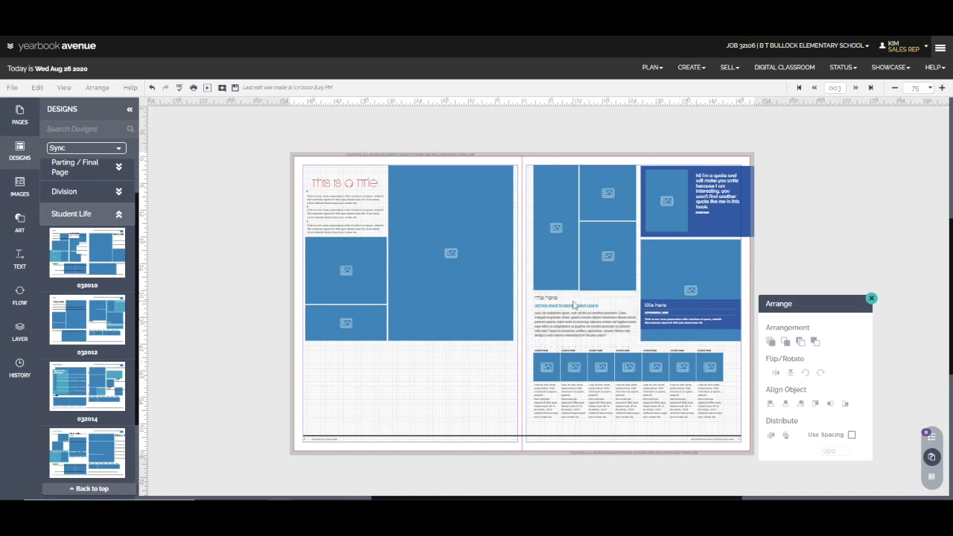
Nudge the grouped title and body text straight up over the photo cluster to near the right page's upper margin.
left_click(527, 308)
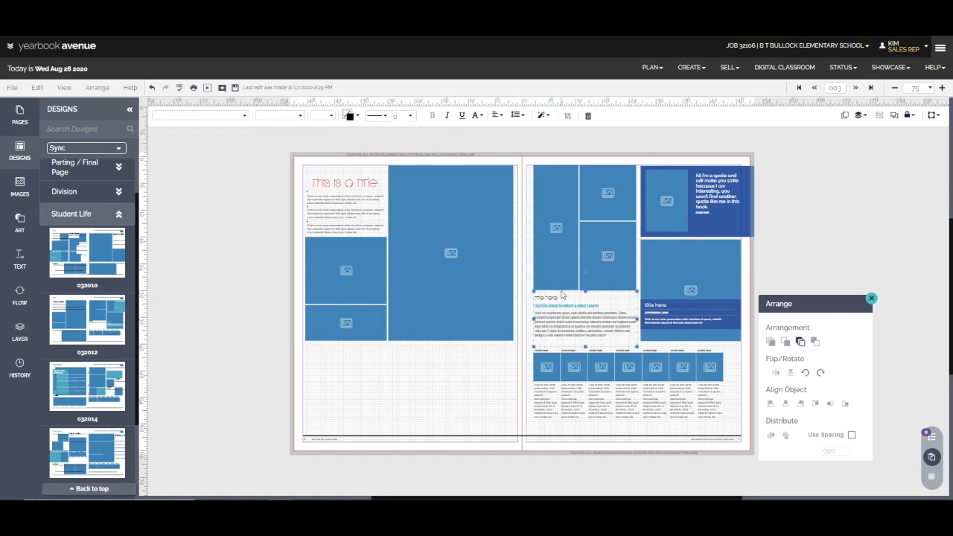
key("Down")
key("Down")
key("Down")
key("Down")
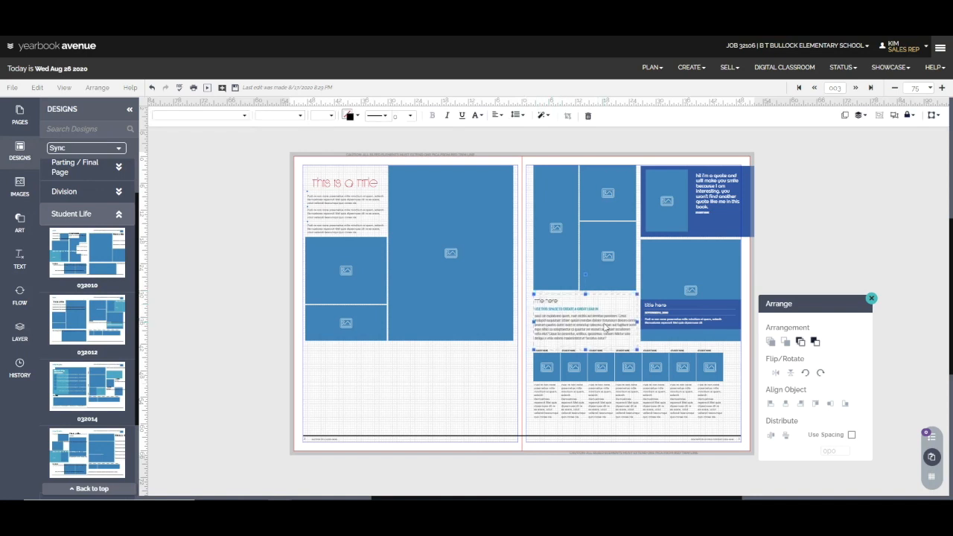
key("Up")
key("Up")
key("Up")
key("Up")
key("Up")
key("Up")
key("Up")
key("Up")
key("Up")
key("Up")
key("Up")
key("Up")
key("Up")
key("Up")
key("Up")
key("Up")
key("Up")
key("Up")
key("Up")
key("Up")
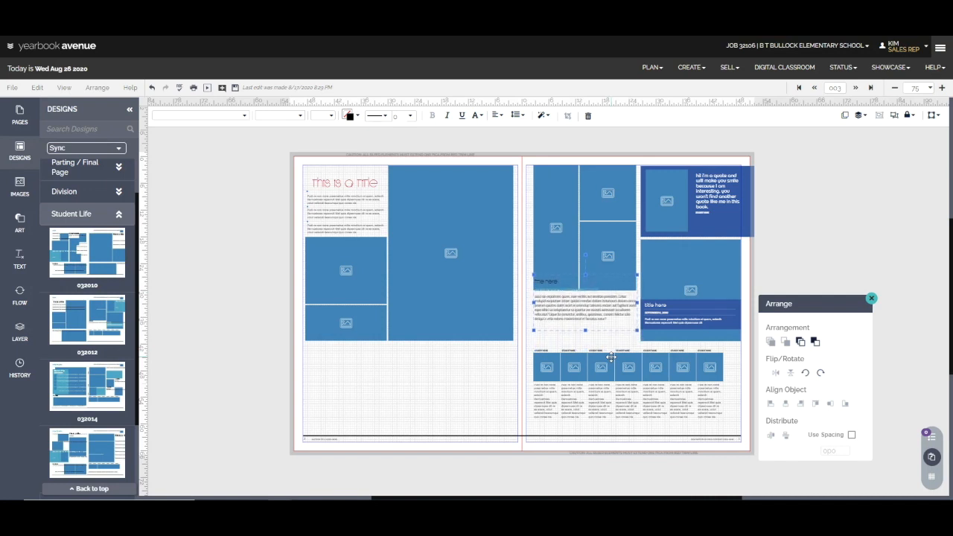
key("Up")
key("Up")
key("Up")
key("Up")
key("Up")
key("Up")
key("Up")
key("Up")
key("Up")
key("Up")
key("Up")
key("Up")
key("Up")
key("Up")
key("Up")
key("Up")
key("Up")
key("Up")
key("Up")
key("Up")
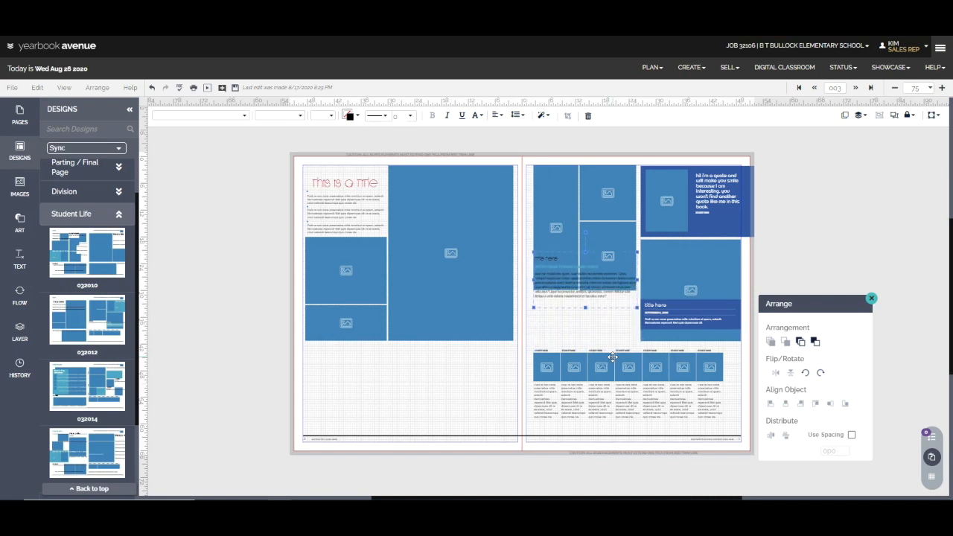
key("Up")
key("Up")
key("Up")
key("Up")
key("Up")
key("Up")
key("Up")
key("Up")
key("Up")
key("Up")
key("Up")
key("Up")
key("Up")
key("Up")
key("Up")
key("Up")
key("Up")
key("Up")
key("Up")
key("Up")
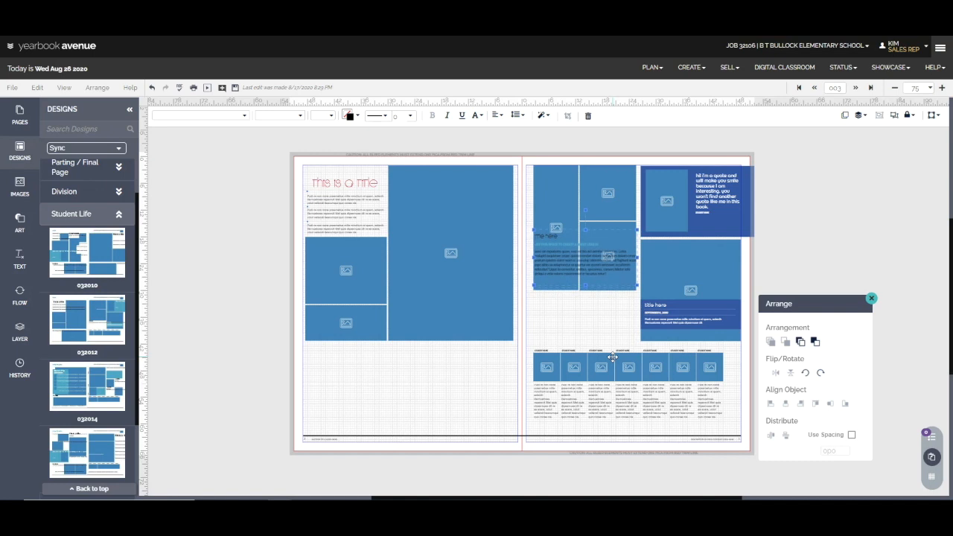
key("Up")
key("Up")
key("Up")
key("Up")
key("Up")
key("Up")
key("Up")
key("Up")
key("Up")
key("Up")
key("Up")
key("Up")
key("Up")
key("Up")
key("Up")
key("Up")
key("Up")
key("Up")
key("Up")
key("Up")
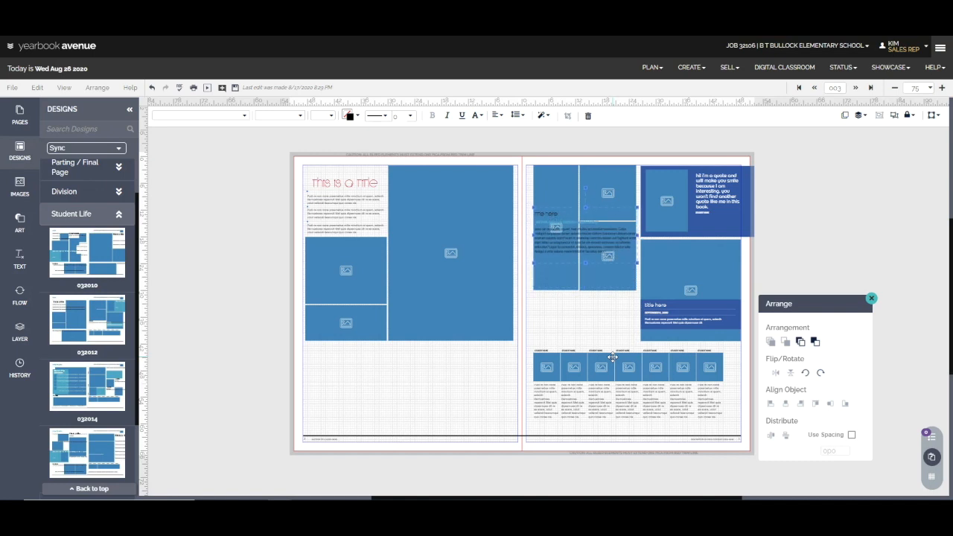
key("Up")
key("Up")
key("Up")
key("Up")
key("Up")
key("Up")
key("Up")
key("Up")
key("Up")
key("Up")
key("Up")
key("Up")
key("Up")
key("Up")
key("Up")
key("Up")
key("Up")
key("Up")
key("Up")
key("Up")
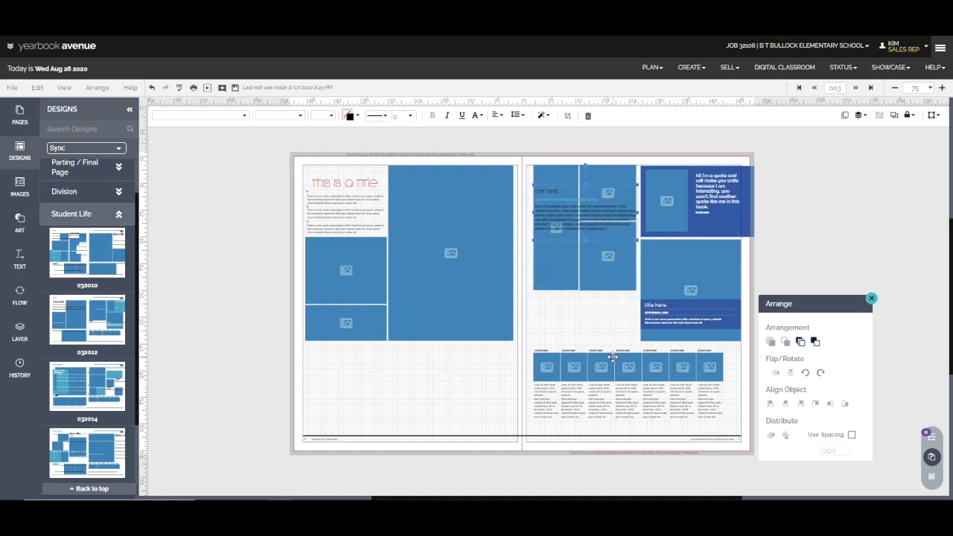
key("Up")
key("Up")
key("Up")
key("Up")
key("Up")
key("Up")
key("Up")
key("Up")
key("Up")
key("Up")
key("Up")
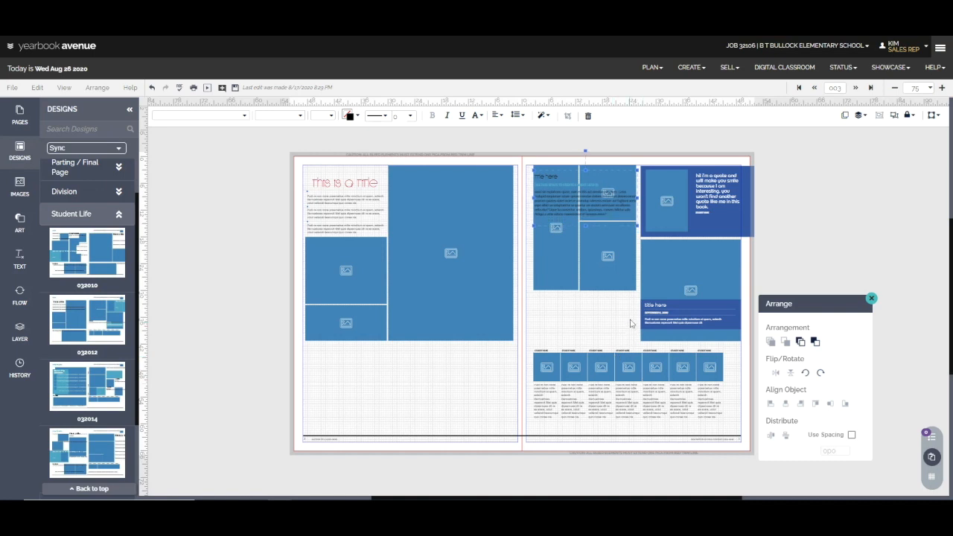
Select the three clustered photo boxes and nudge them down below the text until their lower edge lines up with the neighbouring photo.
left_click(621, 270)
left_click(548, 273, "shift")
left_click(619, 168)
left_click(576, 189, "shift")
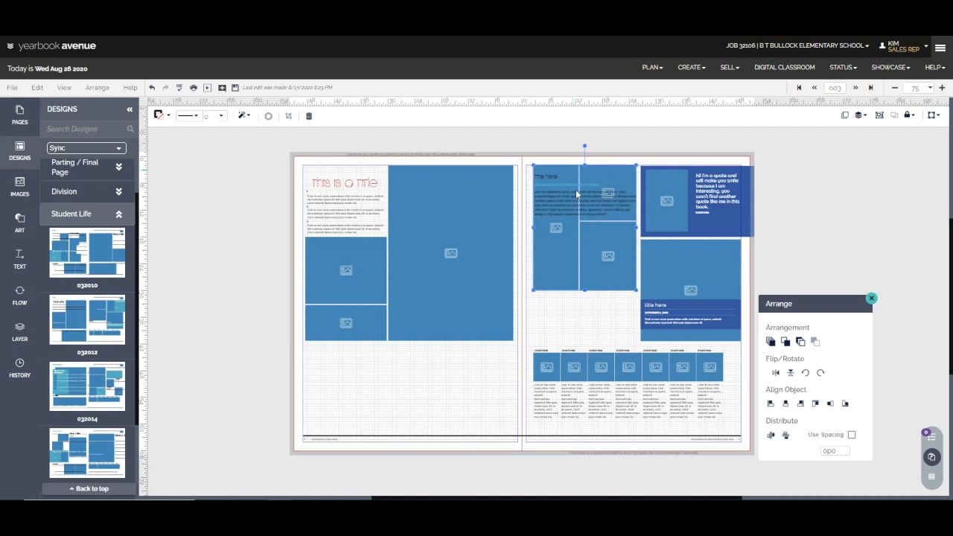
left_click(597, 255, "shift")
key("Down")
key("Down")
key("Down")
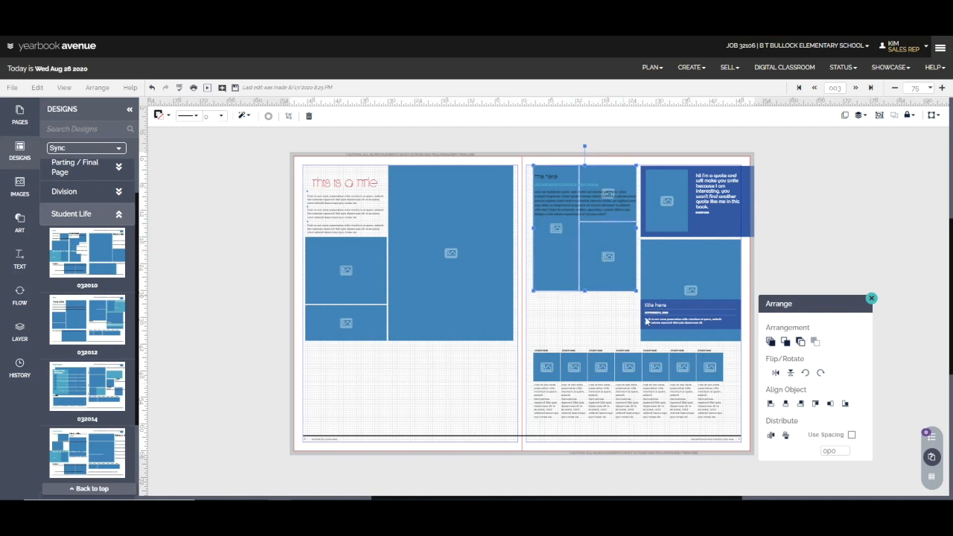
key("Down")
key("Down")
key("Down")
key("Down")
key("Down")
key("Down")
key("Down")
key("Down")
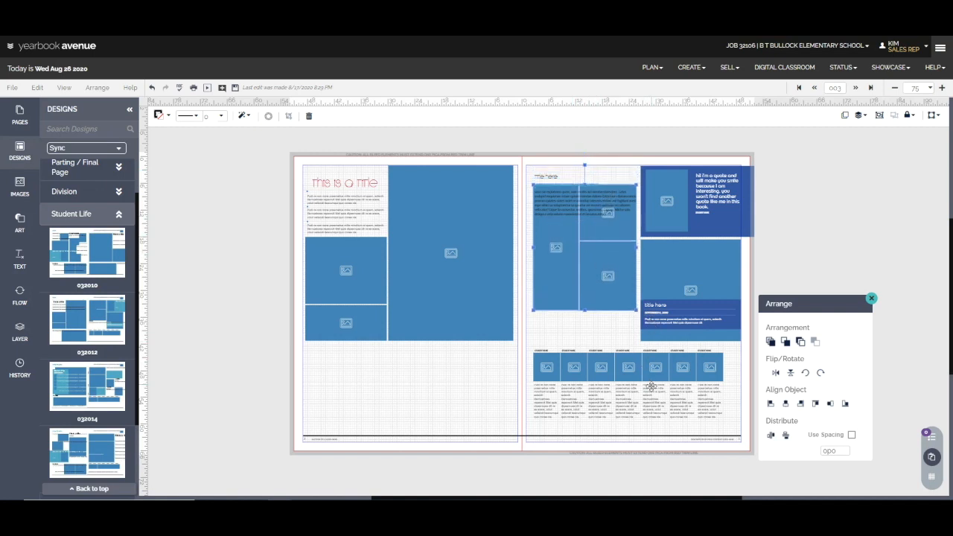
key("Down")
key("Down")
key("Down")
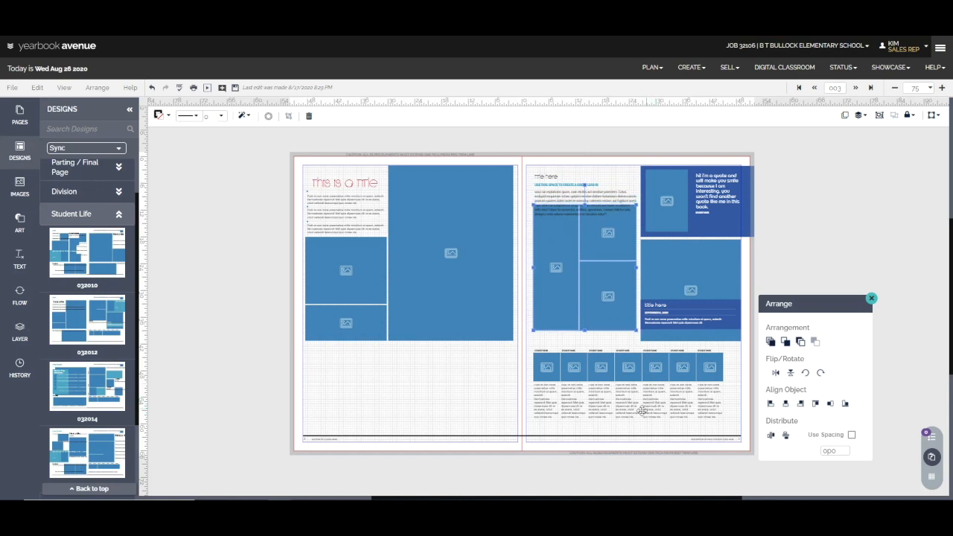
key("Down")
key("Down")
key("Down")
key("Down")
key("Down")
key("Up")
key("Up")
key("Up")
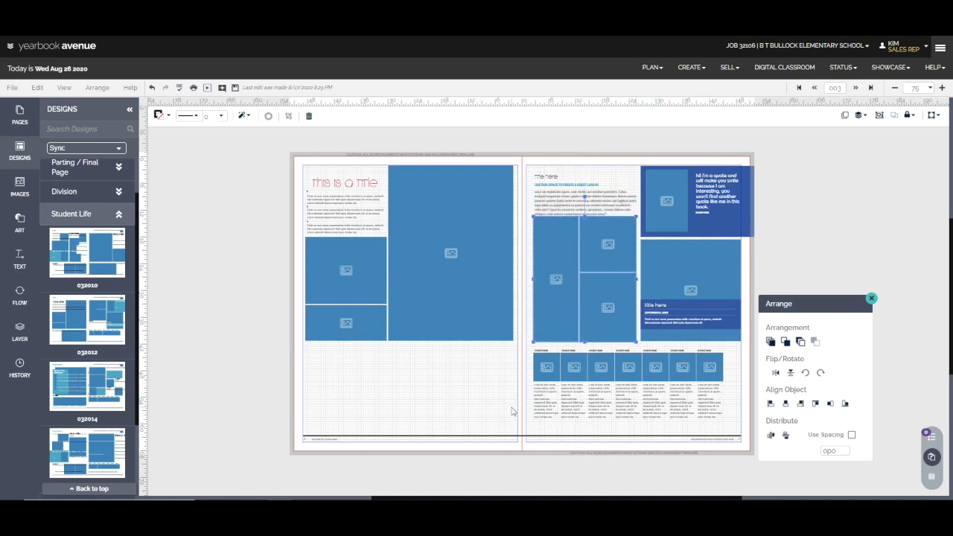
left_click(507, 404)
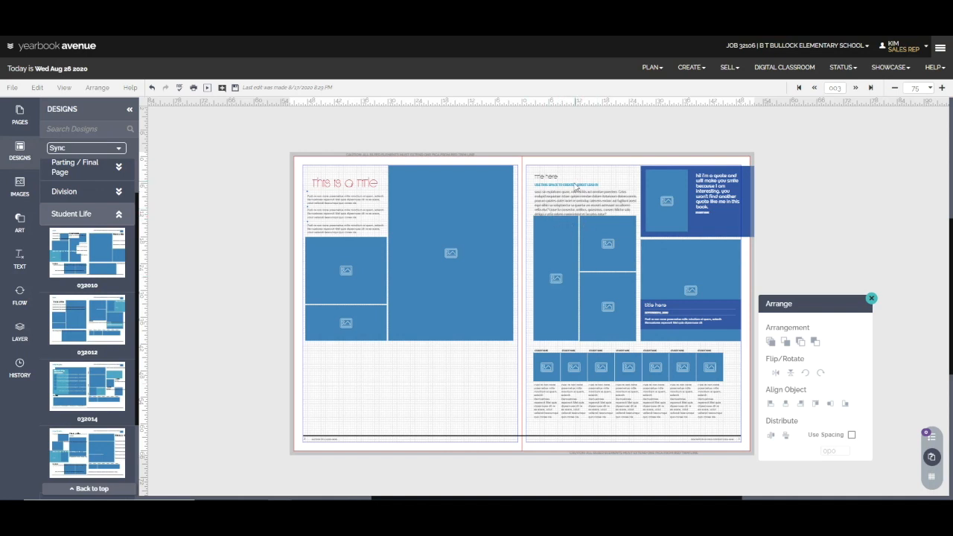
Nudge the grouped title and body text up to the right page's upper margin, away from the photos beneath.
left_click_drag(521, 155, 614, 208)
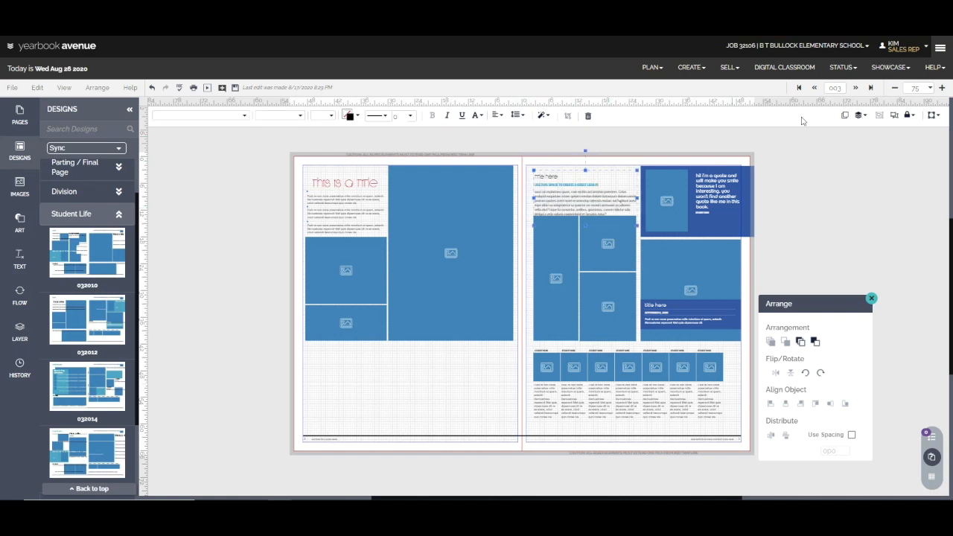
key("Up")
key("Up")
key("Up")
key("Up")
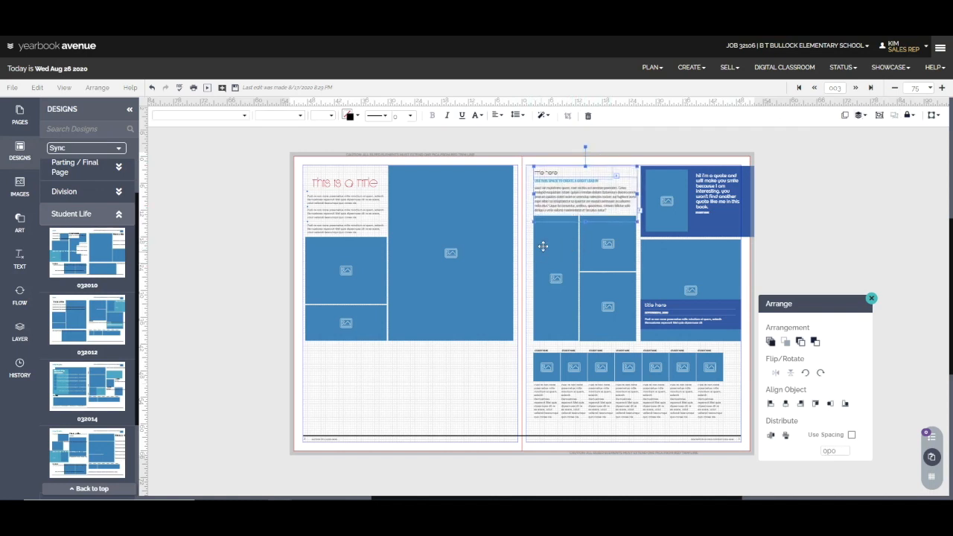
Shorten the tall photo box beside the two-photo column on the right page to about a third of its height, keeping its lower edge fixed.
left_click(529, 280)
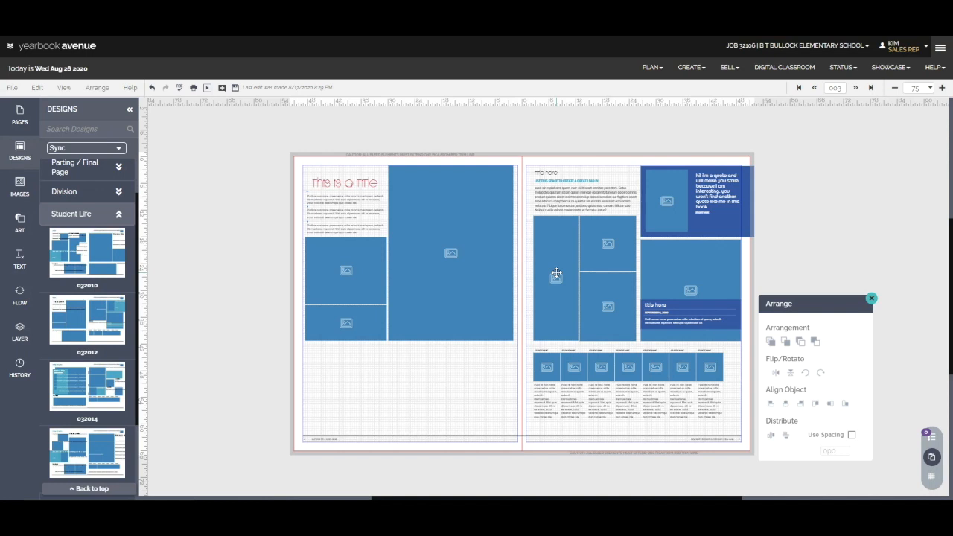
left_click(556, 274)
left_click_drag(556, 216, 560, 300)
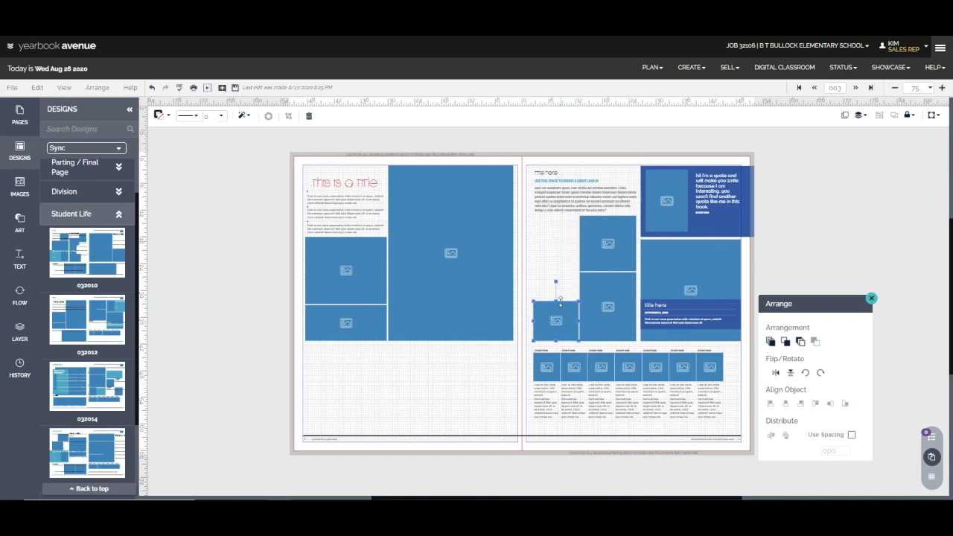
Duplicate the shortened photo box twice and stack the copies above it to fill the space beneath the right page's body text.
left_click(845, 117)
left_click_drag(562, 325, 555, 280)
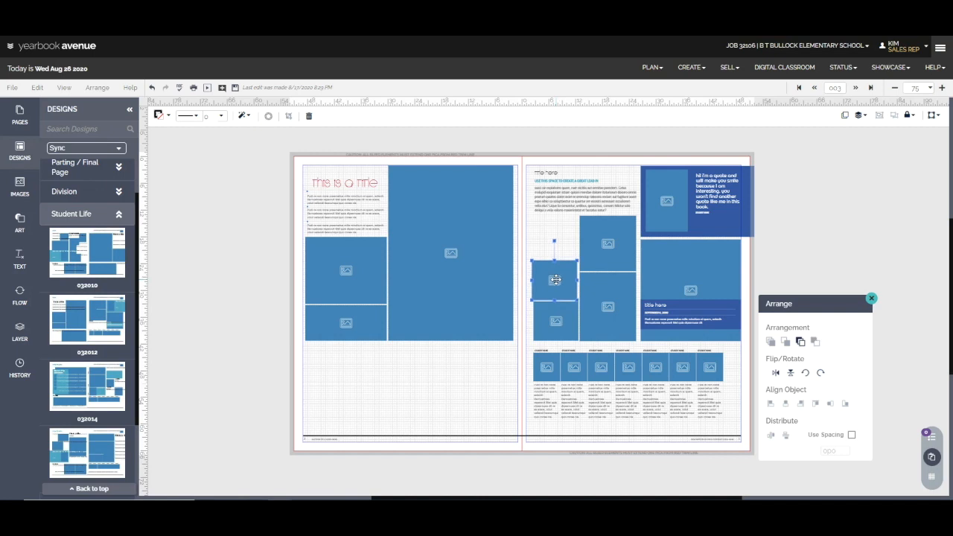
left_click(846, 121)
left_click_drag(566, 297, 560, 245)
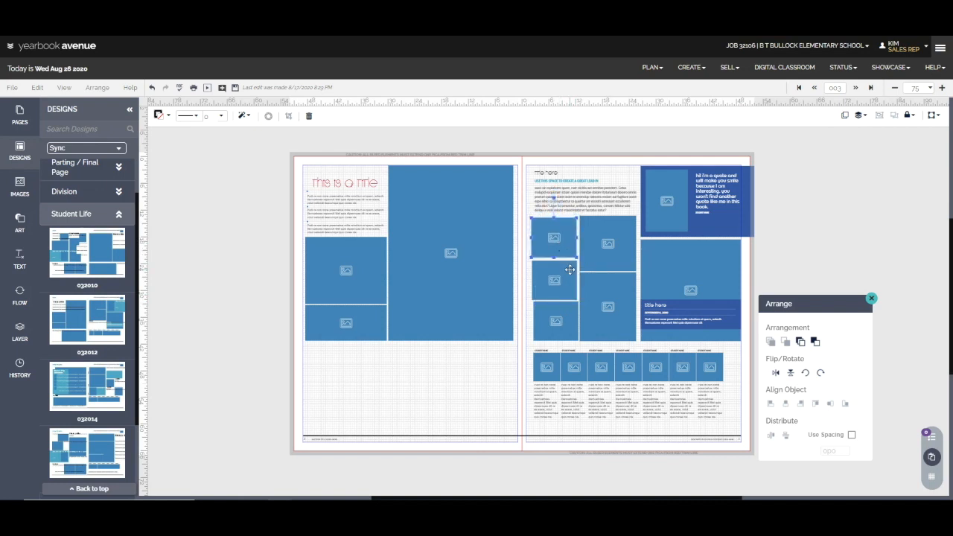
Align the uppermost small photo box with the top edge of the larger photo beside it.
left_click_drag(795, 304, 797, 179)
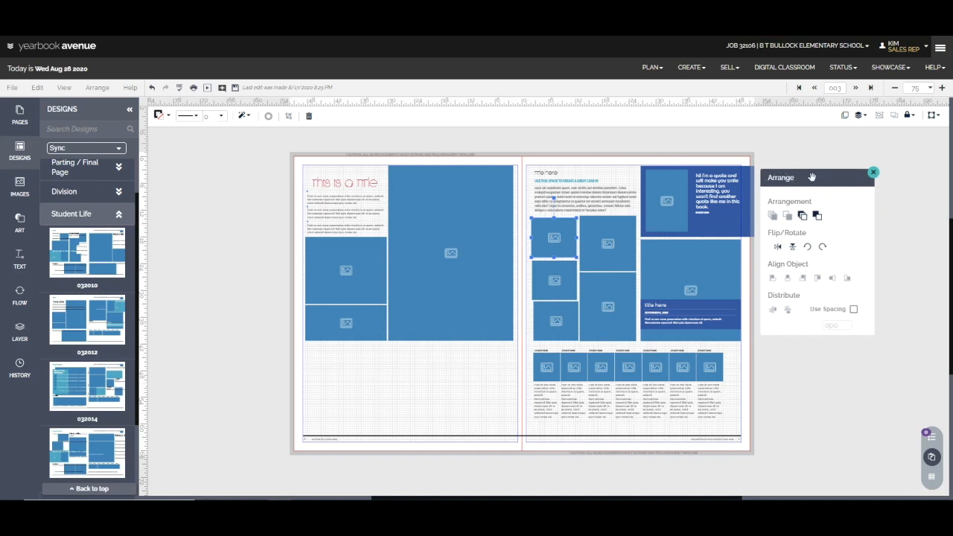
left_click(616, 233, "shift")
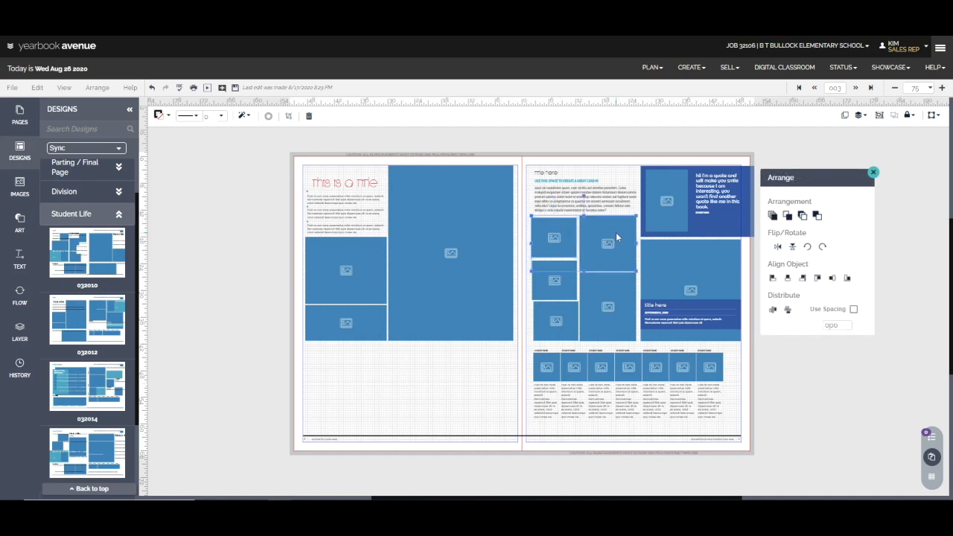
left_click(817, 278)
Align the right edges of the three stacked small photo boxes and distribute them vertically.
left_click_drag(528, 238, 552, 305)
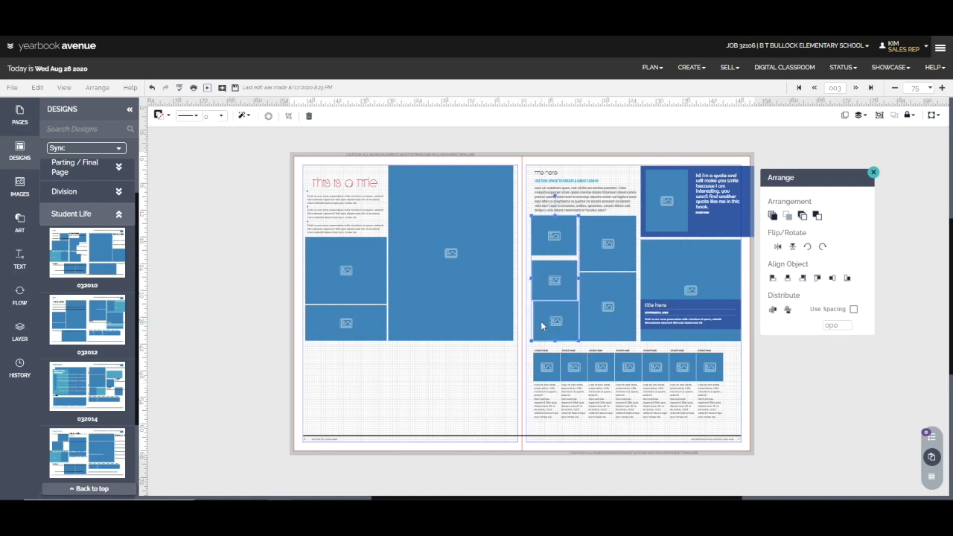
left_click(803, 279)
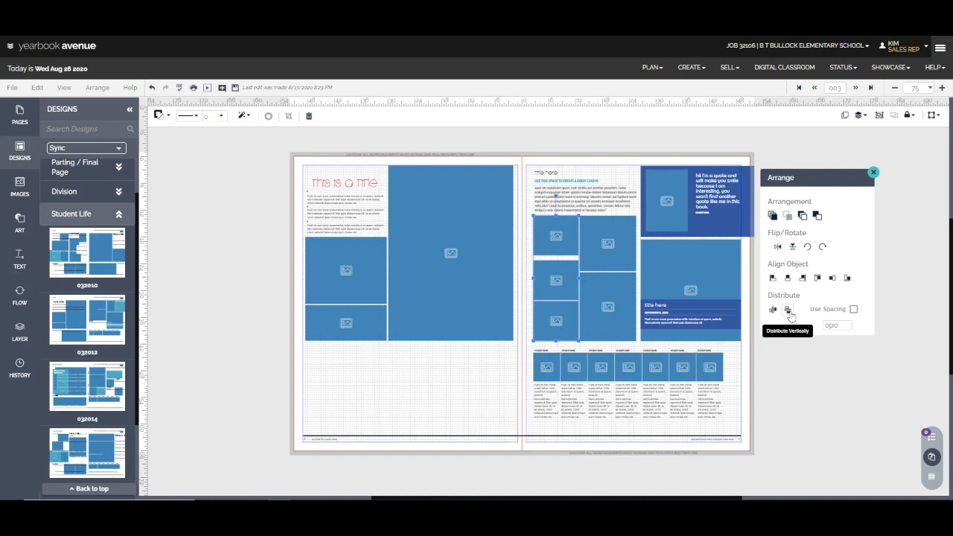
left_click(788, 310)
left_click(778, 383)
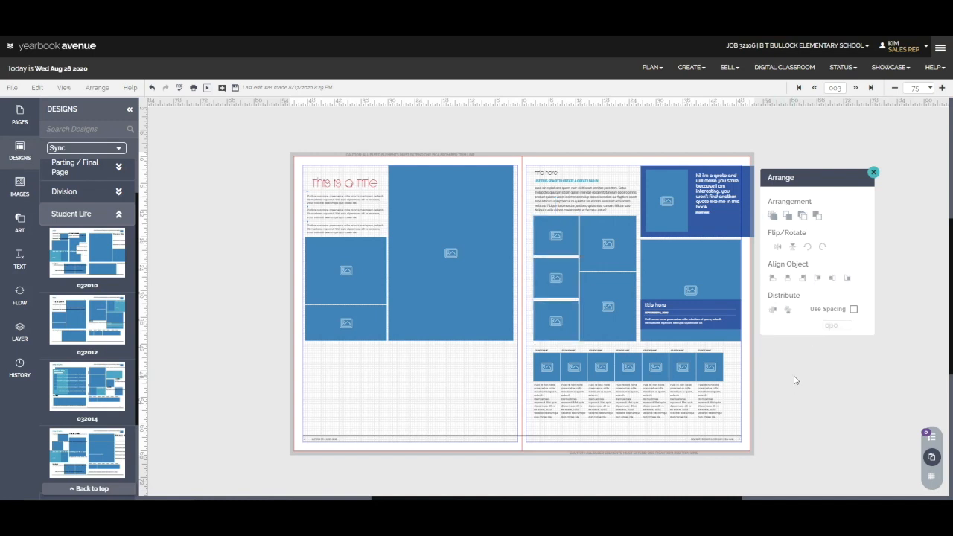
Stretch the middle small photo box vertically to narrow the gaps around it, and save the spread.
left_click(557, 277)
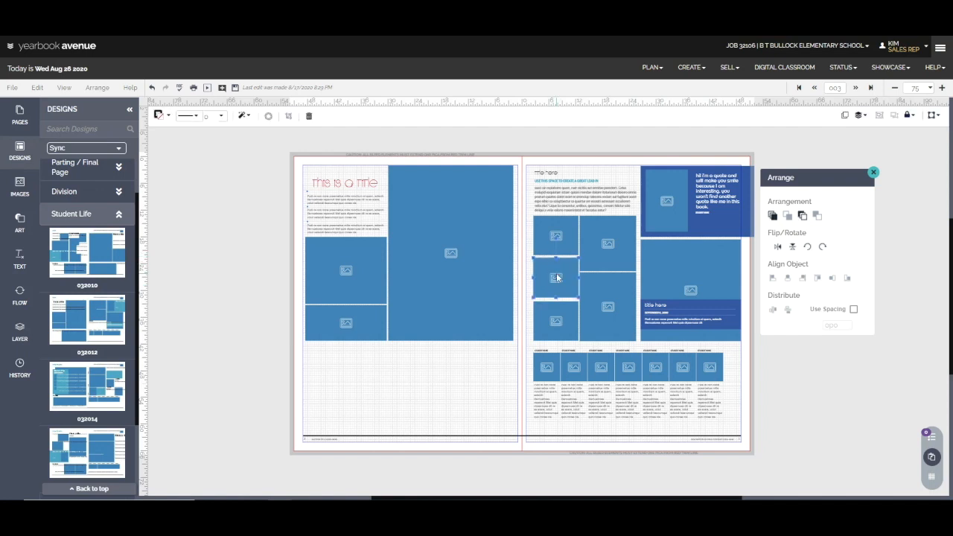
left_click_drag(556, 300, 556, 300)
left_click(528, 325)
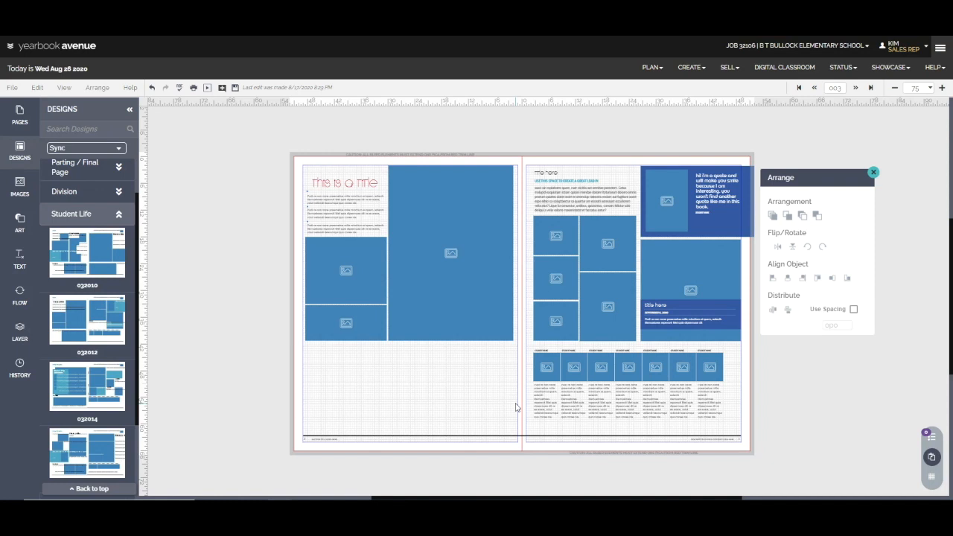
left_click(234, 88)
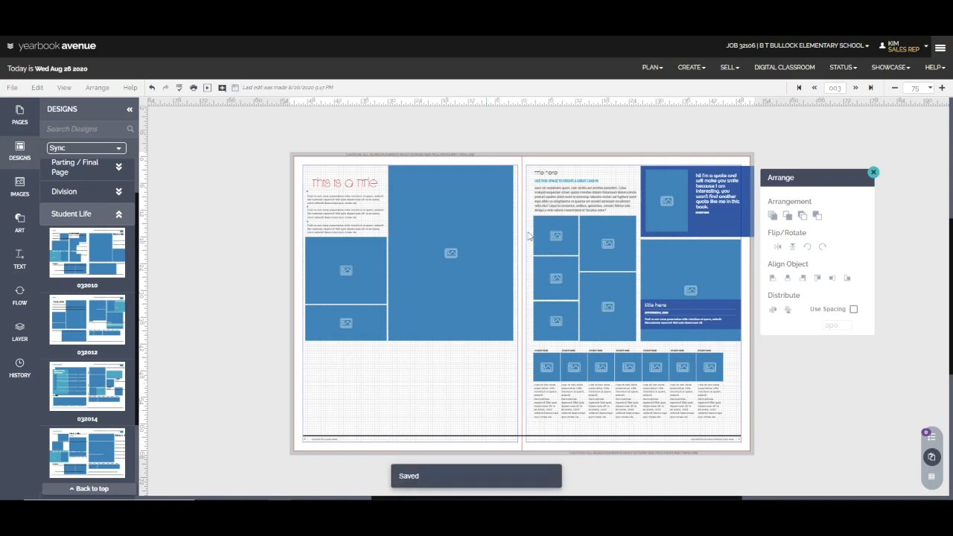
Select the lead-in line "USE THIS SPACE TO CREATE A GREAT LEAD IN" in the right page's text box.
left_click(567, 186)
double_click(617, 184)
left_click_drag(602, 181, 533, 176)
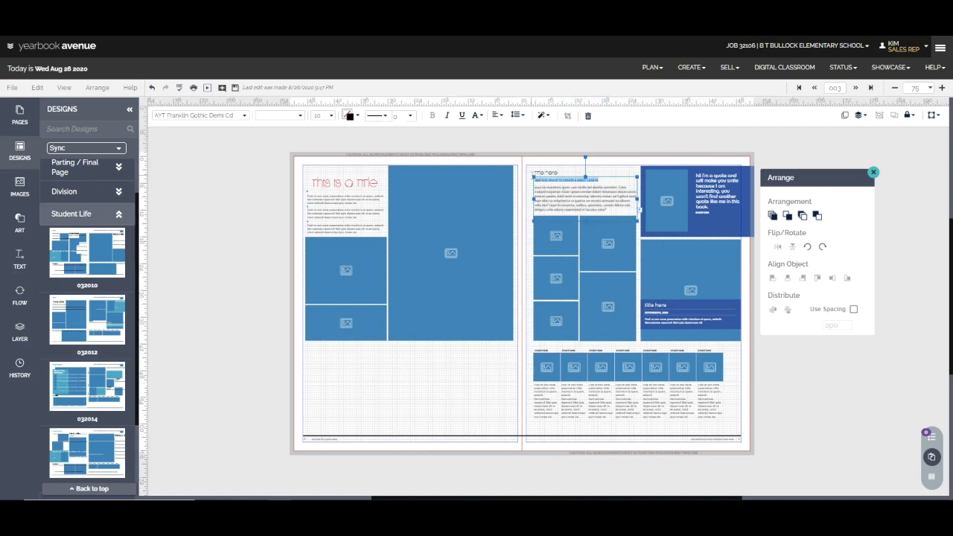
left_click(941, 87)
left_click(942, 87)
left_click(942, 87)
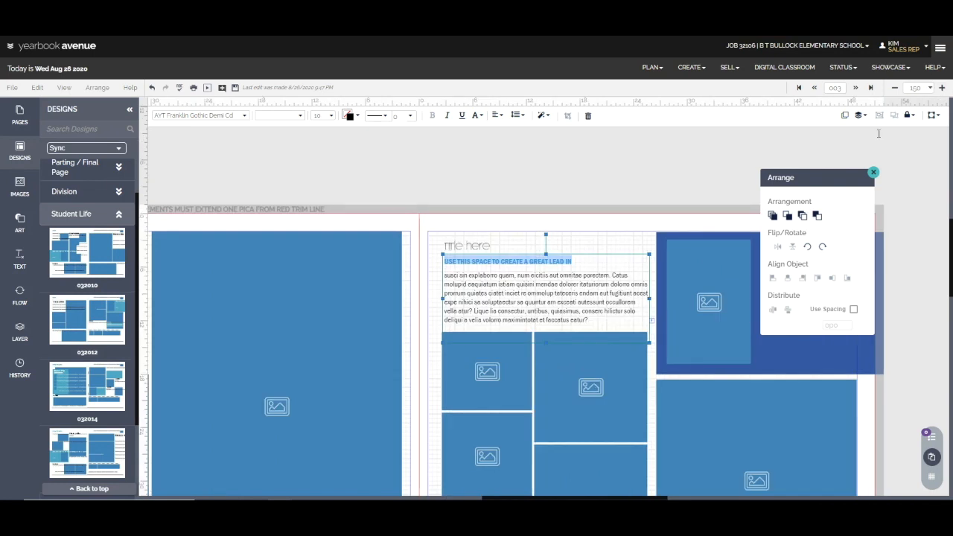
left_click(584, 262)
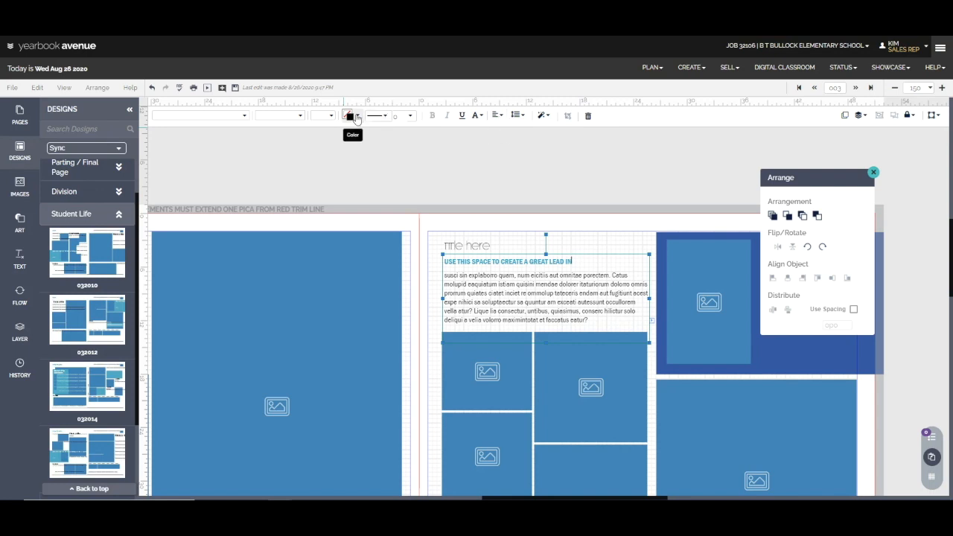
left_click(357, 117)
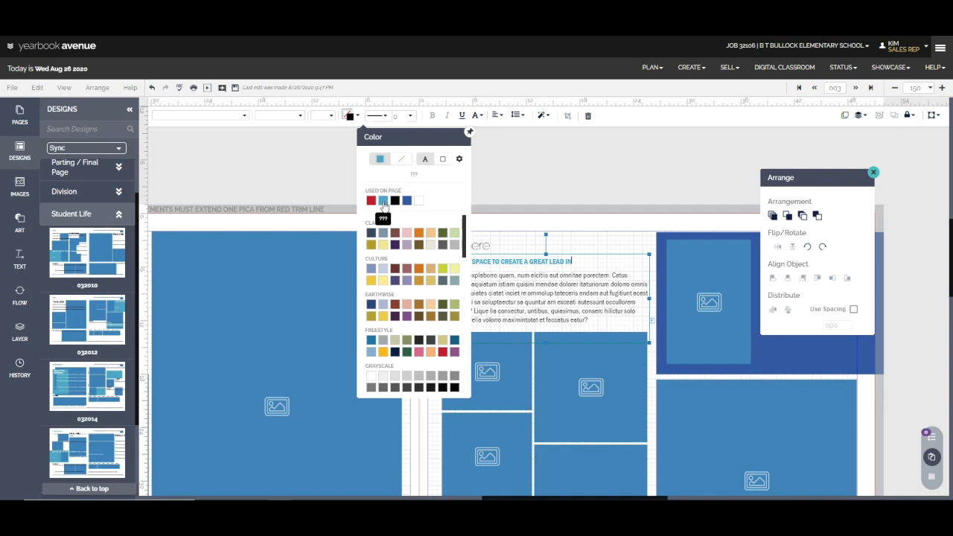
left_click(583, 264)
left_click_drag(581, 263, 441, 259)
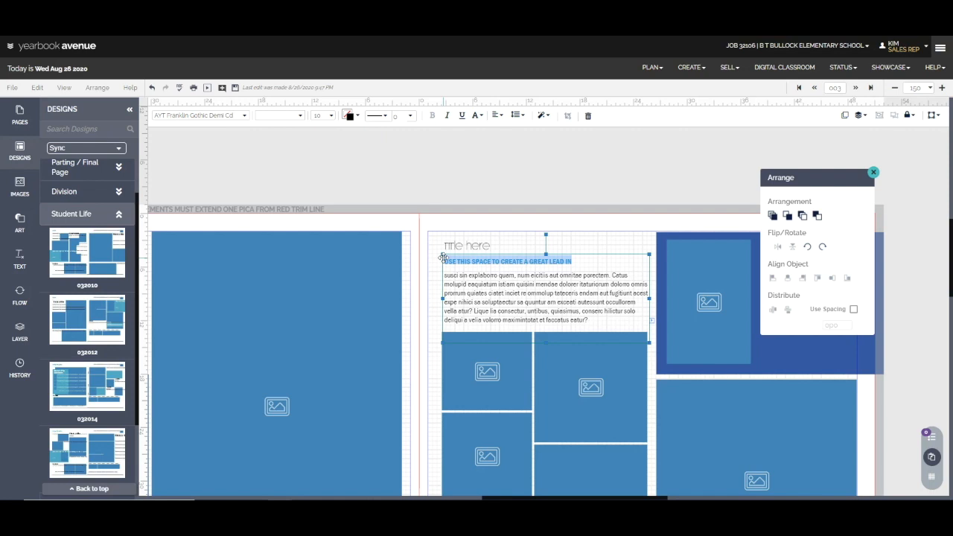
left_click(542, 293)
left_click_drag(598, 303, 565, 254)
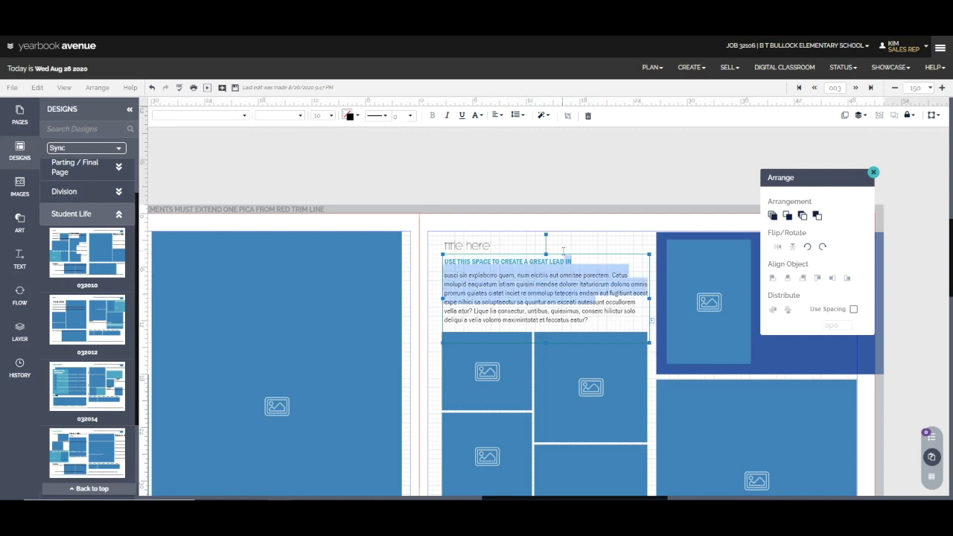
left_click(577, 299)
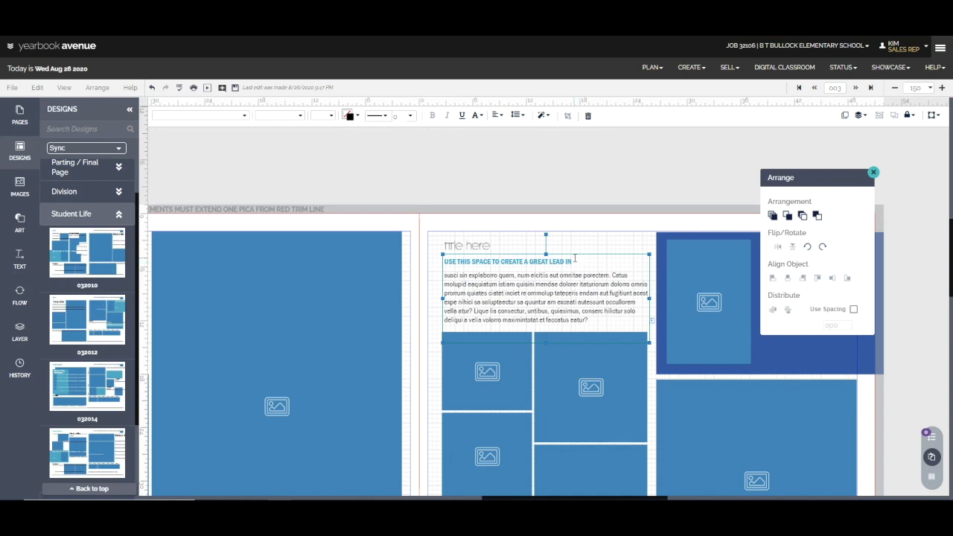
Recolor the lead-in line above the right page's body text to the page's dark blue, SM Pool Party, and save the spread.
left_click_drag(571, 261, 458, 262)
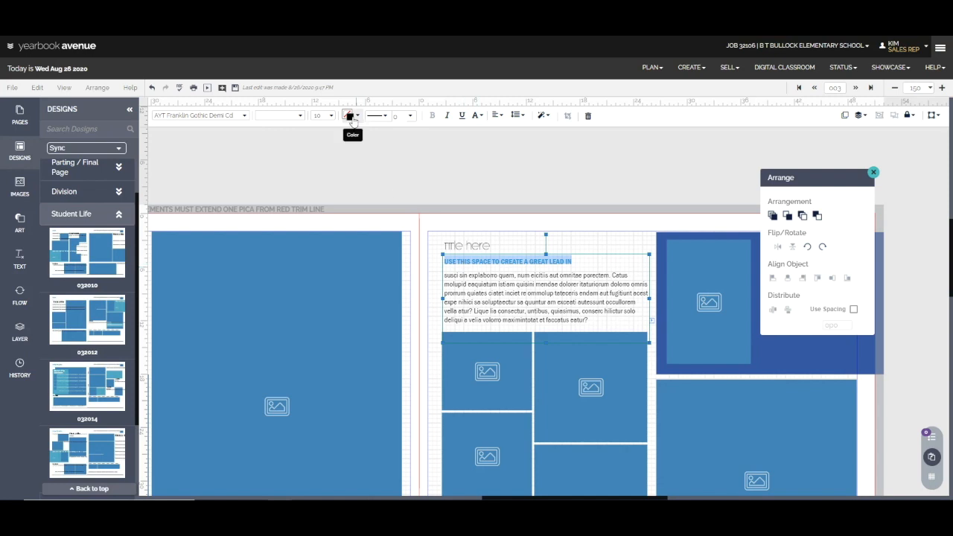
left_click(349, 115)
left_click(402, 203)
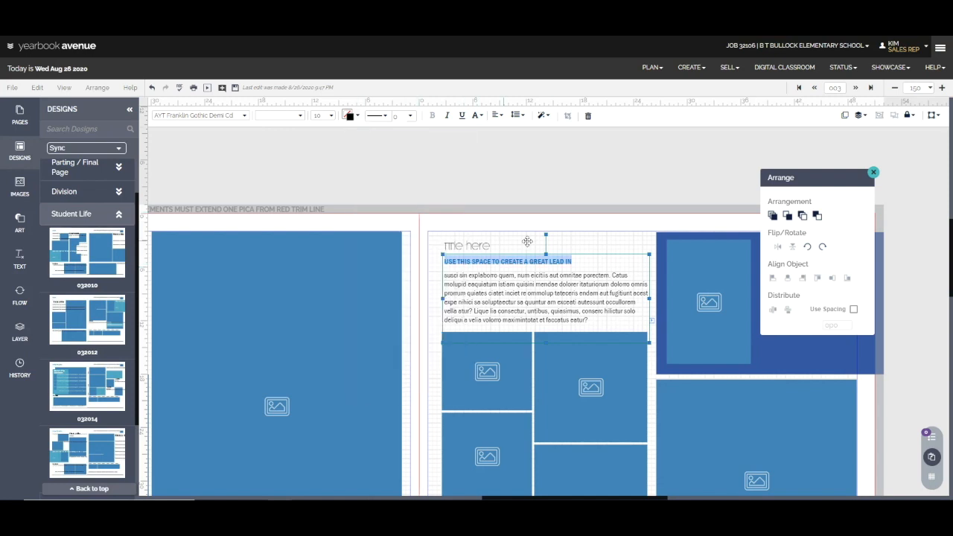
left_click(567, 235)
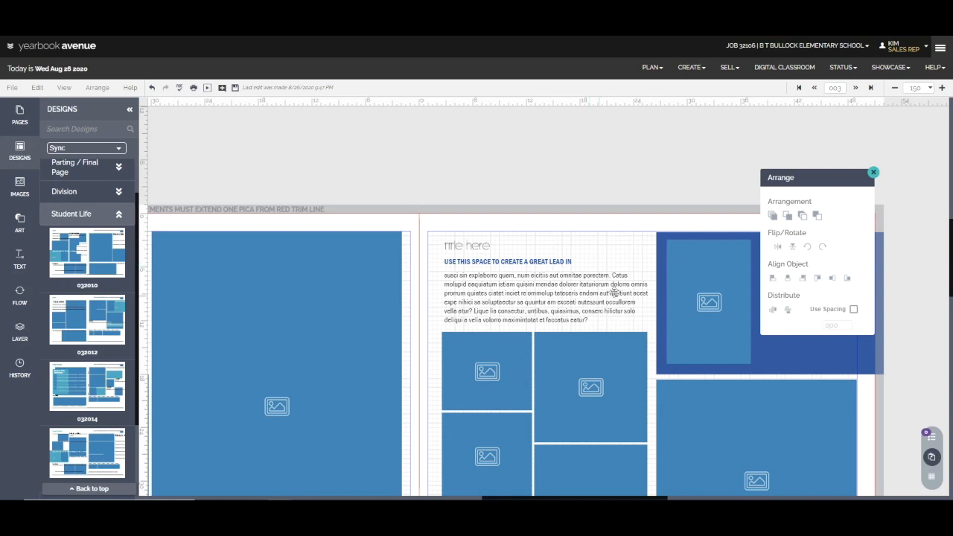
left_click(930, 88)
left_click(918, 110)
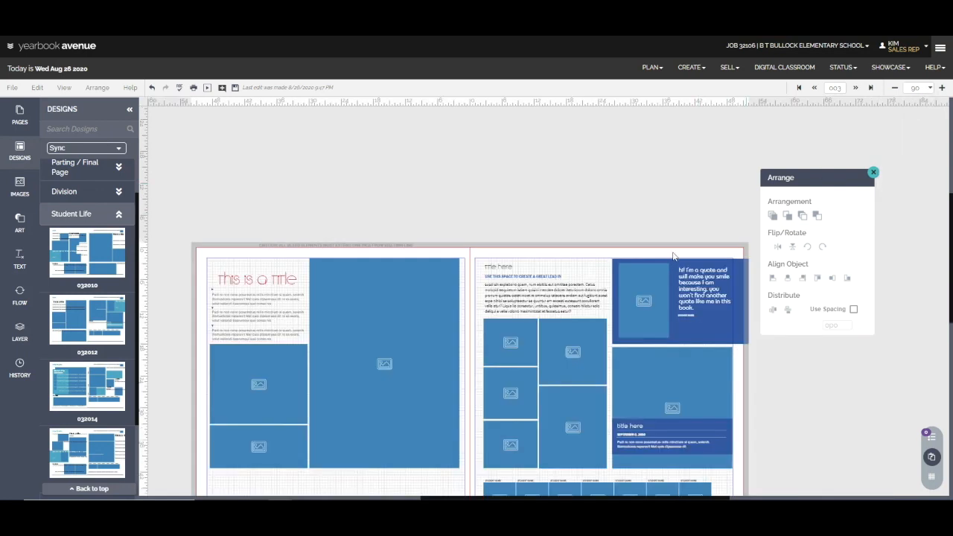
left_click(235, 87)
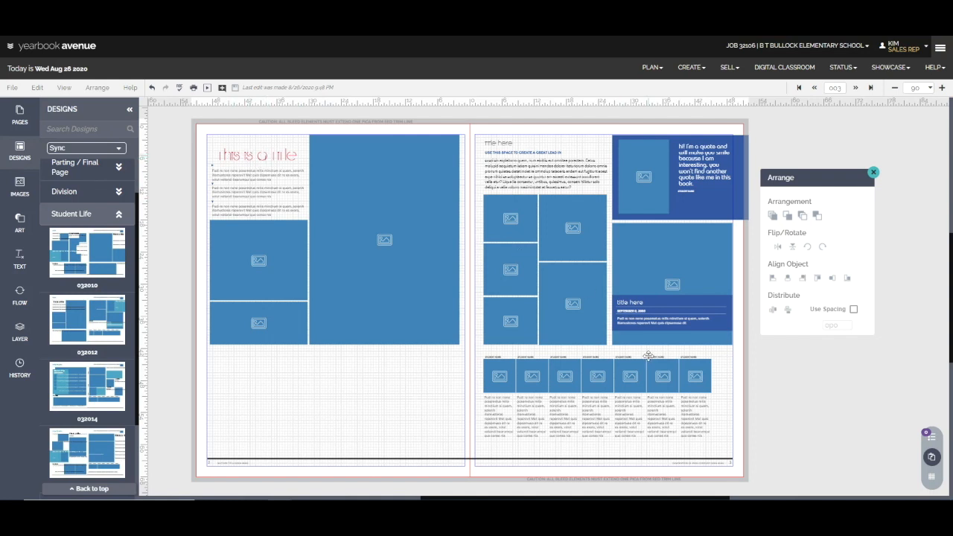
Fill the dark blue caption box over the right page's large photo with the page's red, FS Rebel Red.
left_click(702, 303)
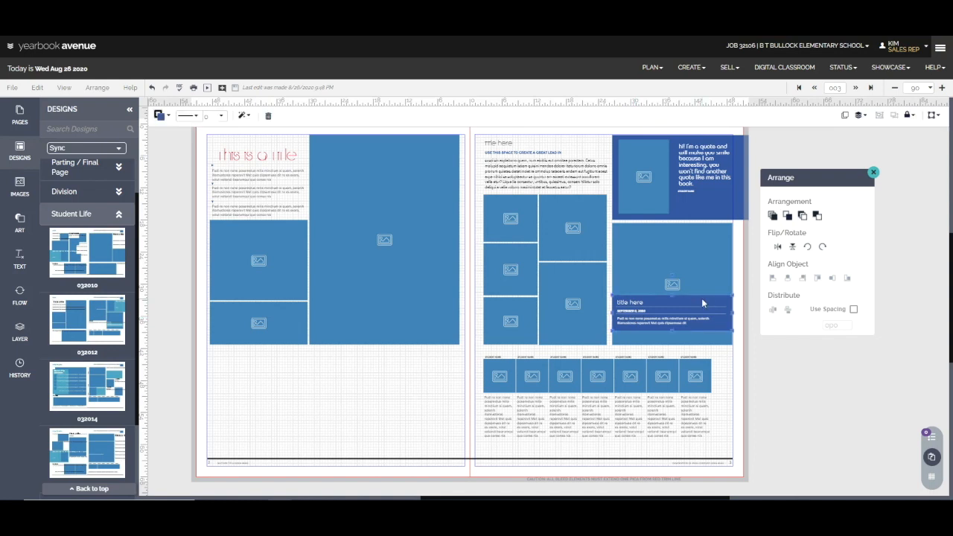
left_click(165, 117)
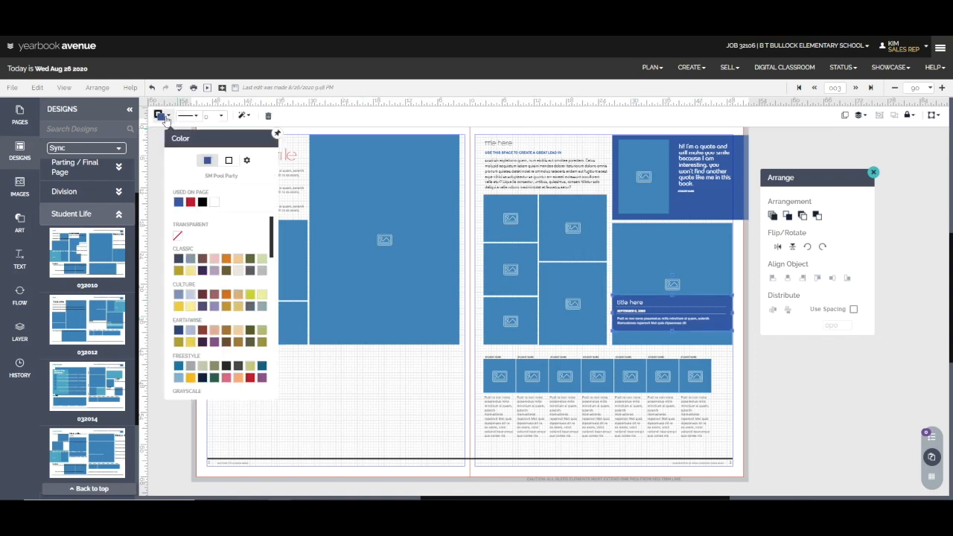
left_click(190, 202)
left_click(401, 419)
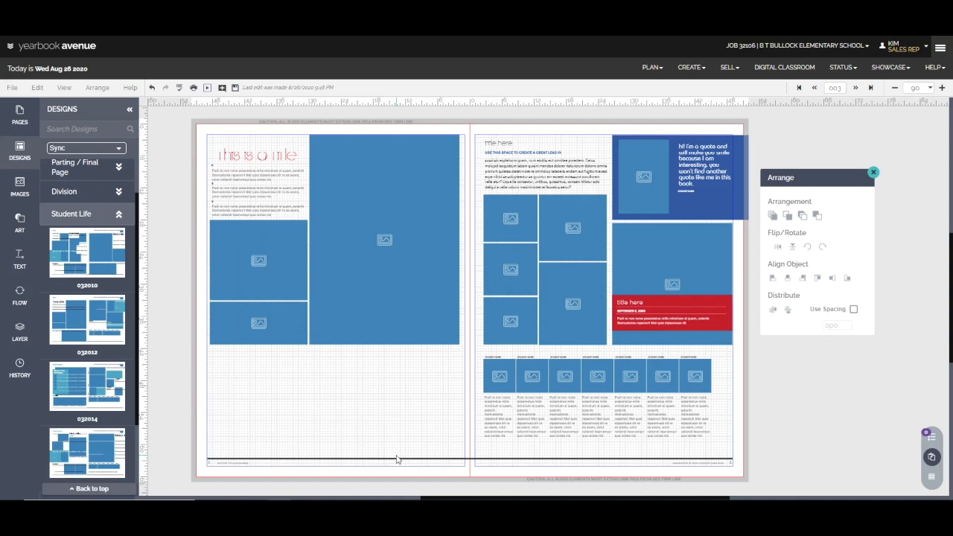
Give the red caption box on the right page's large photo a white outline.
left_click(711, 304)
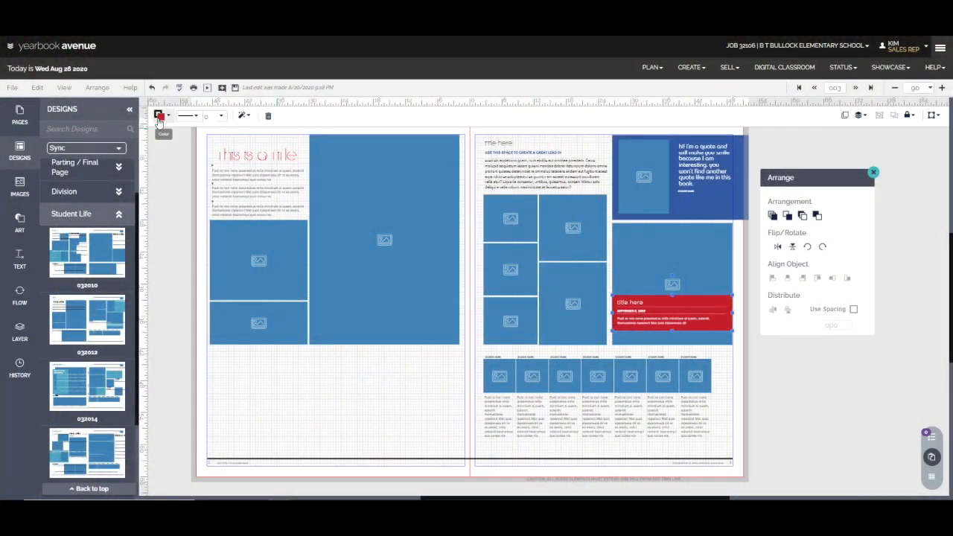
left_click(160, 115)
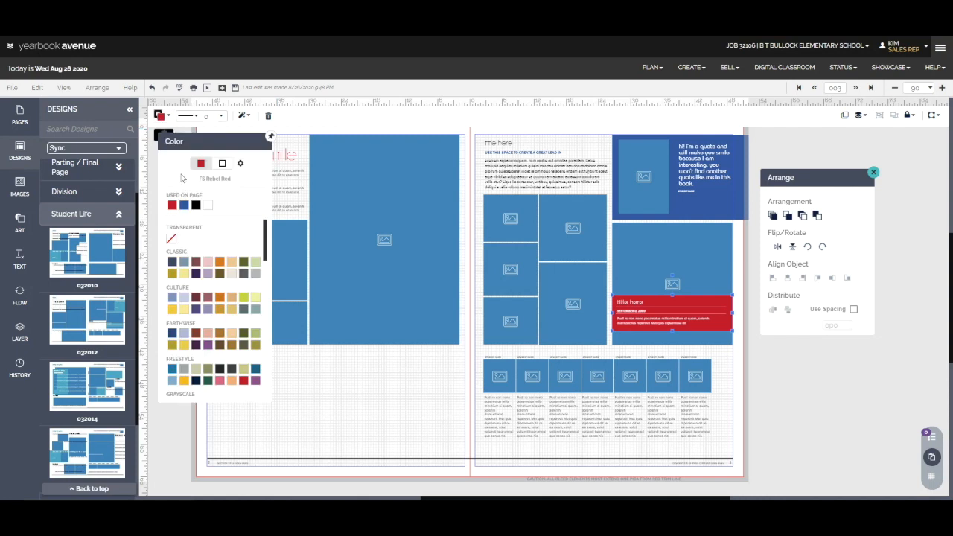
left_click(222, 164)
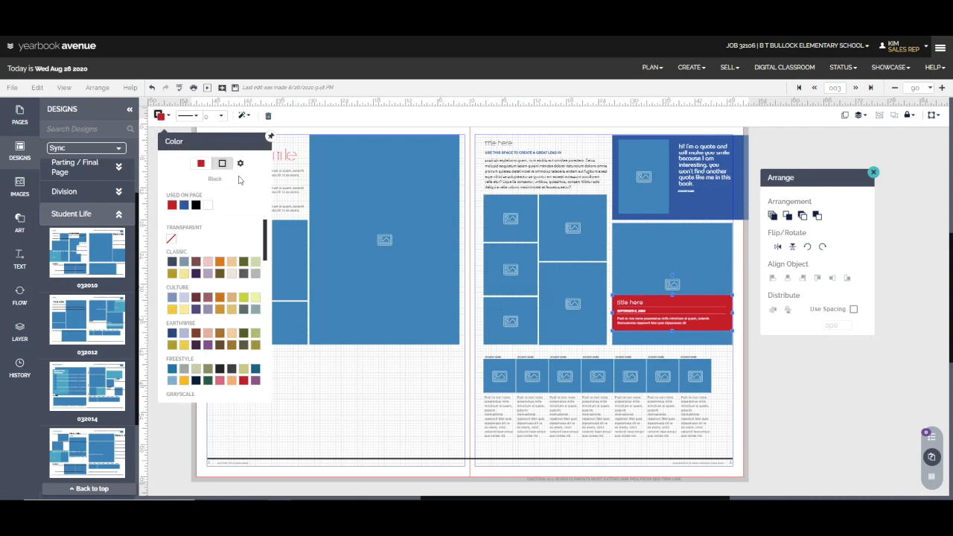
left_click(209, 206)
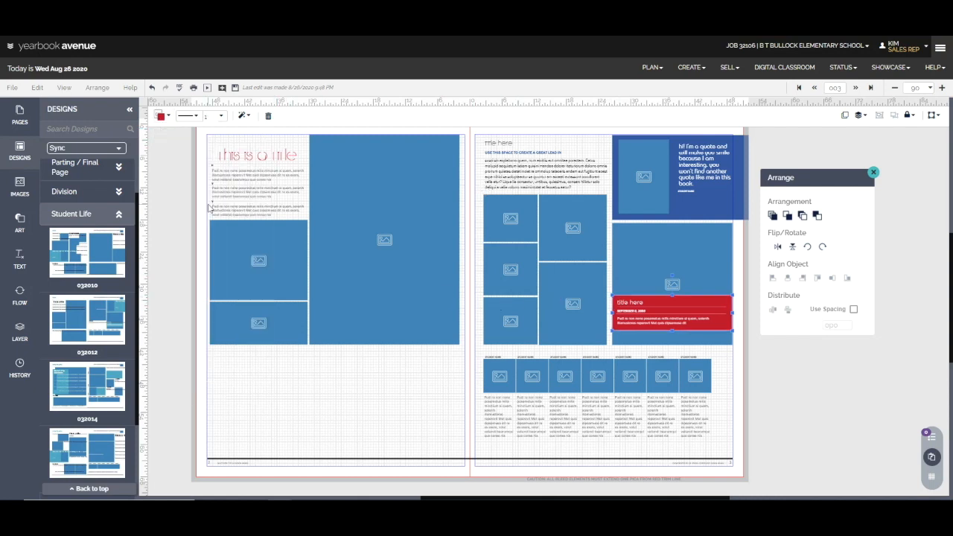
Try a transparent fill on the outlined caption box, and set its fill back to red.
left_click(160, 115)
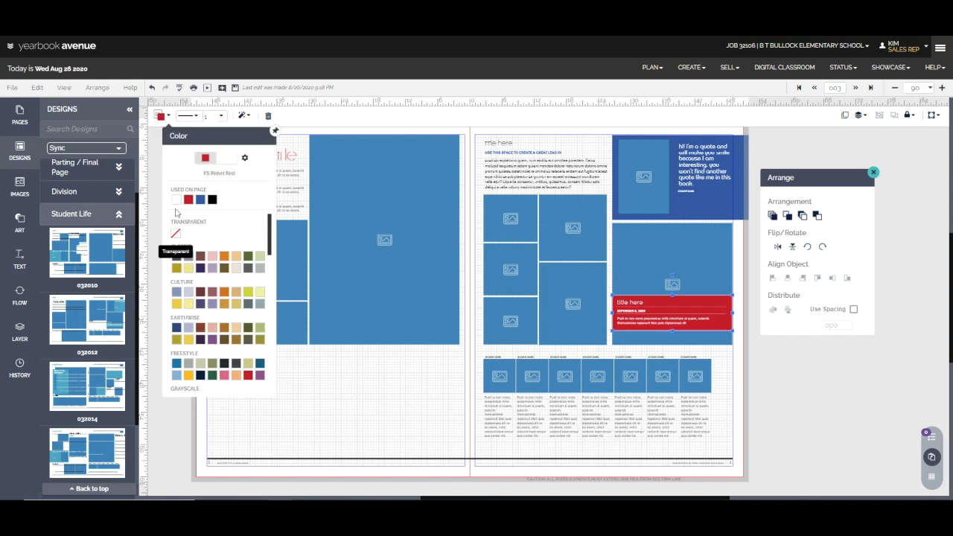
left_click(176, 234)
left_click(160, 115)
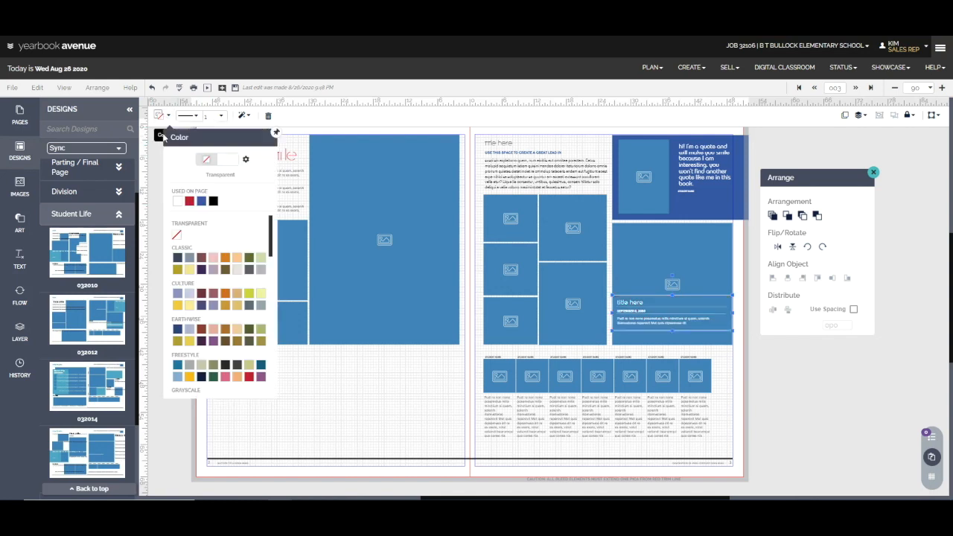
left_click(191, 202)
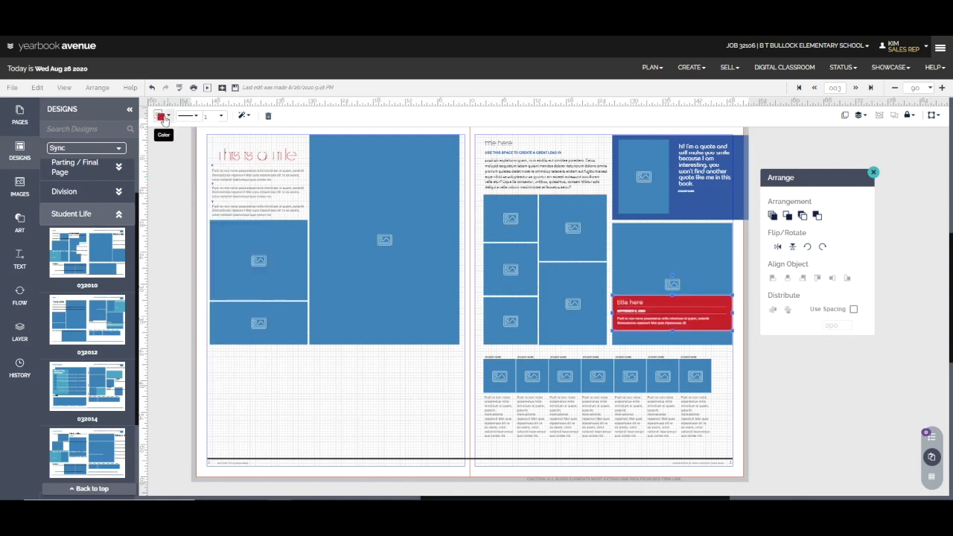
Remove the outline from the right page's red caption box and recolor its title, date and body text in the page's red.
left_click(160, 116)
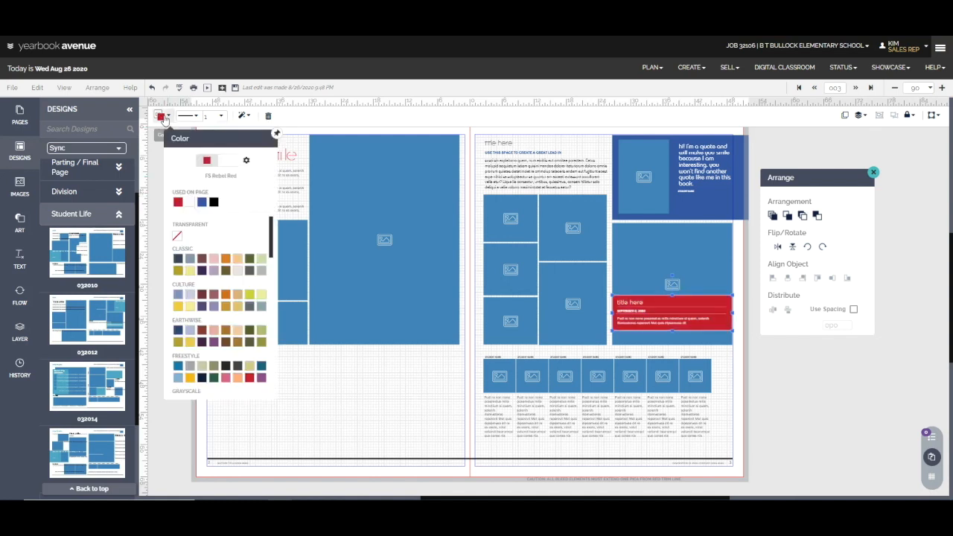
left_click(177, 236)
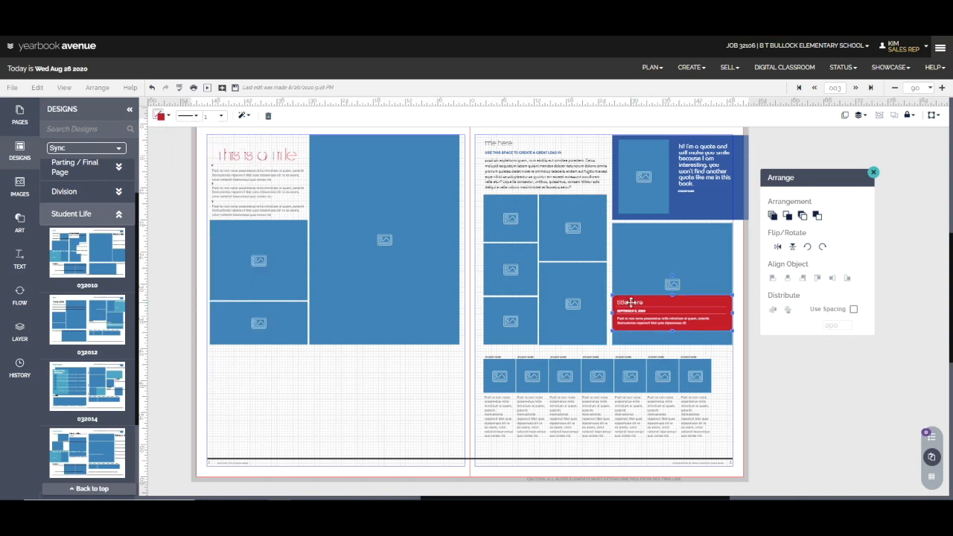
left_click(631, 302)
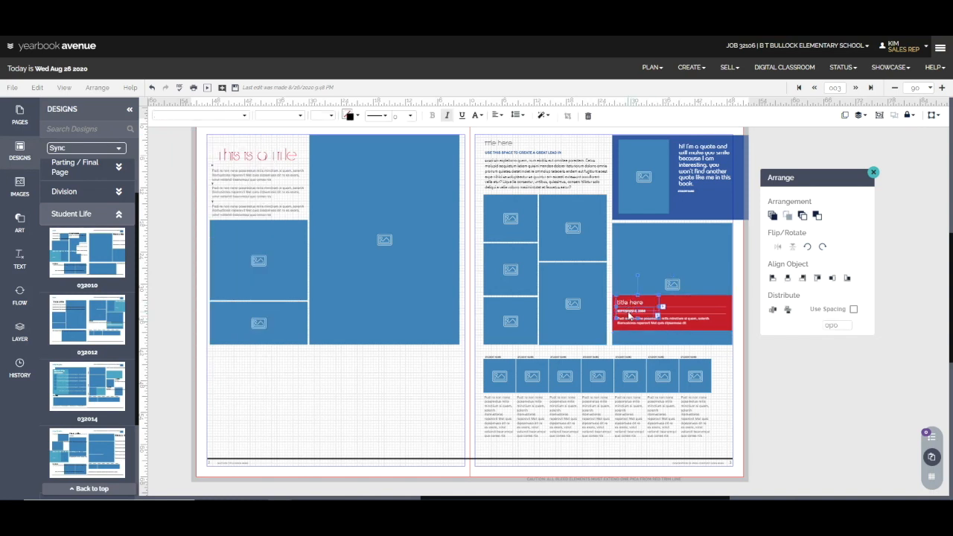
left_click(630, 323)
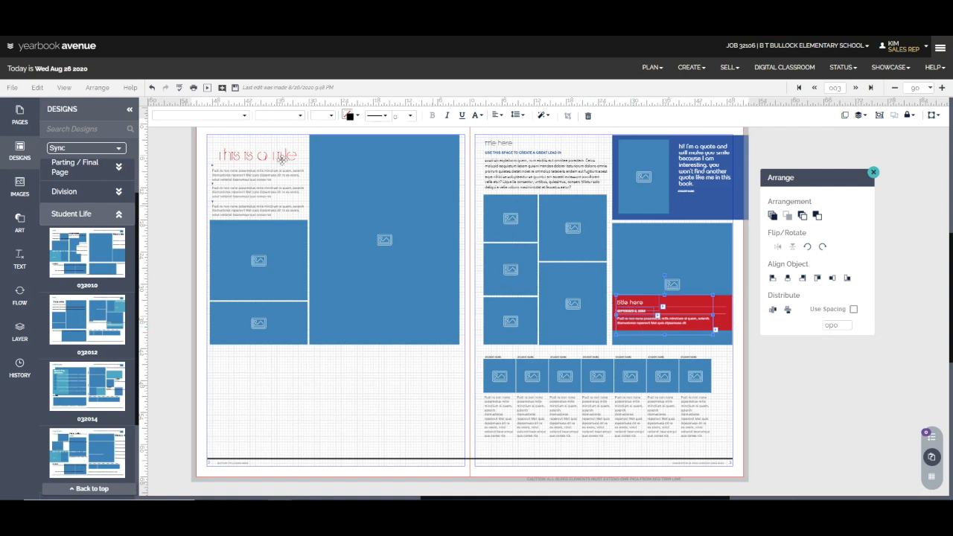
left_click(350, 118)
left_click(377, 206)
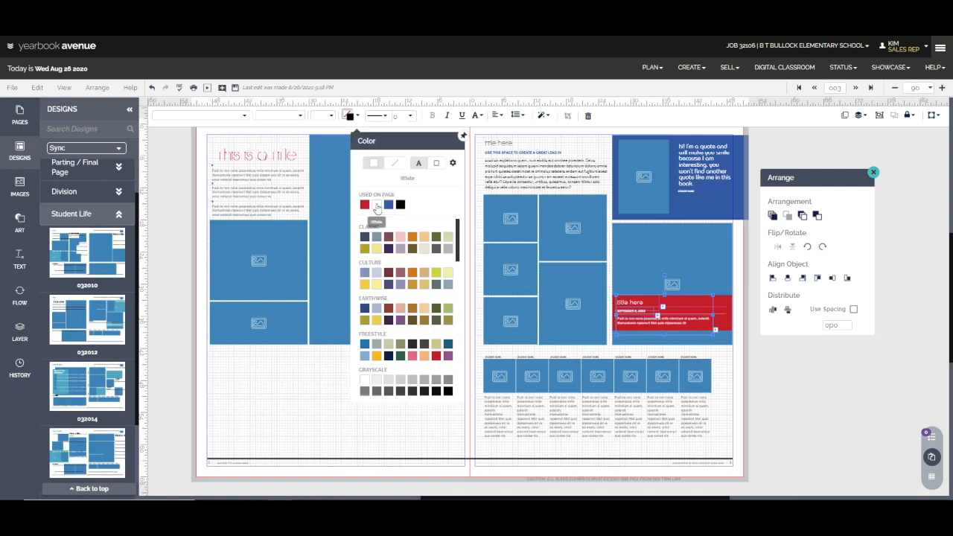
left_click(621, 325)
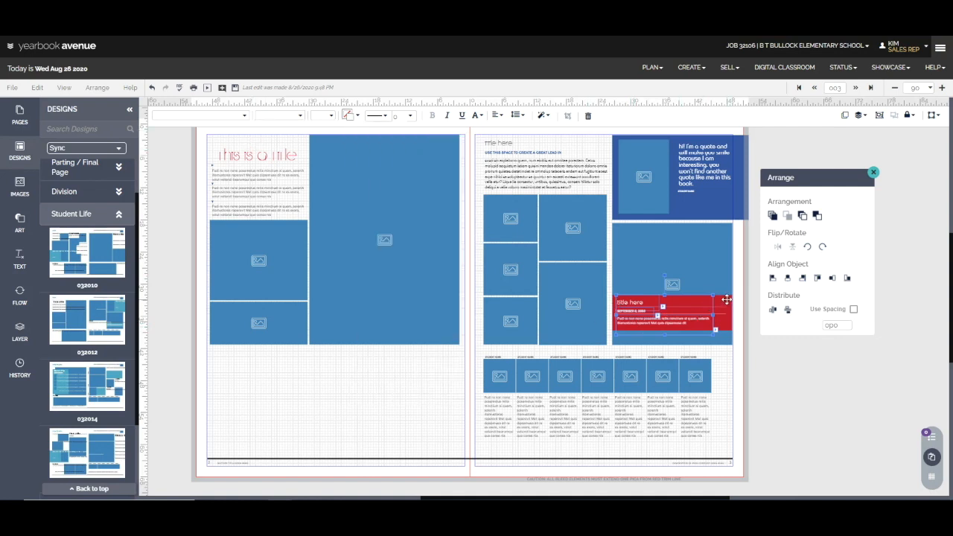
left_click(350, 116)
left_click(376, 202)
Fill the caption box over the right page's large photo with white.
left_click(725, 301)
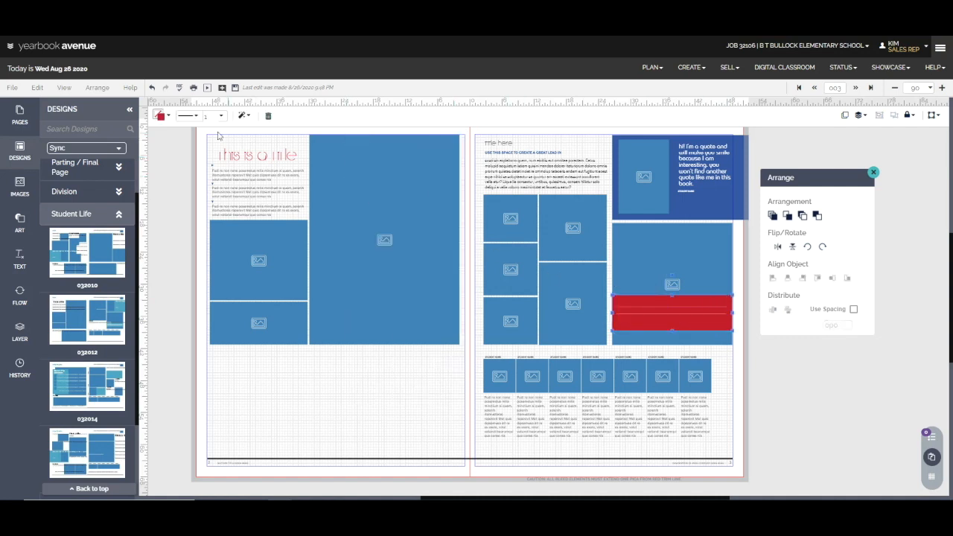
left_click(161, 117)
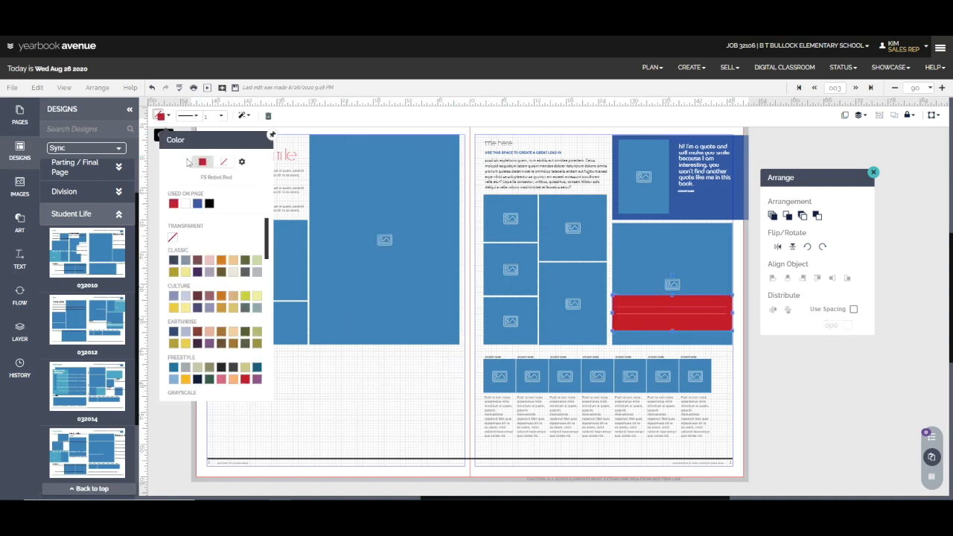
left_click(186, 204)
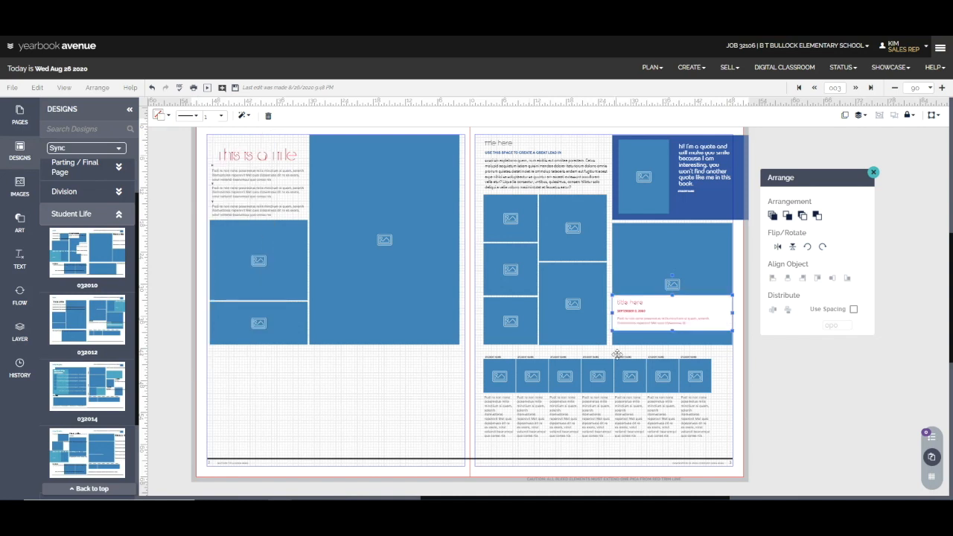
Recolor the divider lines in the white caption box to the page's dark blue, SM Pool Party.
left_click(664, 314)
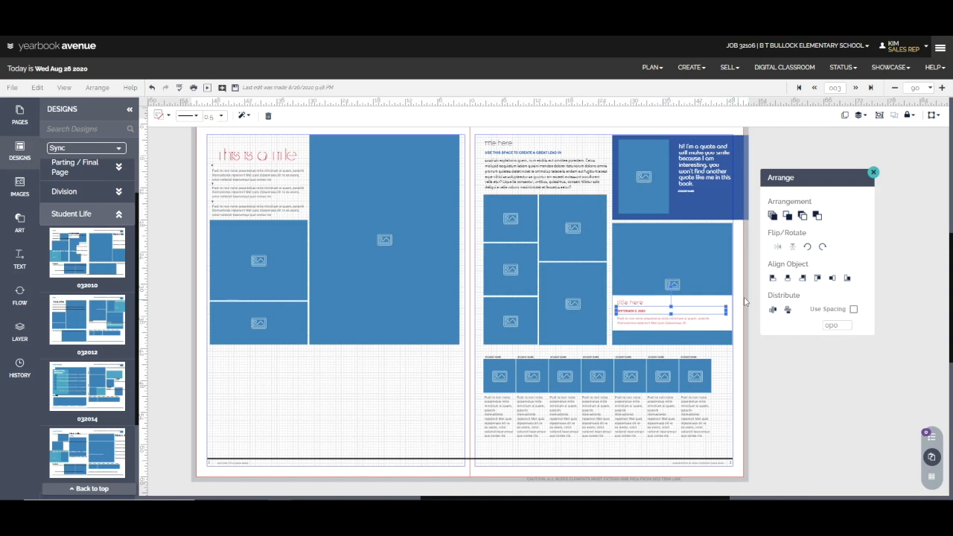
left_click(170, 117)
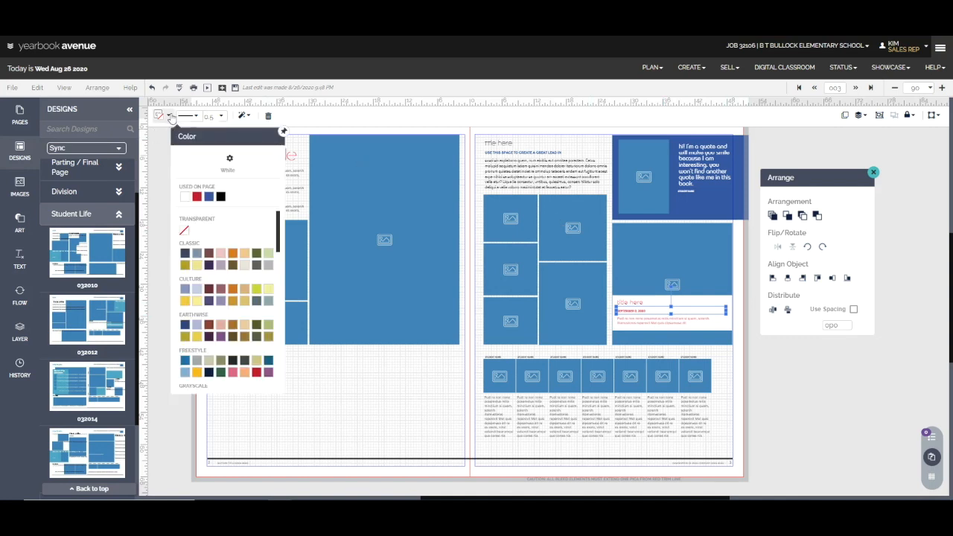
left_click(210, 198)
left_click(348, 397)
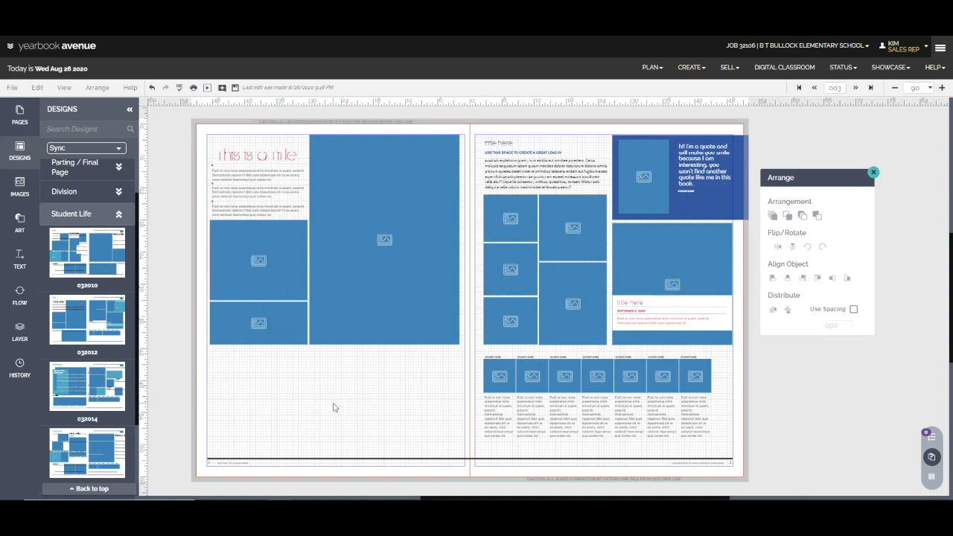
Recolor the caption box's body text black, save the spread and close the arrangement tools.
left_click(662, 323)
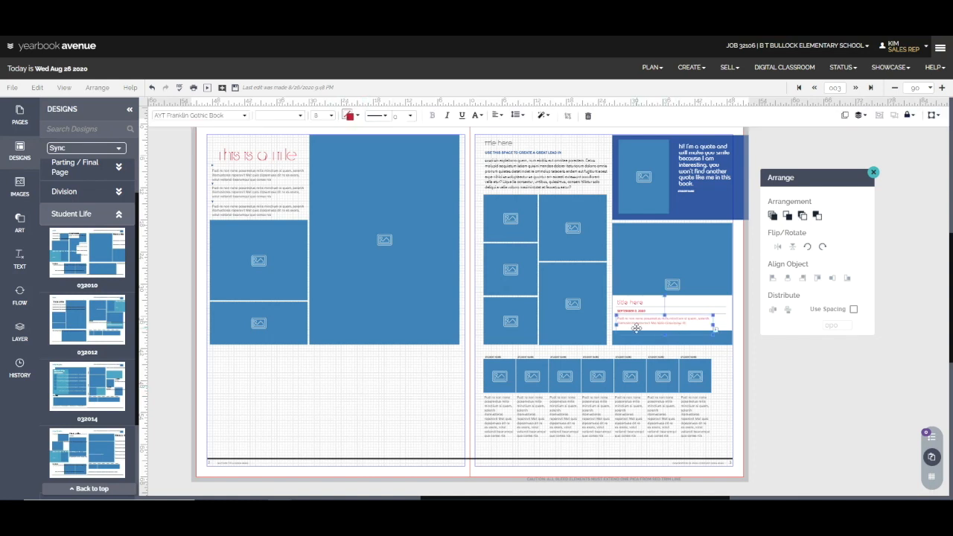
left_click(355, 118)
left_click(434, 441)
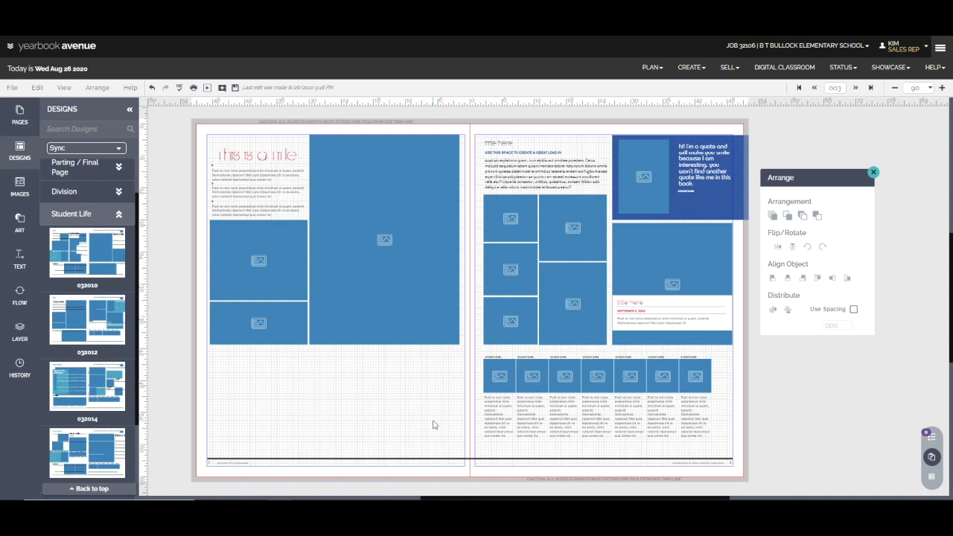
left_click(235, 87)
left_click(874, 173)
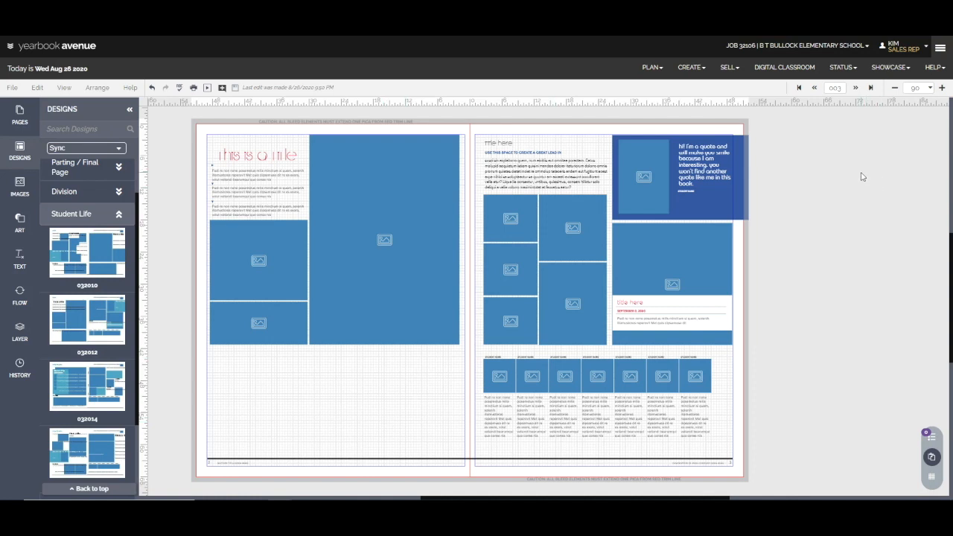
Select every element on the spread, apply Lock All, and check the lock on individual photos of the right page.
left_click(37, 89)
mouse_move(73, 259)
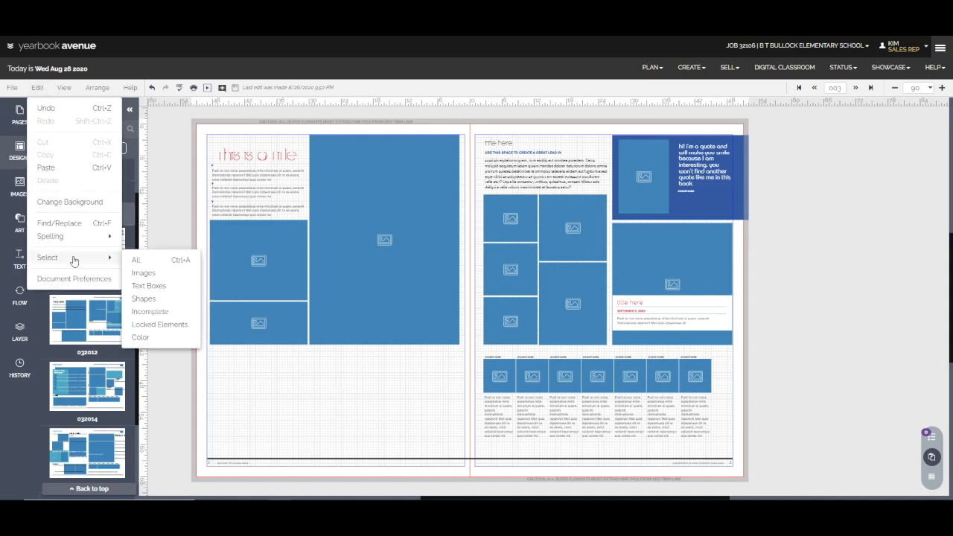
left_click(138, 260)
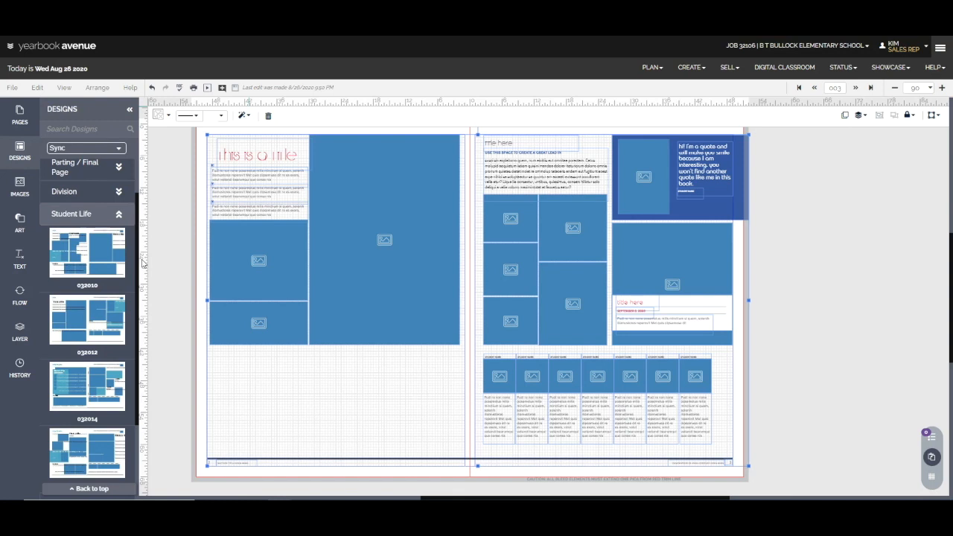
left_click(910, 115)
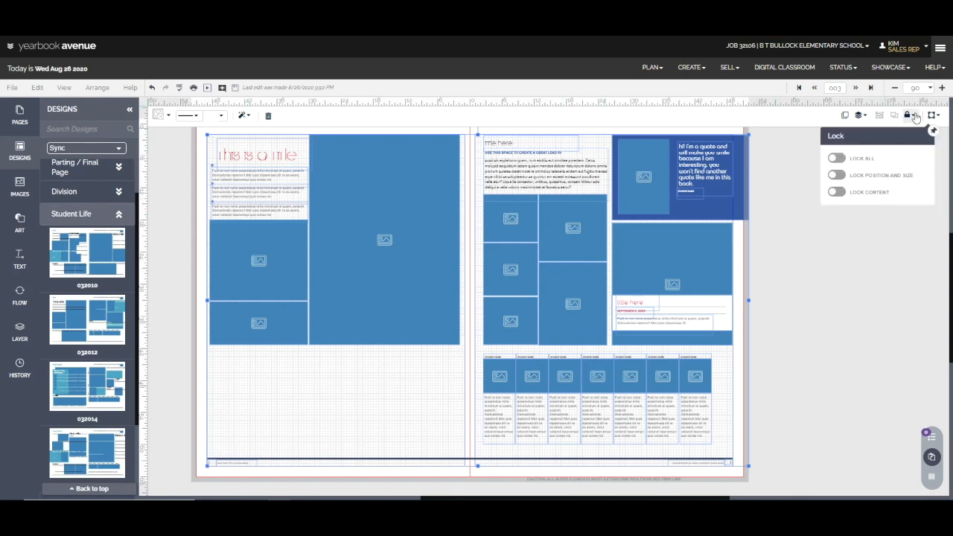
left_click(837, 159)
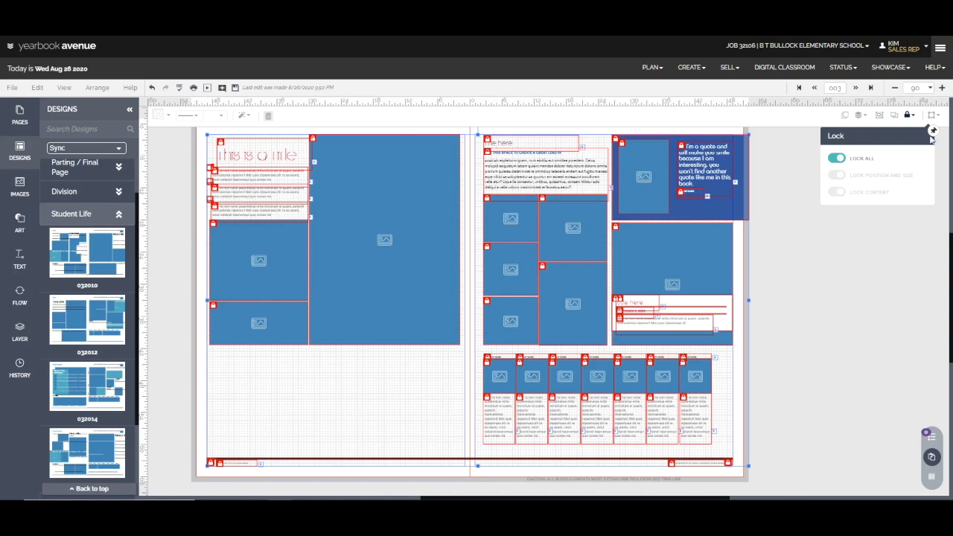
left_click(756, 243)
left_click(633, 268)
left_click(527, 339)
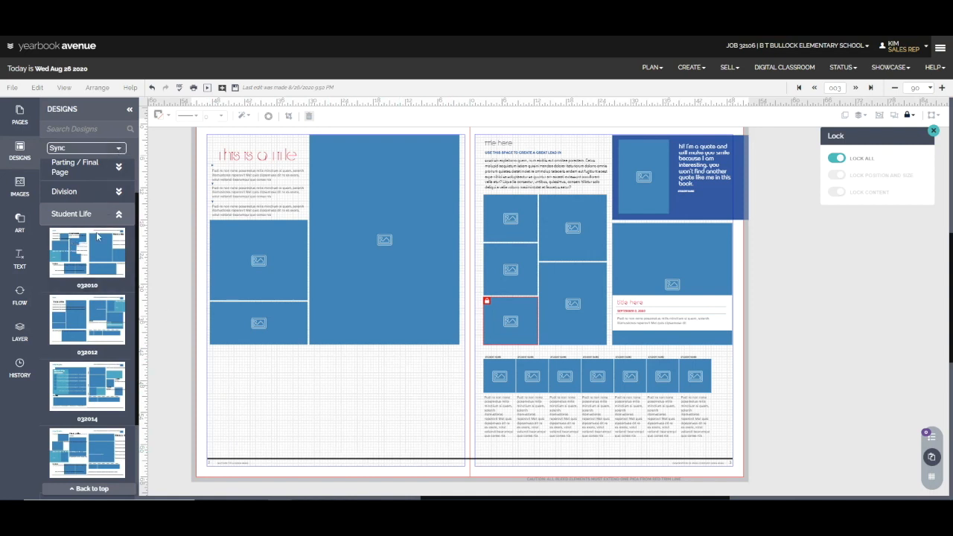
Look through the Sync theme's Academics, Sports, Clubs / Organizations and Opening / Closing designs.
scroll(89, 298, "down", 3)
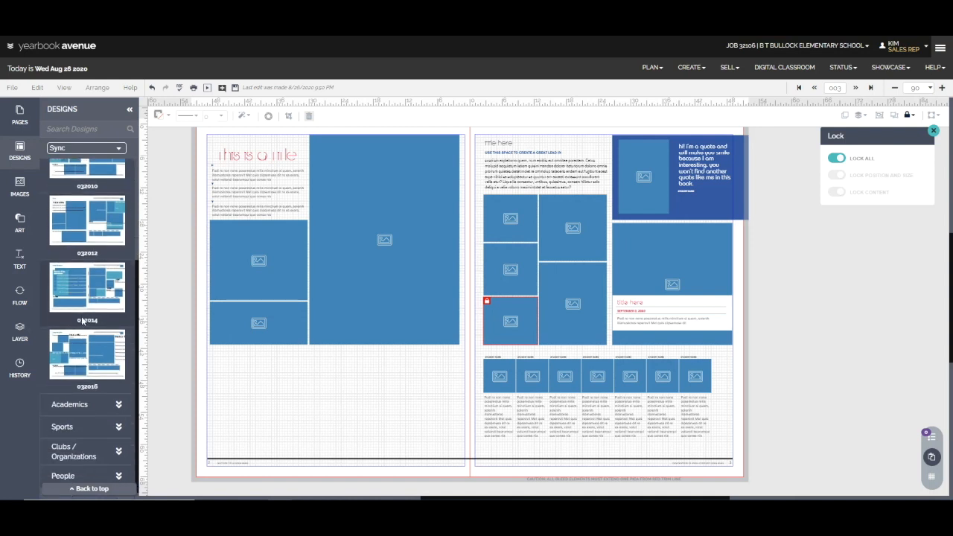
scroll(85, 319, "down", 1)
left_click(111, 395)
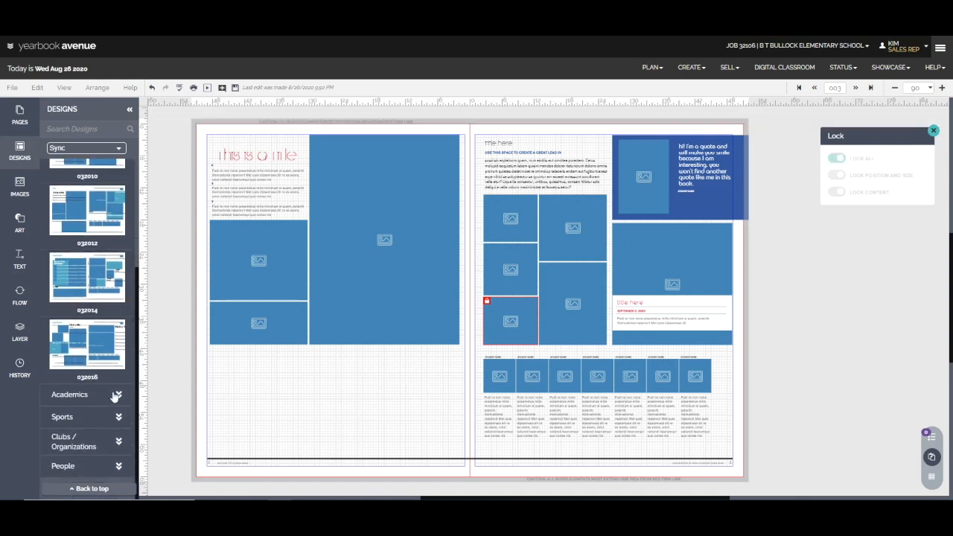
scroll(103, 380, "down", 1)
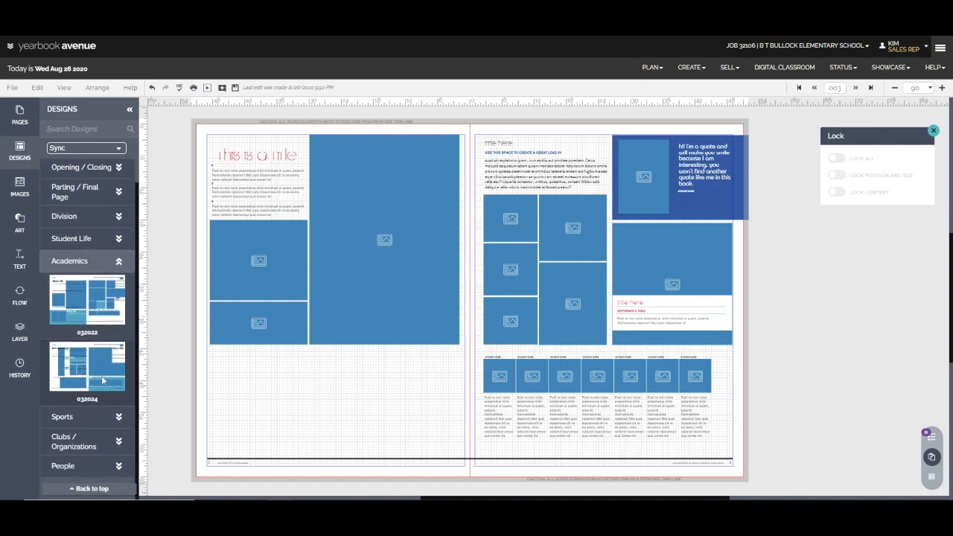
left_click(105, 415)
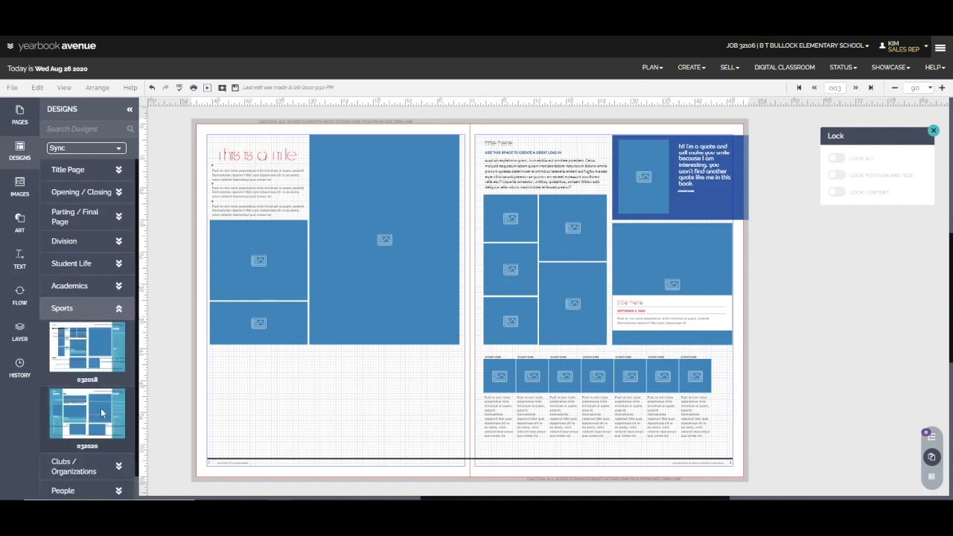
scroll(102, 413, "down", 1)
left_click(92, 443)
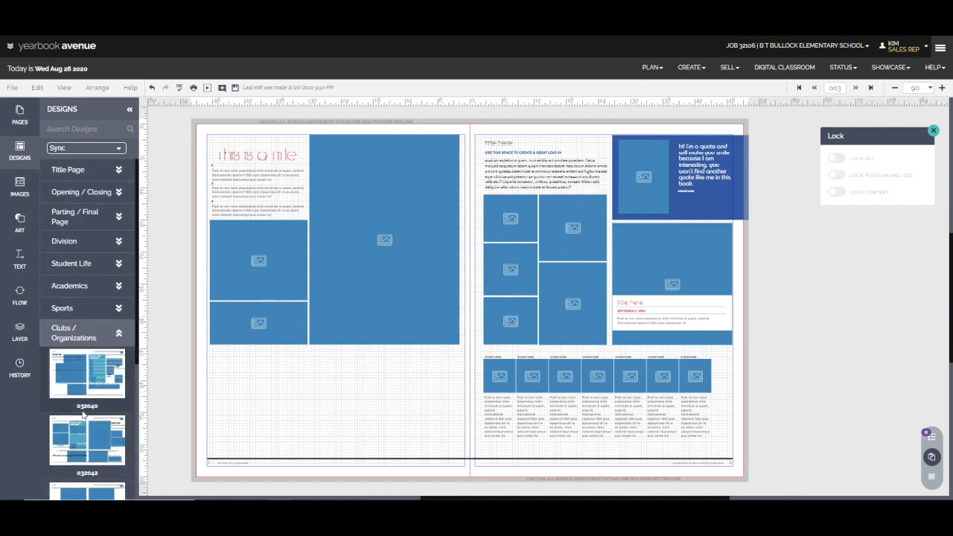
scroll(83, 414, "down", 3)
scroll(84, 408, "down", 1)
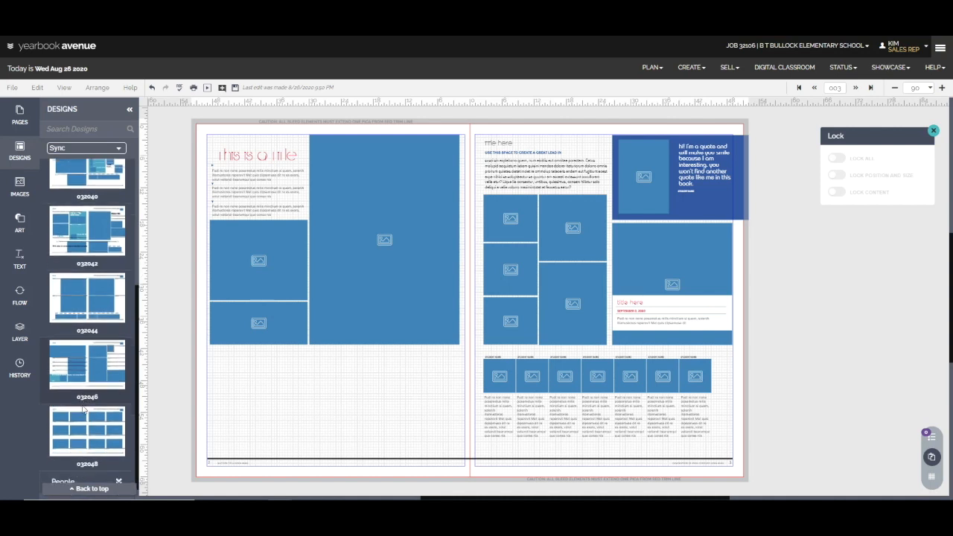
scroll(90, 328, "up", 8)
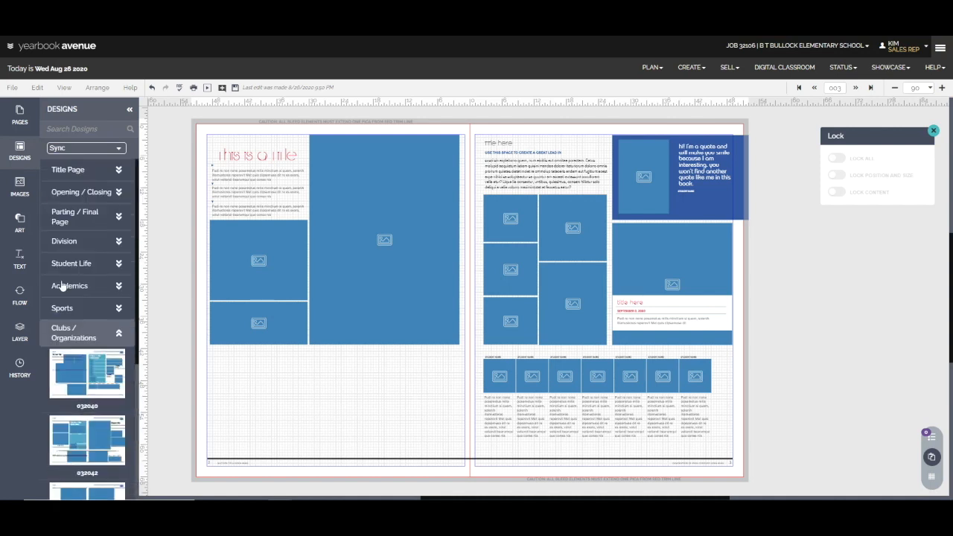
left_click(91, 195)
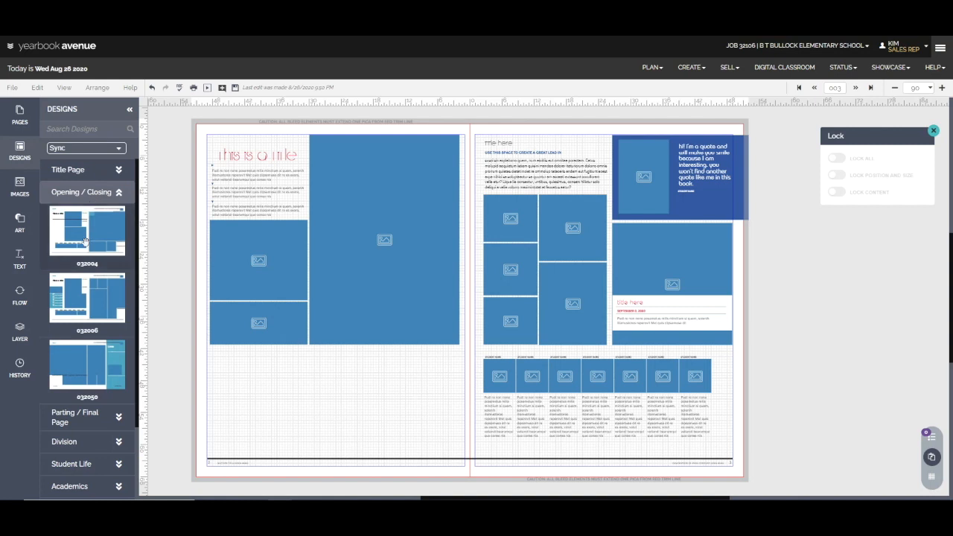
scroll(84, 246, "down", 3)
scroll(85, 251, "up", 3)
Switch the design theme to We and apply Student Life design 013020 to the spread, retaining the existing content.
left_click(119, 149)
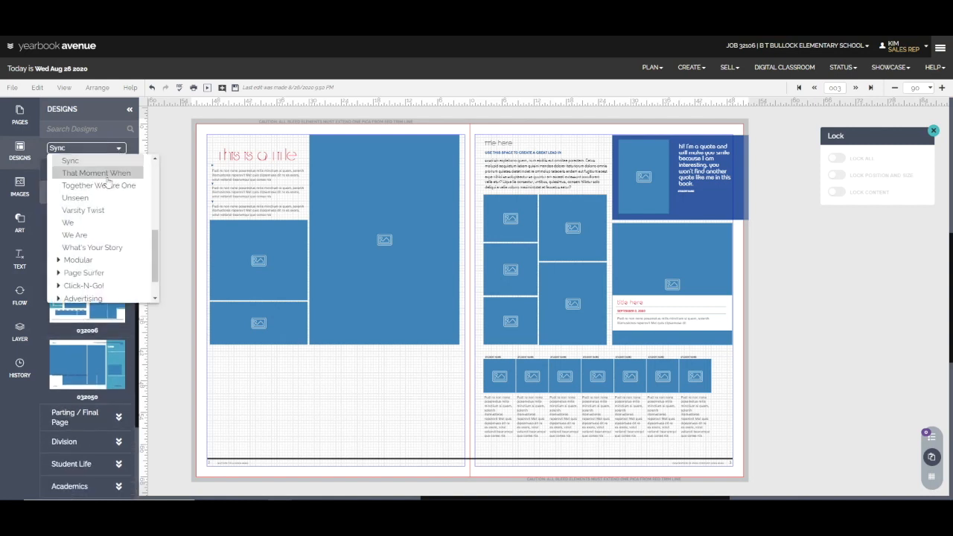
left_click(93, 222)
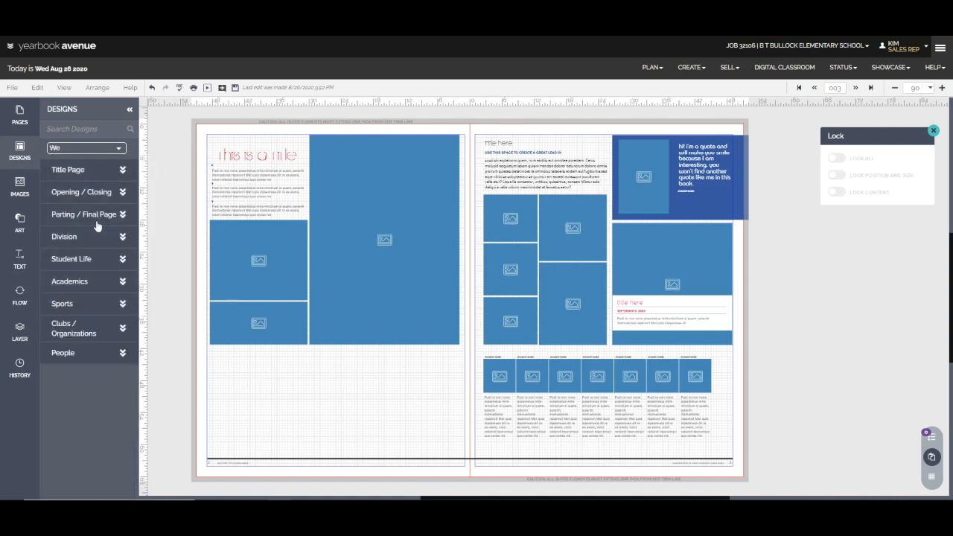
left_click(119, 236)
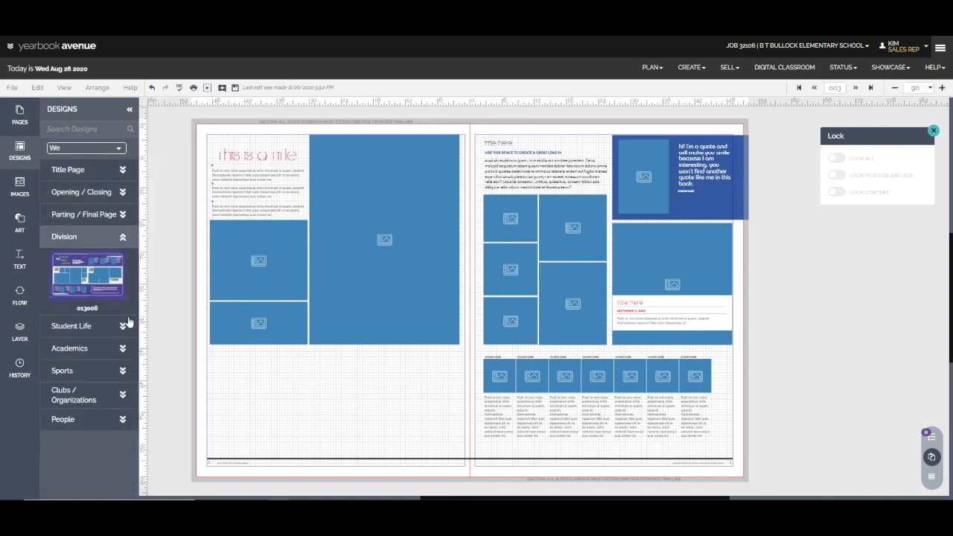
left_click(122, 325)
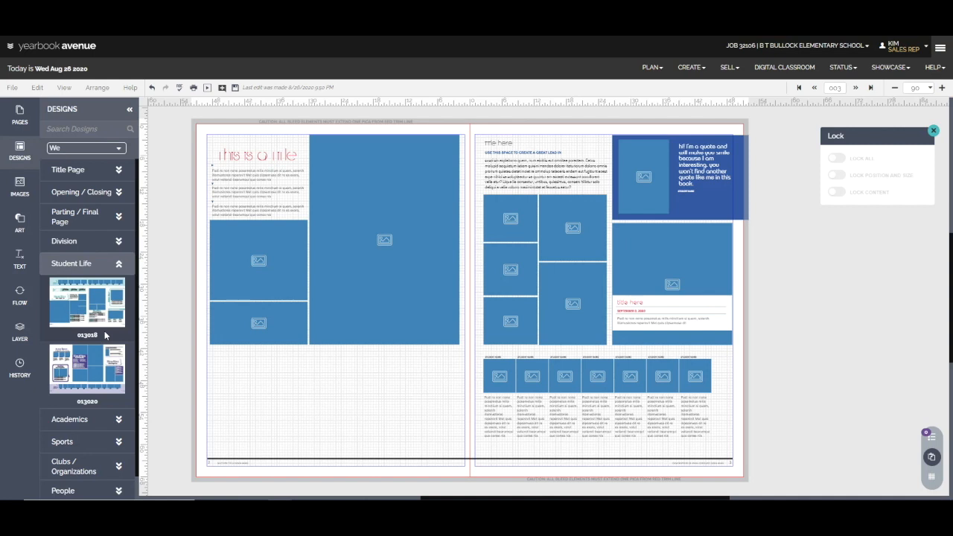
scroll(105, 343, "down", 1)
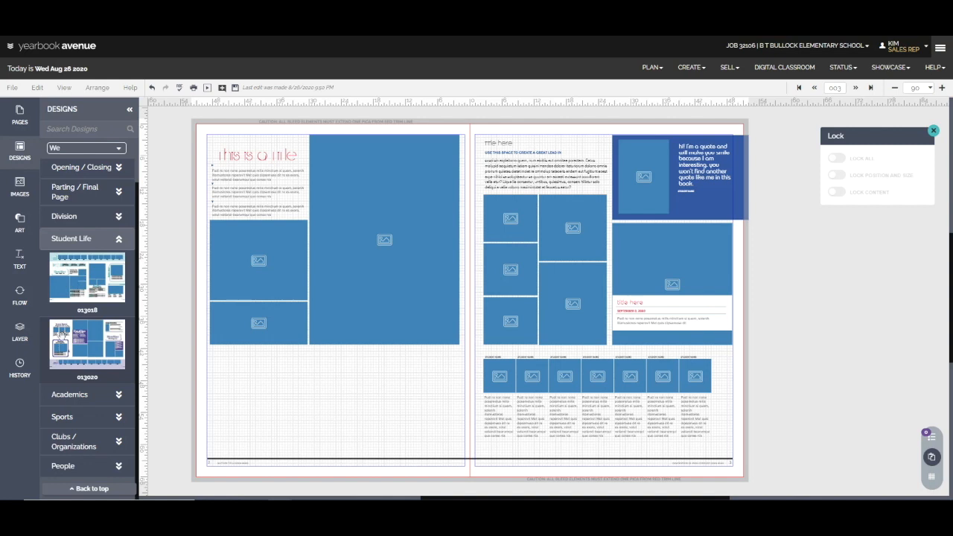
left_click_drag(58, 335, 340, 399)
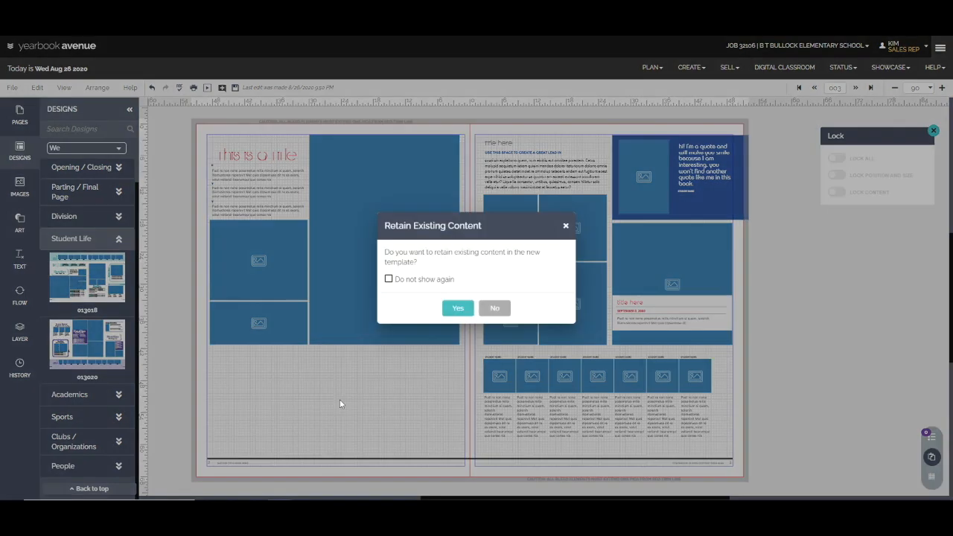
left_click(456, 309)
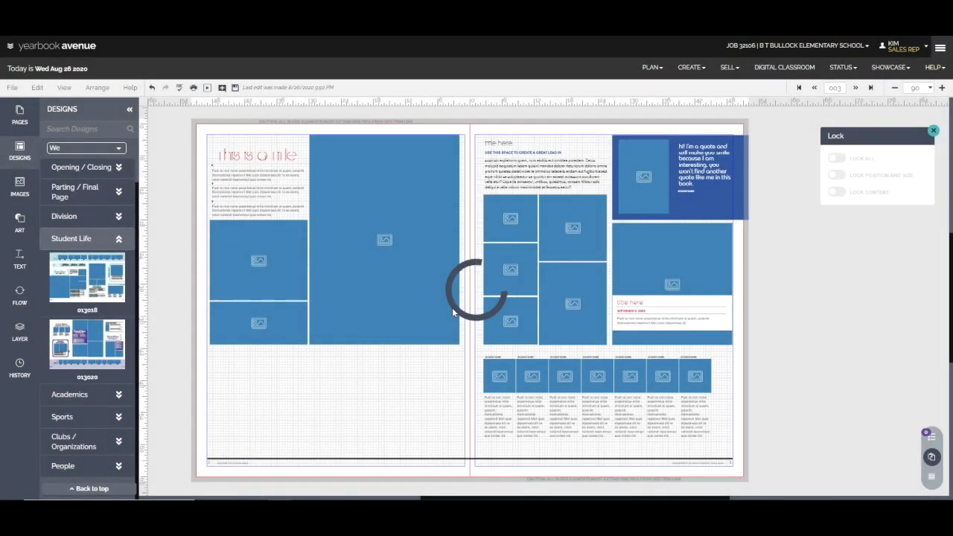
Select across the spread and delete the new design's unlocked elements from the lower part of the spread and the right page.
left_click_drag(540, 498, 569, 497)
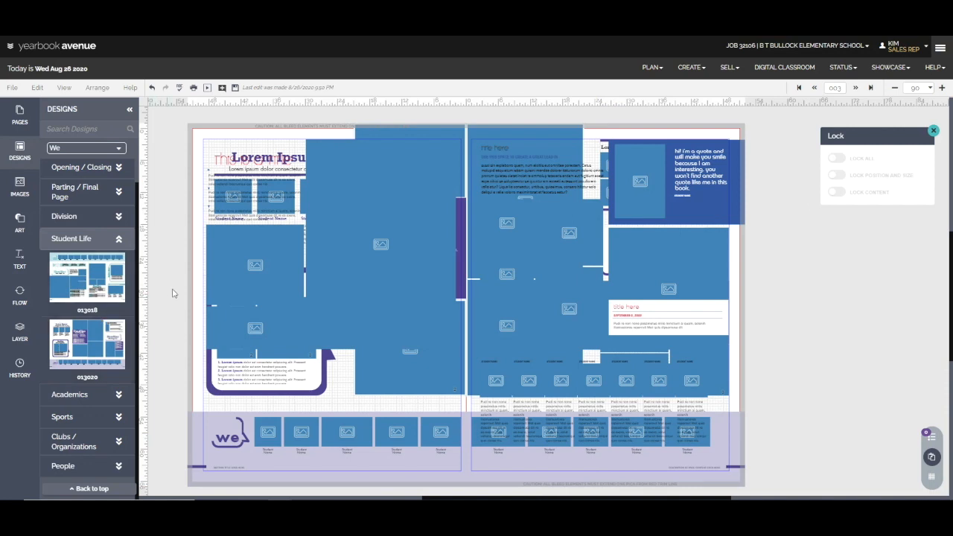
left_click_drag(176, 288, 810, 494)
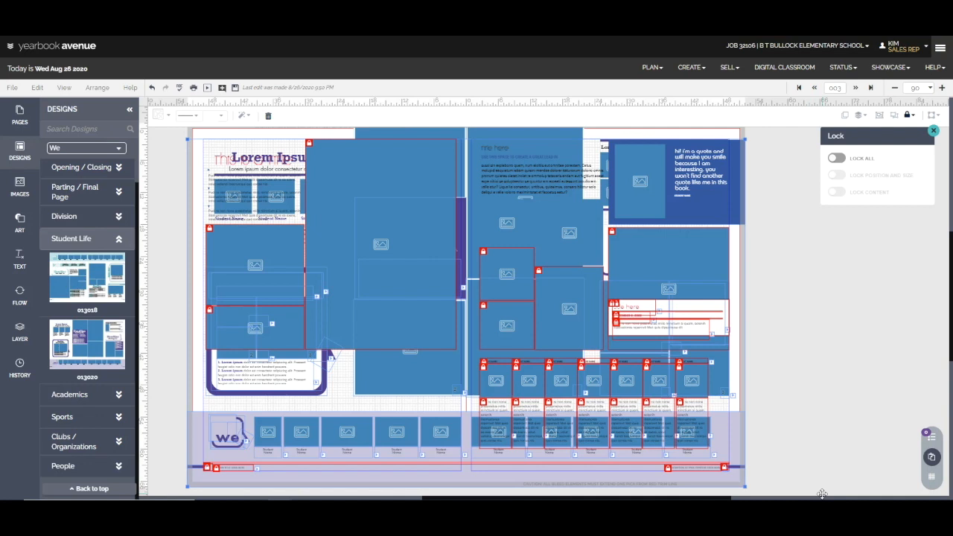
key("Delete")
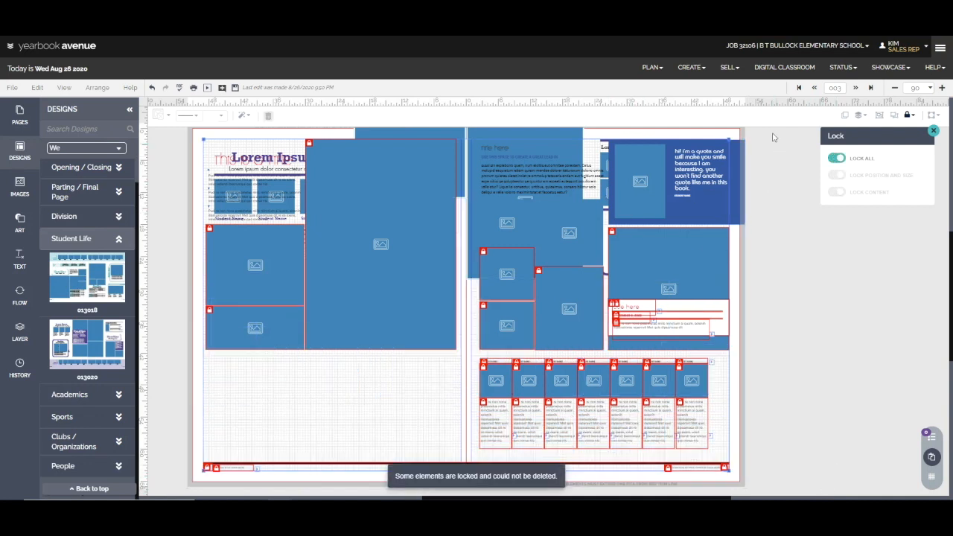
left_click_drag(767, 131, 464, 496)
key("Delete")
left_click(847, 313)
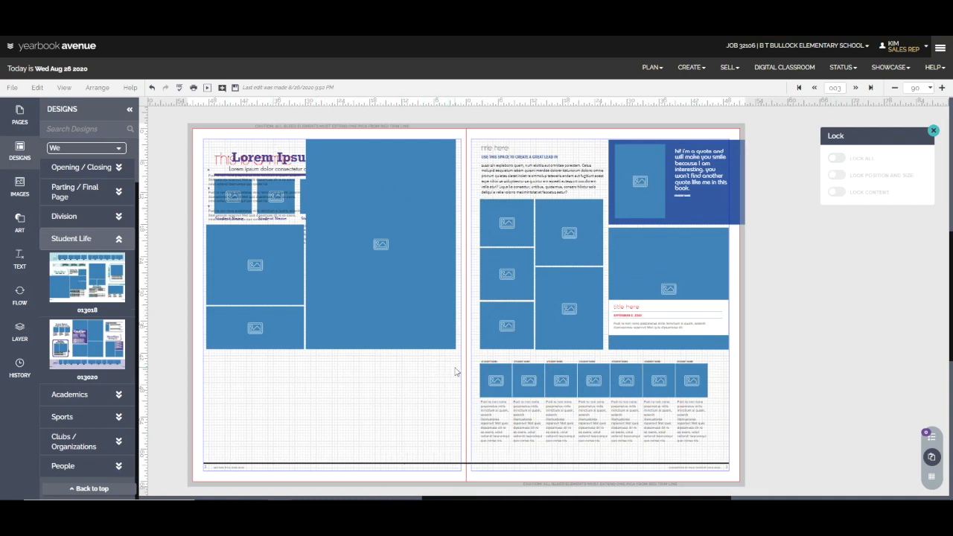
Select the three large locked photos on the left page and turn off Lock All for them.
left_click_drag(462, 366, 190, 116)
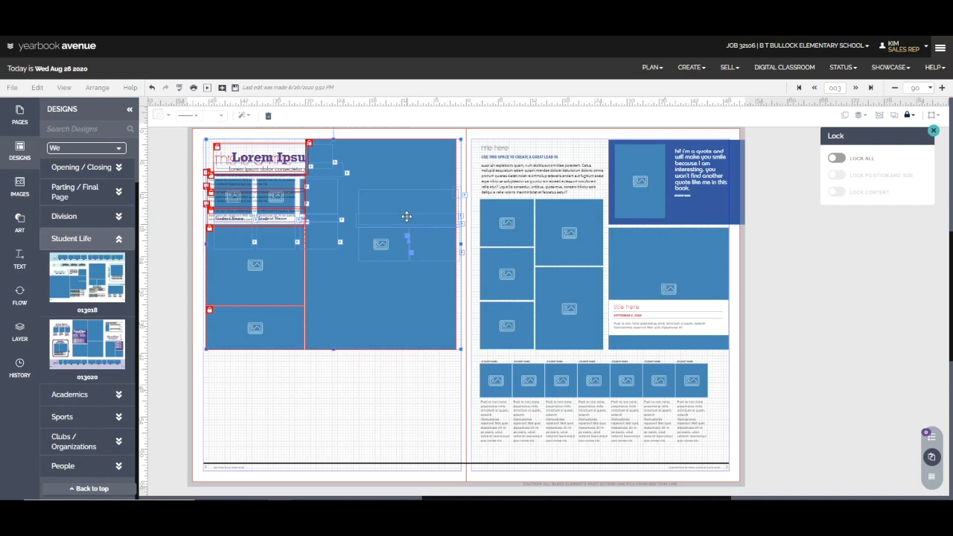
left_click(379, 426)
left_click_drag(178, 133, 445, 284)
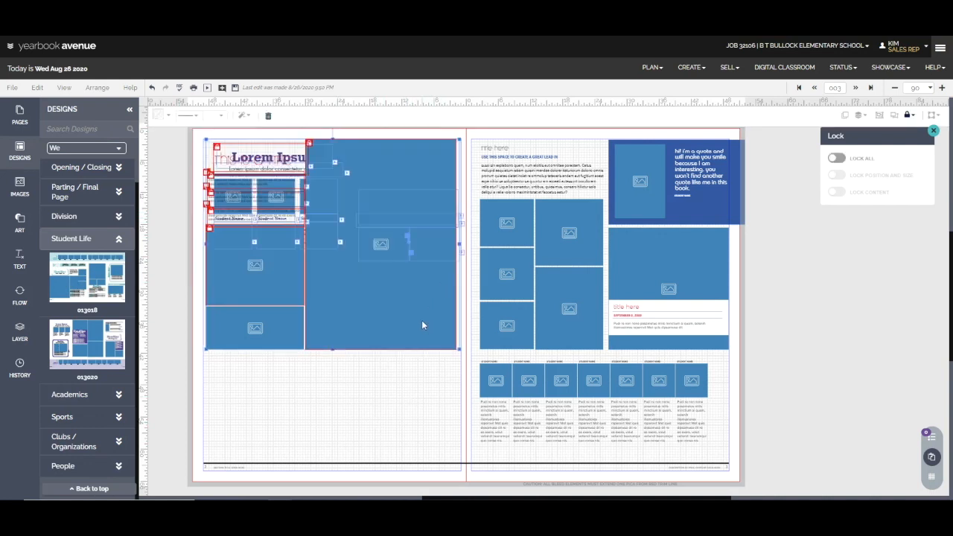
left_click(396, 311)
left_click(264, 280, "shift")
left_click(268, 331, "shift")
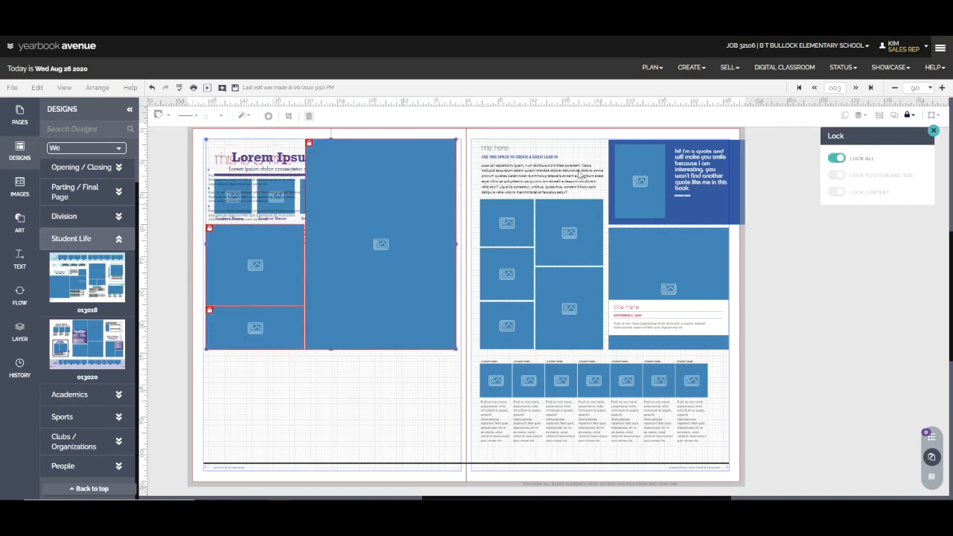
left_click(836, 158)
Move the three unlocked photos from the left page onto the right page to clear the area around the new design's elements.
left_click_drag(380, 273, 473, 293)
left_click_drag(402, 286, 690, 305)
left_click_drag(292, 320, 617, 323)
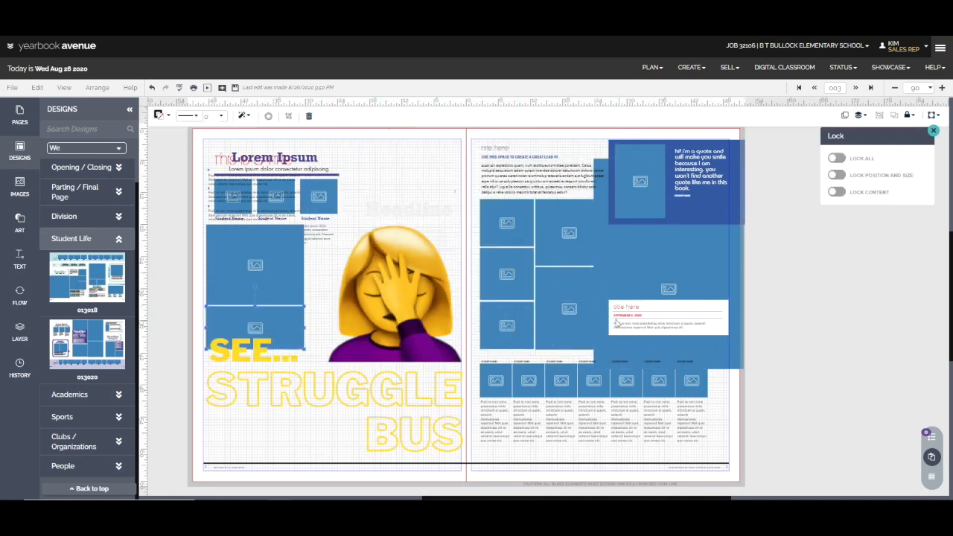
left_click_drag(264, 294, 623, 311)
left_click_drag(280, 327, 633, 308)
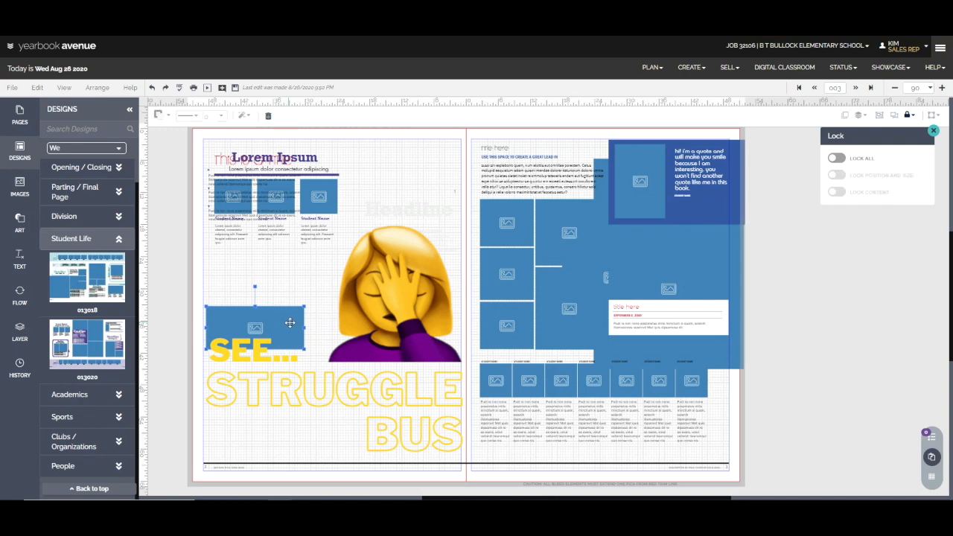
left_click_drag(283, 325, 609, 288)
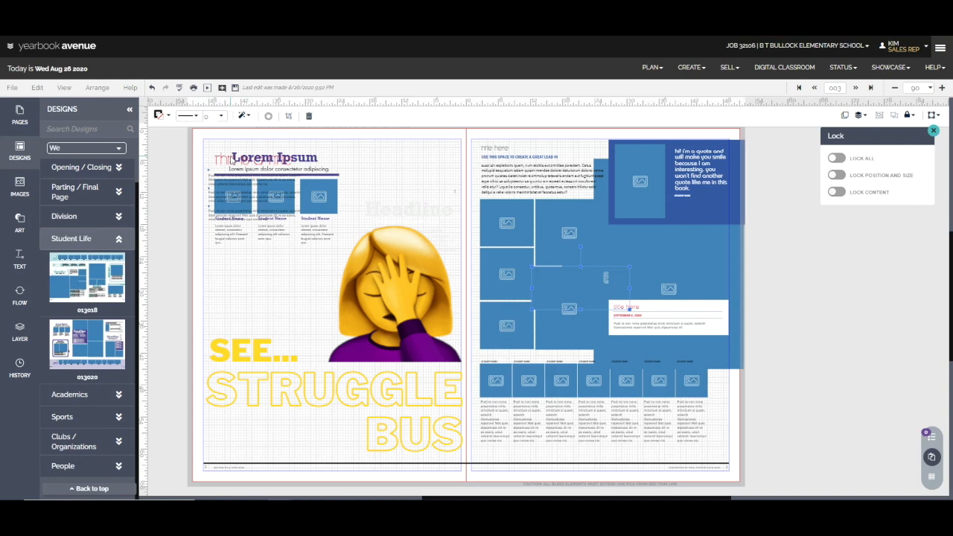
Select the new design's three small captions and move them together to the lower part of the left page.
left_click_drag(187, 141, 374, 142)
left_click_drag(358, 301, 188, 244)
key("Down")
key("Down")
key("Down")
key("Down")
key("Down")
key("Down")
key("Down")
key("Down")
key("Down")
key("Down")
key("Down")
key("Down")
key("Down")
key("Down")
key("Down")
key("Down")
key("Down")
key("Down")
key("Down")
key("Down")
key("Down")
key("Down")
key("Down")
key("Down")
key("Down")
key("Down")
key("Down")
key("Down")
key("Down")
key("Down")
key("Down")
key("Down")
key("Down")
key("Down")
key("Down")
key("Down")
key("Down")
key("Down")
key("Down")
key("Down")
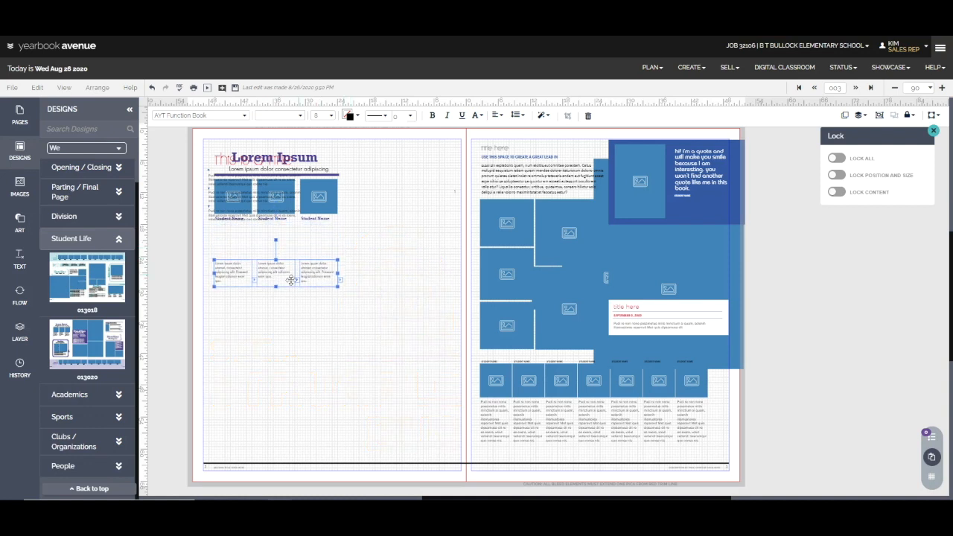
left_click_drag(293, 274, 310, 402)
Select the three Student Name labels and place them directly above the relocated captions on the left page.
left_click_drag(333, 257, 219, 218)
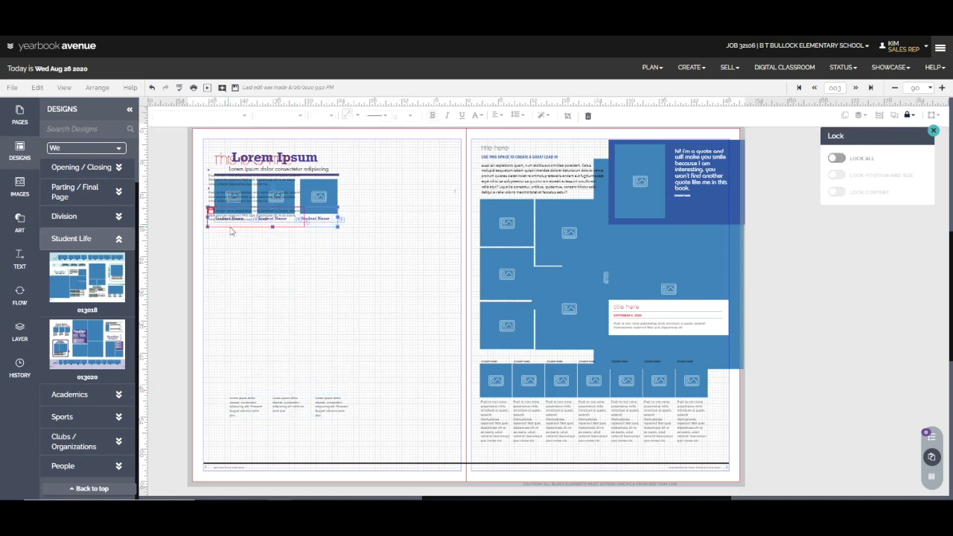
left_click(222, 214)
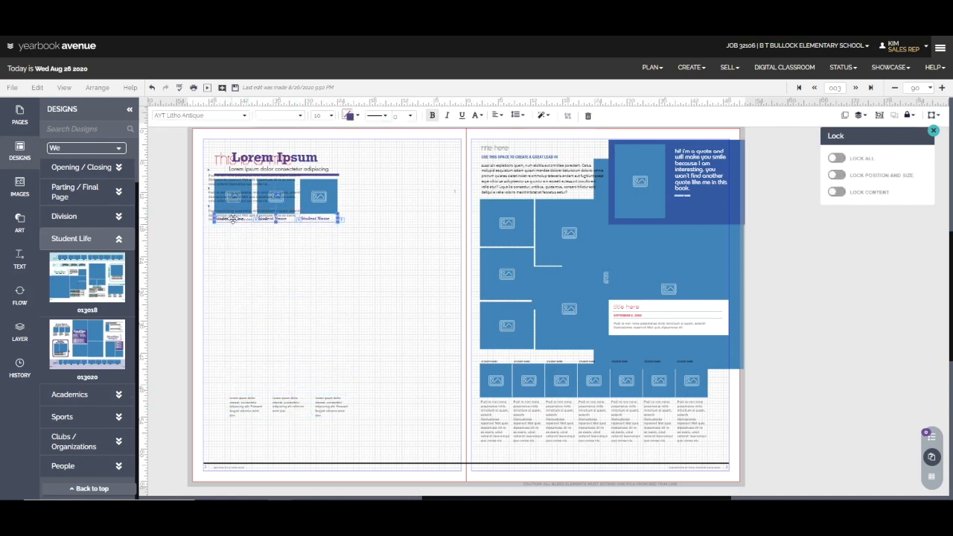
left_click_drag(233, 220, 255, 391)
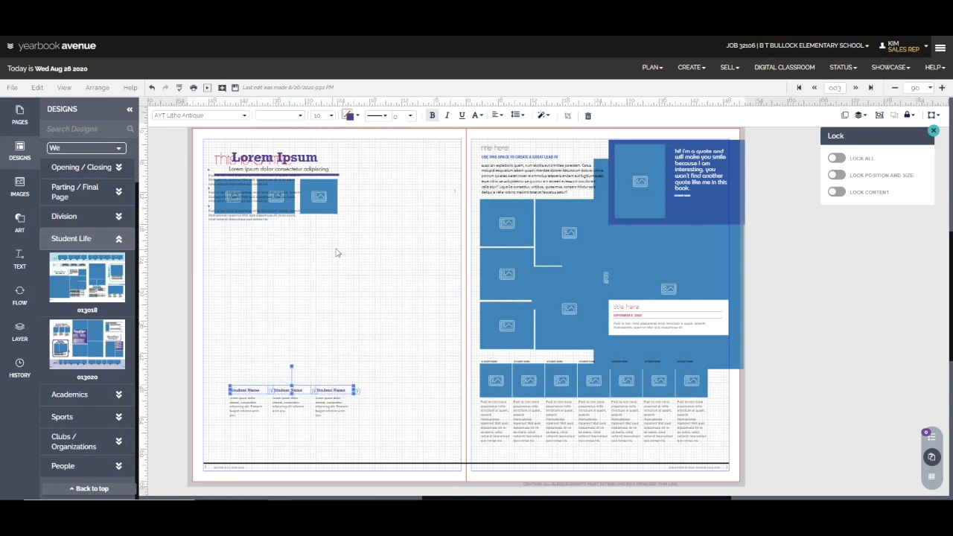
Select the row of three small photos and move it down to sit above the Student Name labels.
left_click(327, 204)
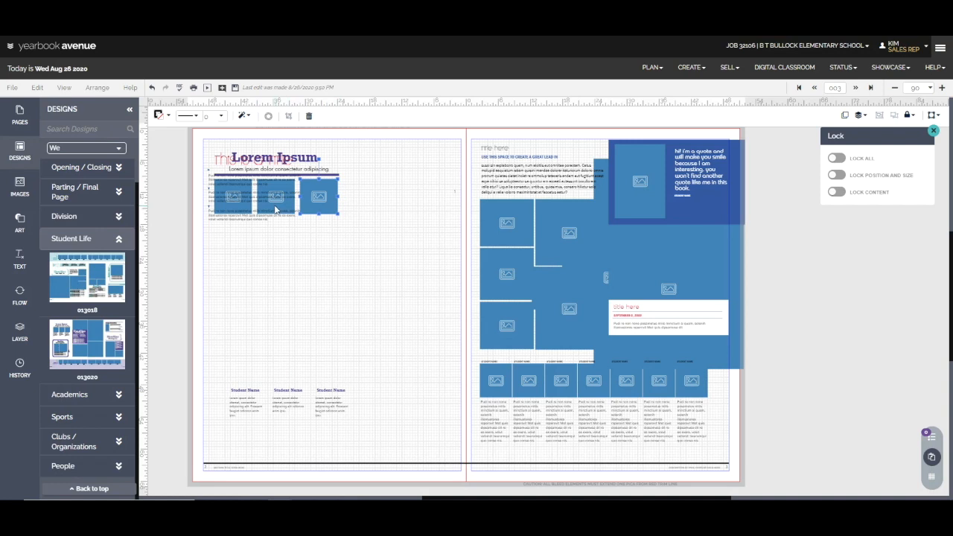
left_click(252, 206)
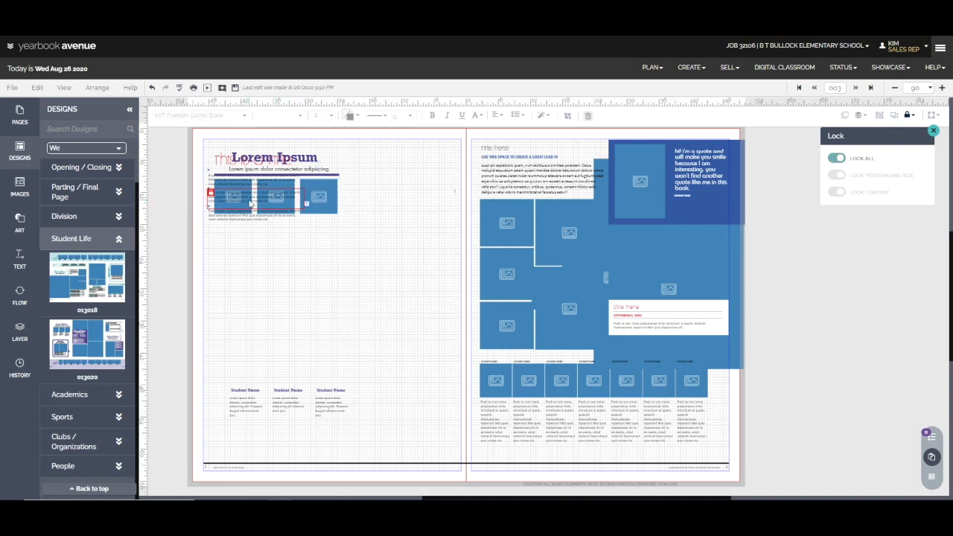
left_click_drag(192, 193, 339, 209)
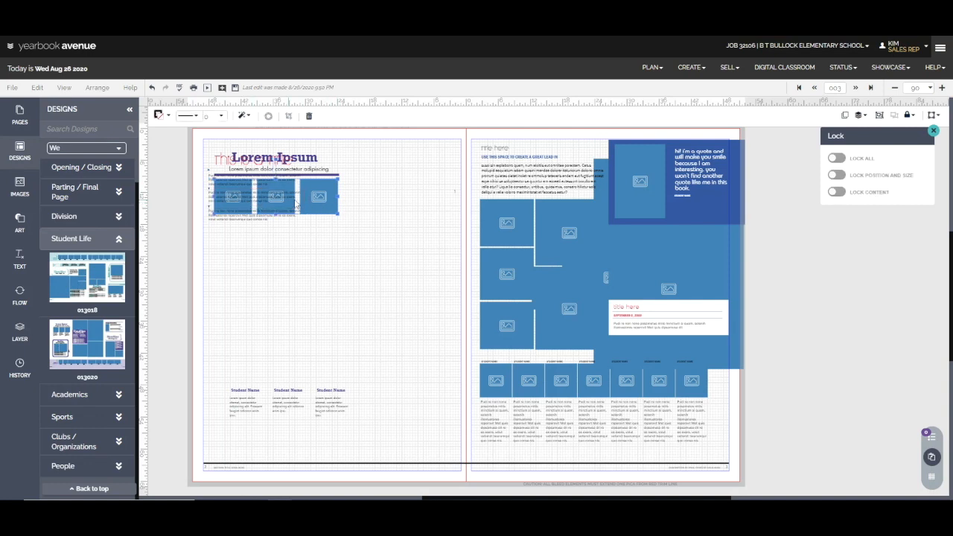
key("Down")
key("Down")
key("Down")
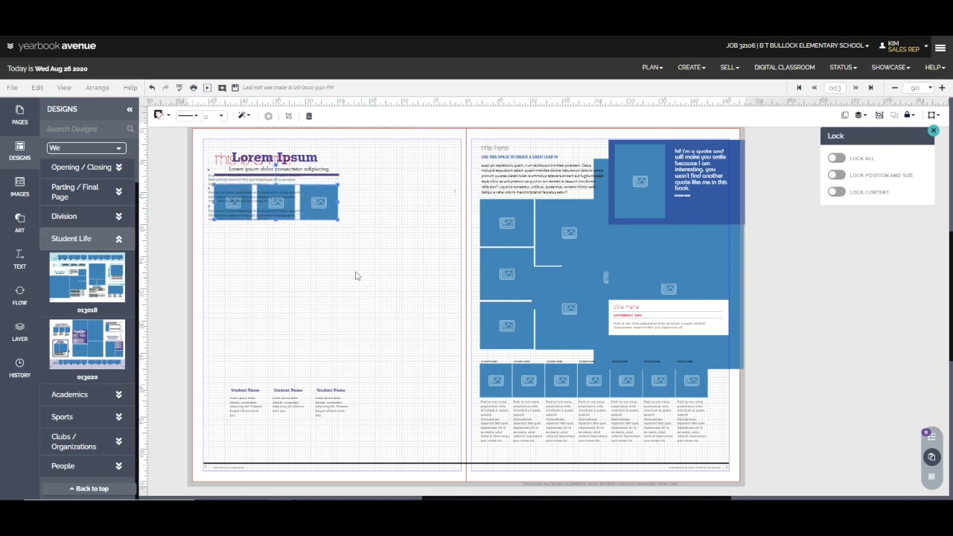
key("Down")
key("Down")
key("Down")
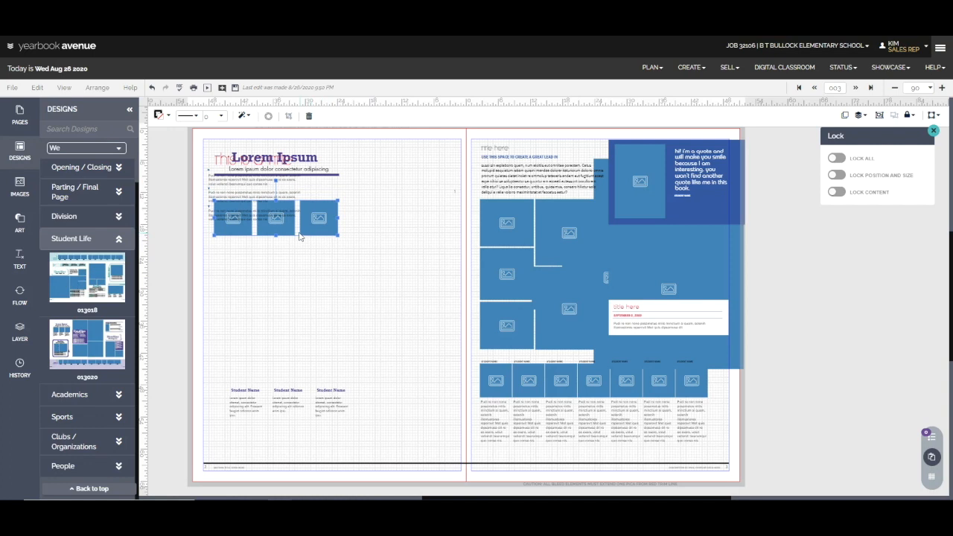
key("Down")
key("Down")
key("Down")
key("Down")
key("Down")
key("Down")
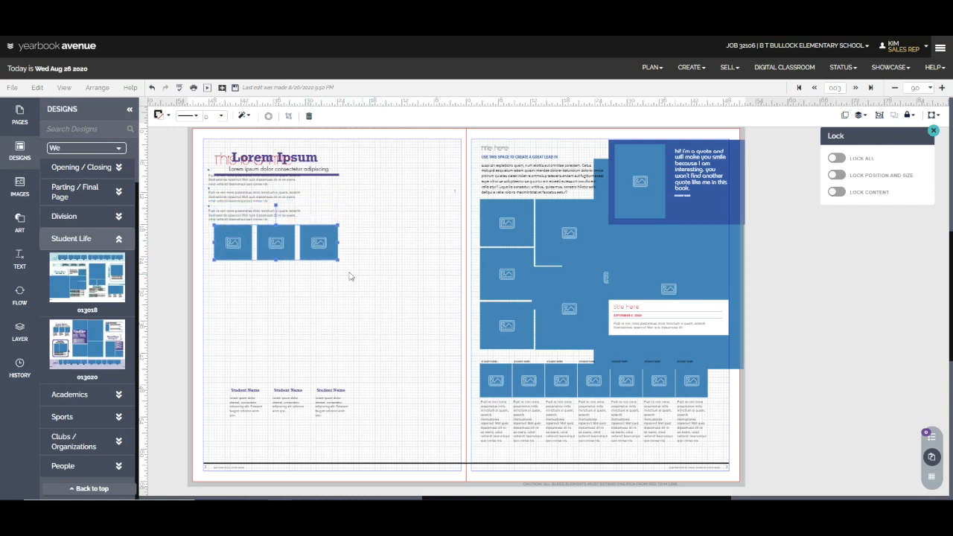
left_click_drag(276, 243, 292, 367)
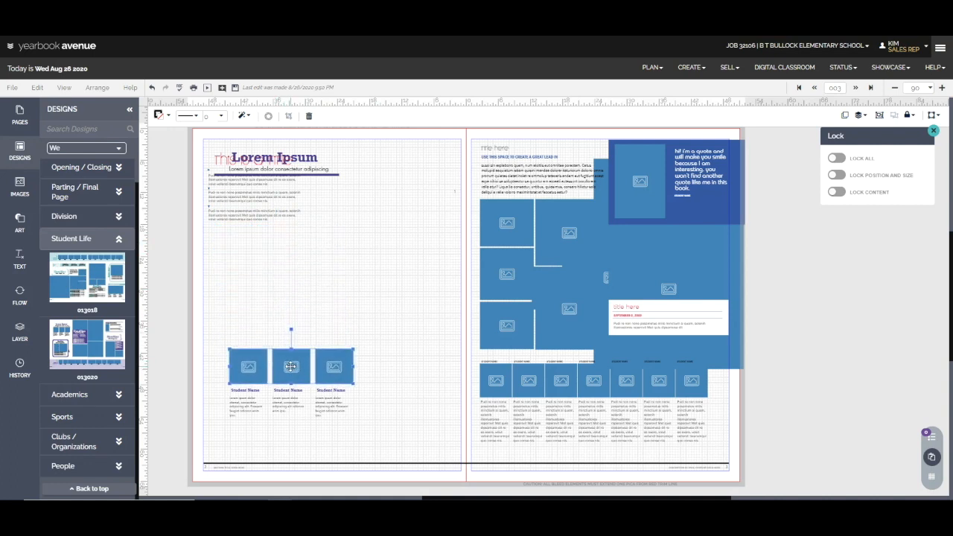
Move the purple line and the Lorem Ipsum heading to just above the row of small photos.
left_click(323, 174)
left_click_drag(323, 174, 339, 343)
left_click(310, 150)
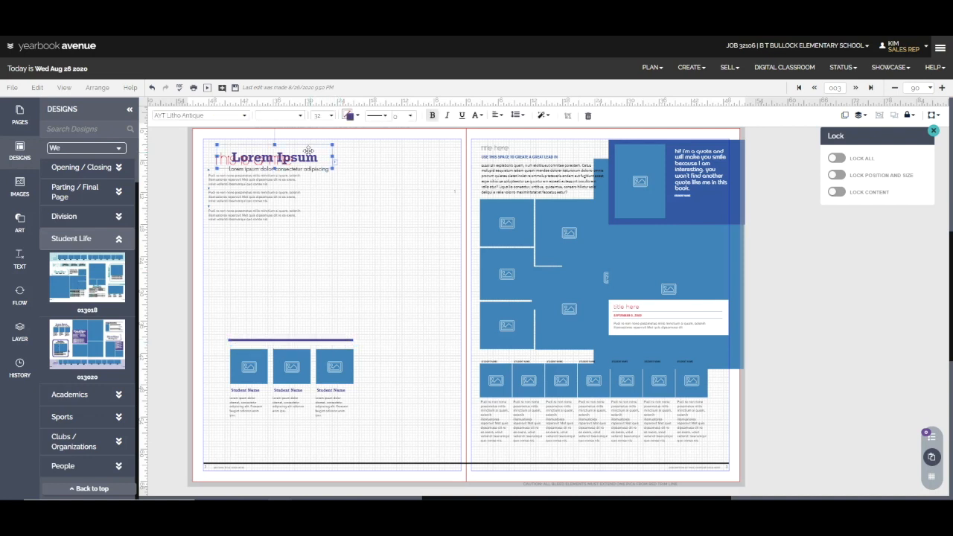
left_click_drag(320, 149, 214, 449)
Group the heading, line, photos, names and captions, and lower the group to the foot of the left page.
left_click(879, 115)
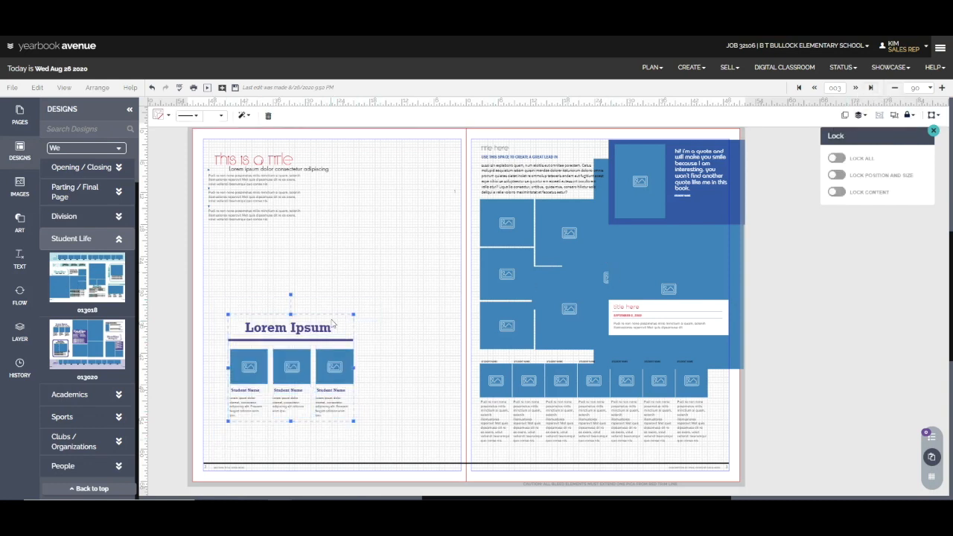
key("Down")
key("Down")
key("Down")
key("Down")
key("Down")
key("Down")
key("Down")
key("Down")
key("Down")
key("Down")
key("Down")
key("Down")
key("Down")
left_click(456, 206)
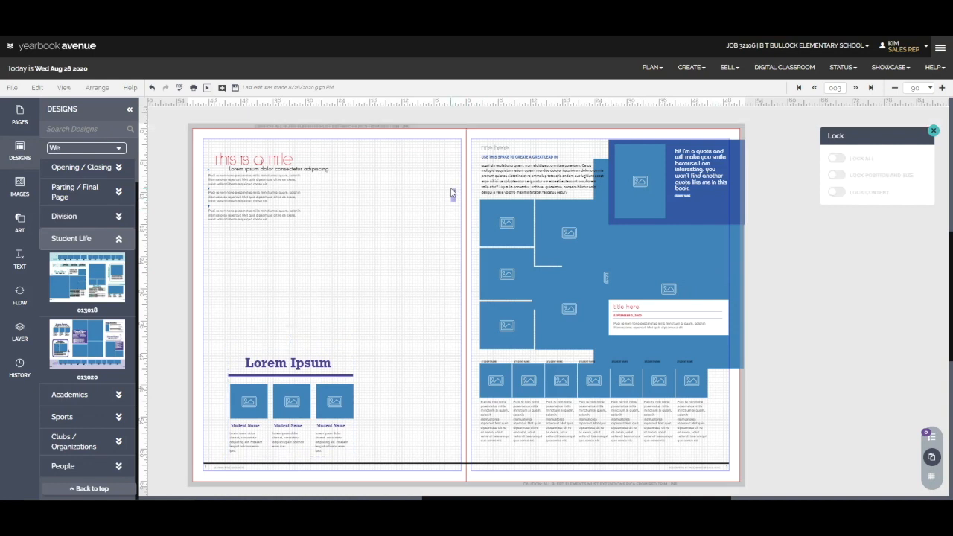
Move the large unlocked photo from the right page back to the left page, beside the title and bulleted text.
left_click(673, 262)
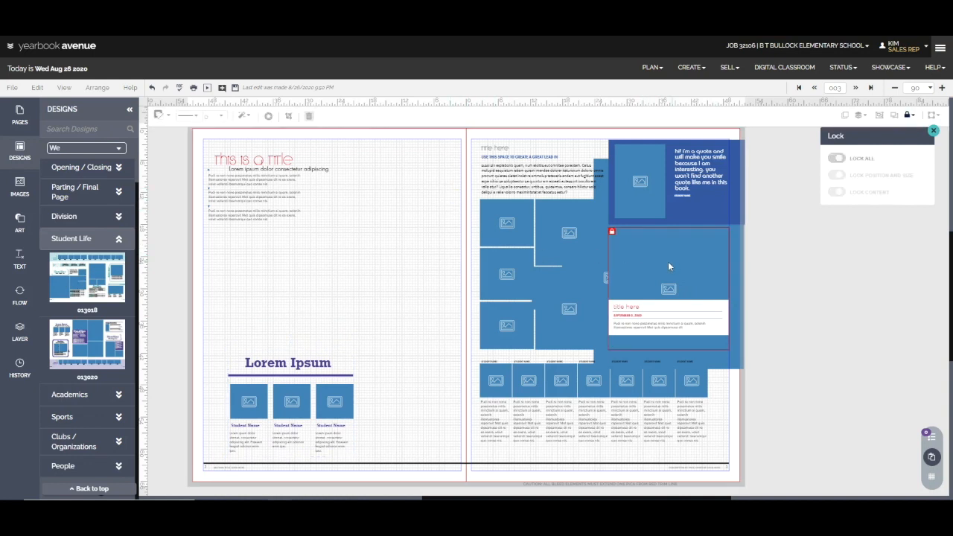
left_click_drag(730, 253, 447, 232)
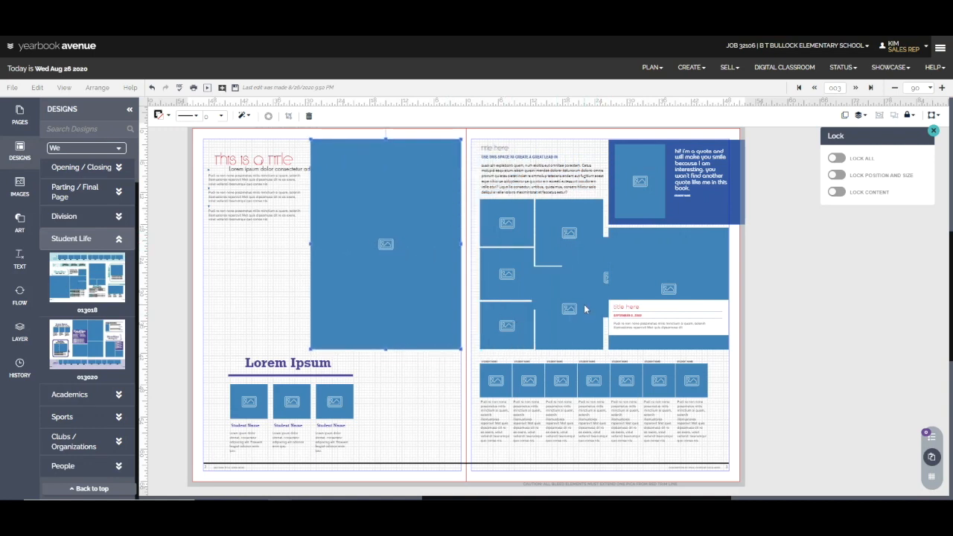